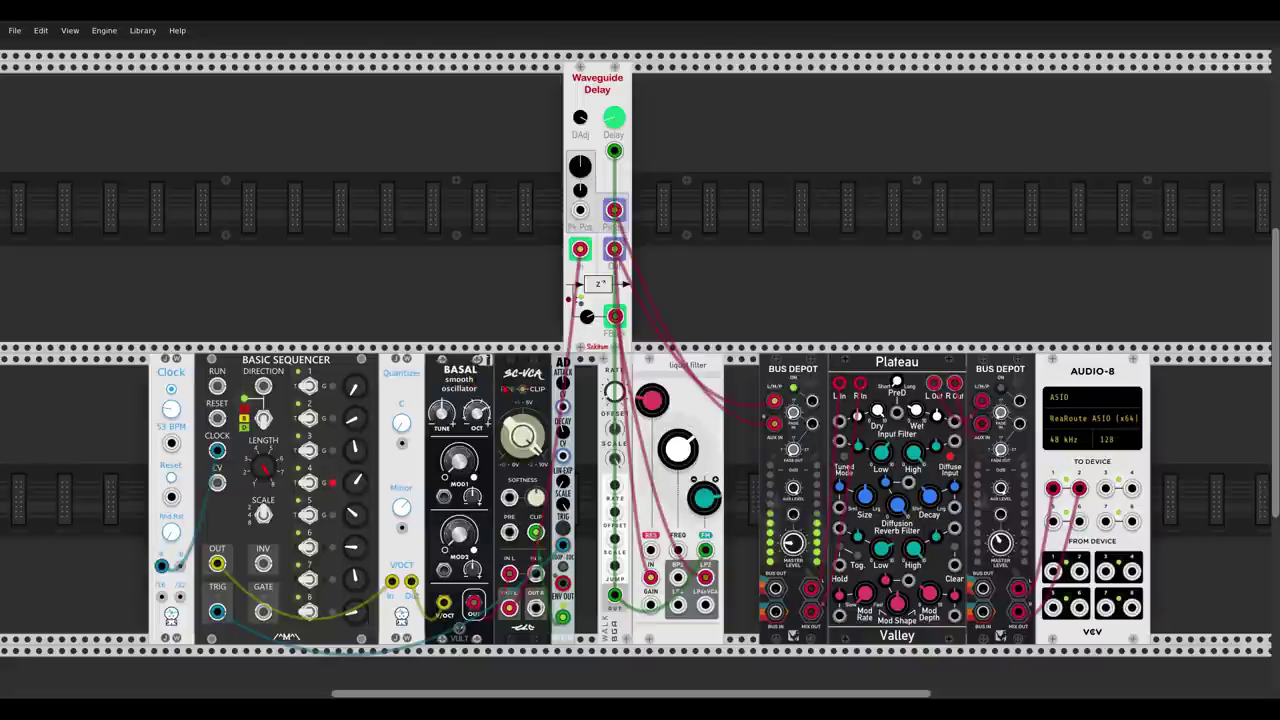
Examine the Waveguide Delay's input, output and feedback patching along with its pickup position and delay controls
right_click(505, 370)
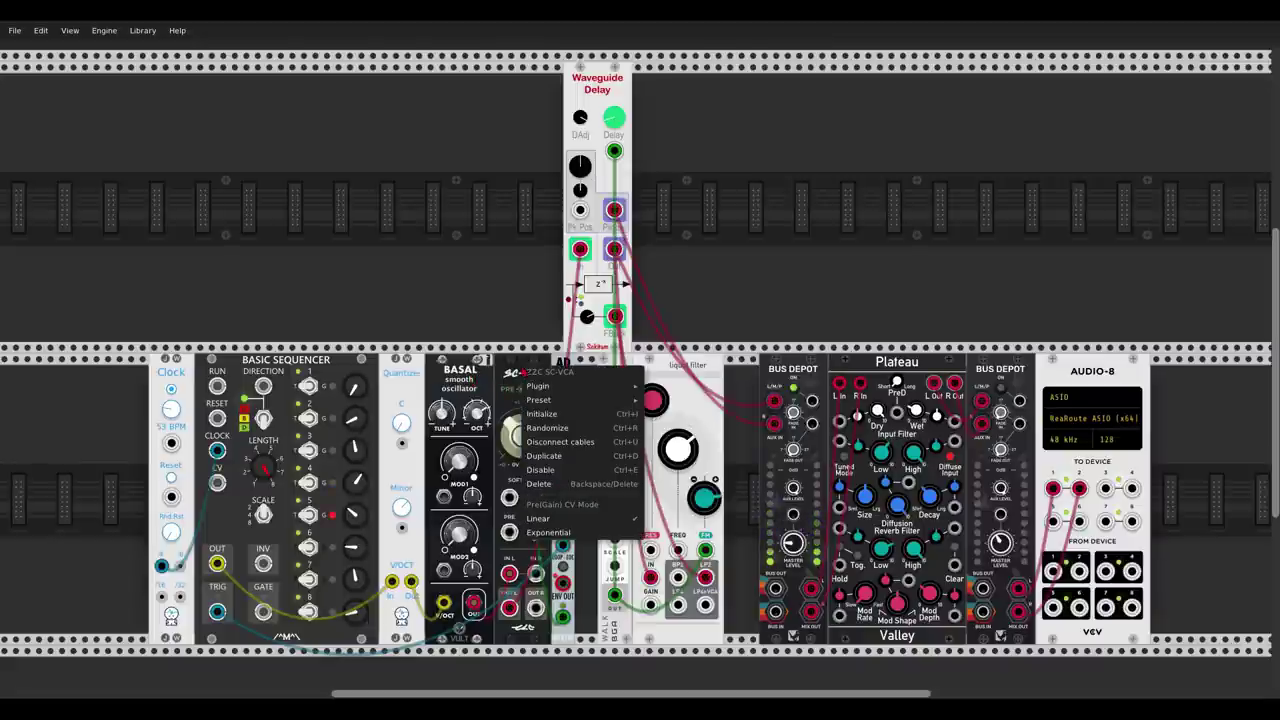
key(Escape)
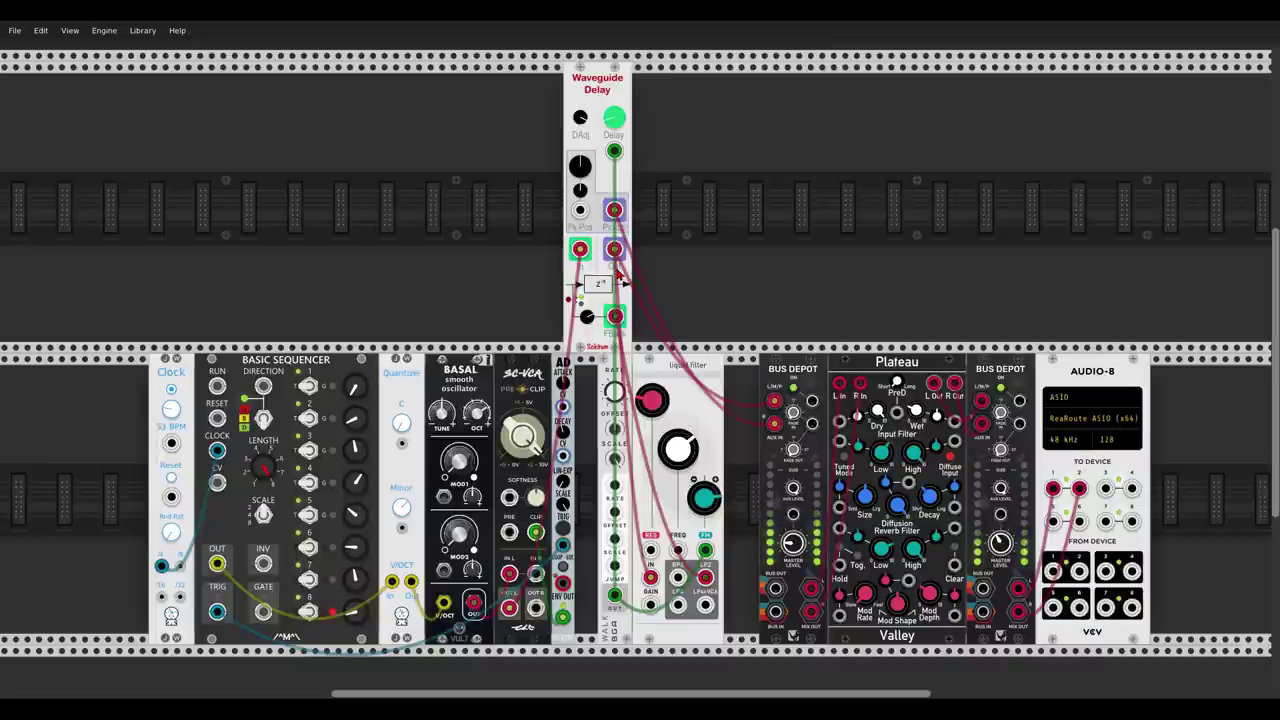
drag(614, 250, 650, 577)
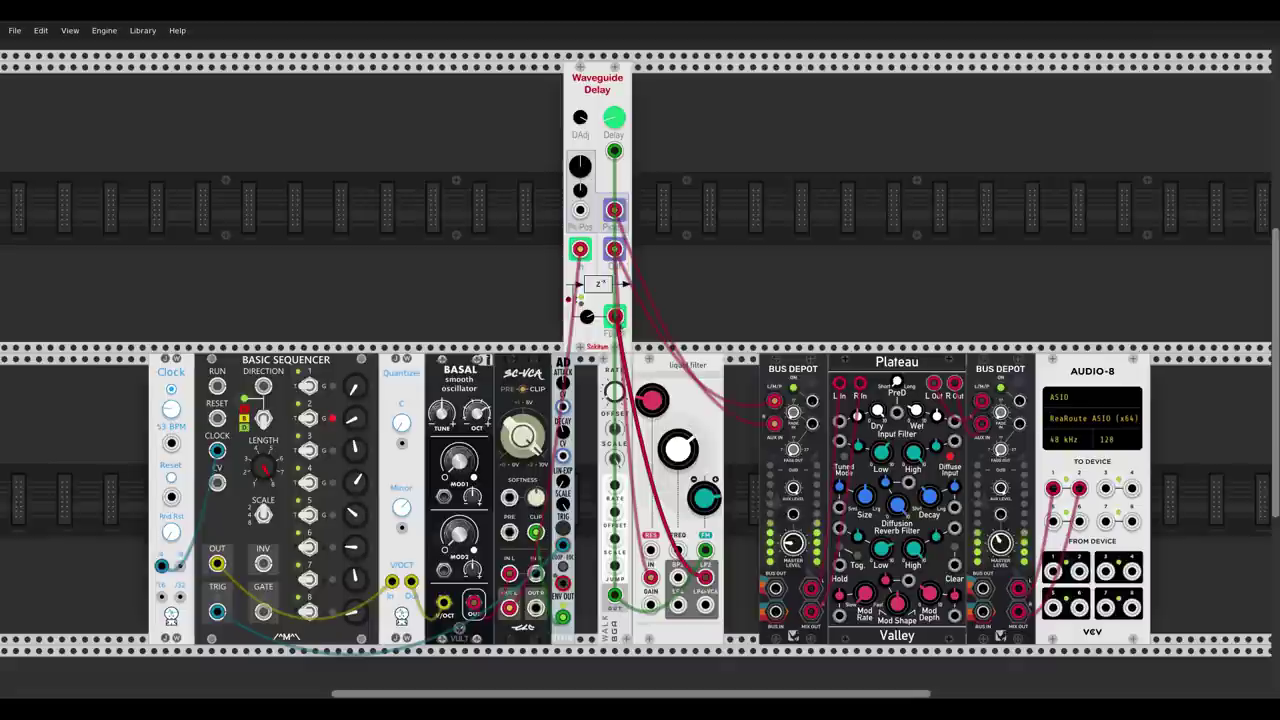
mouse_move(588, 318)
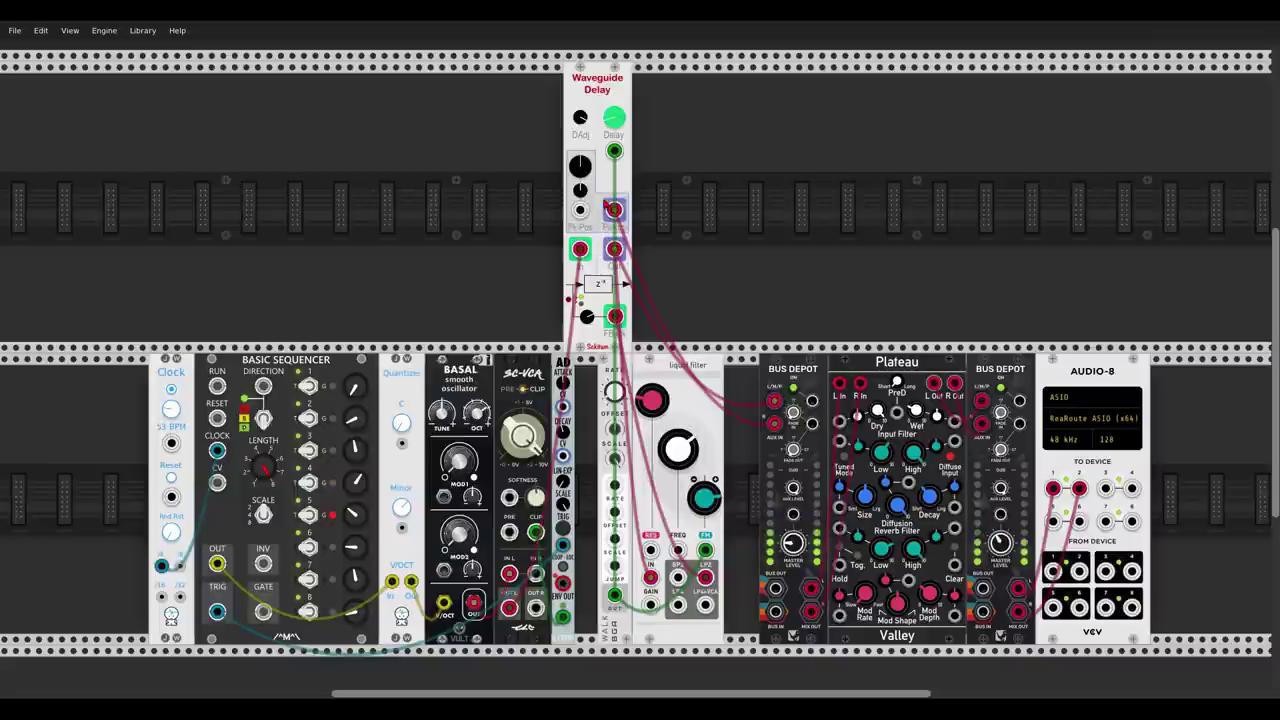
drag(614, 249, 614, 210)
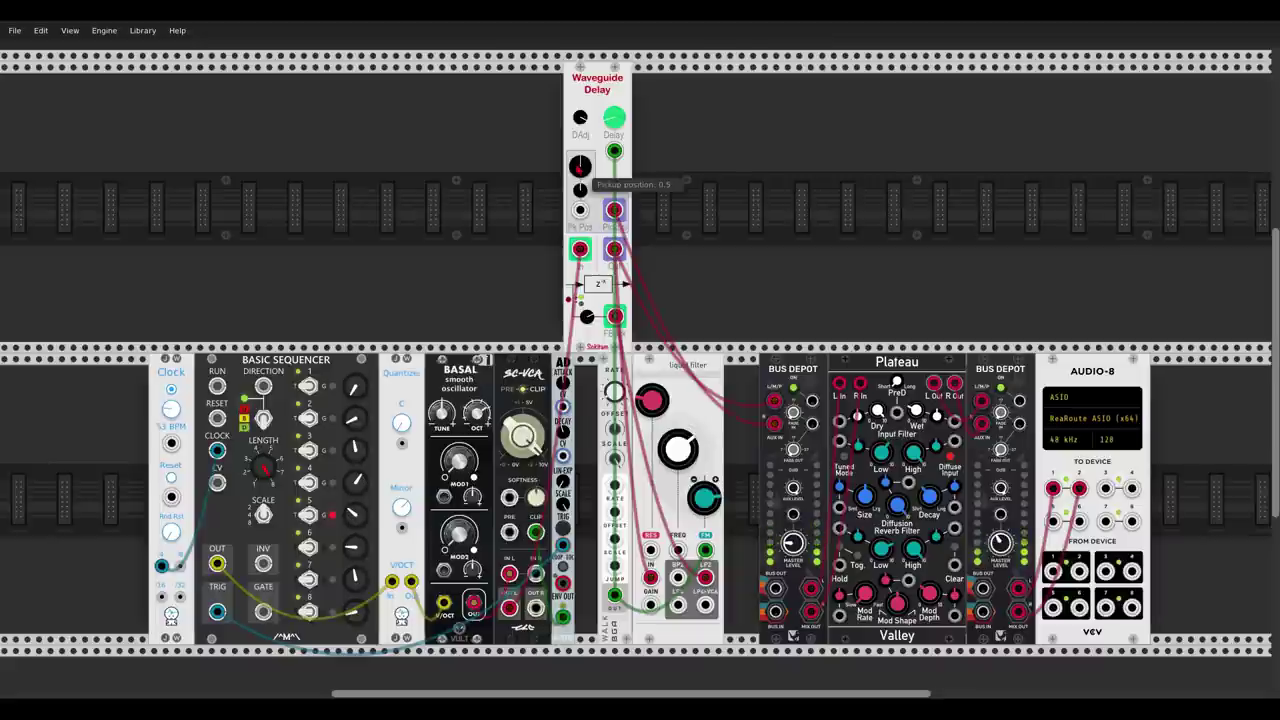
drag(580, 166, 578, 218)
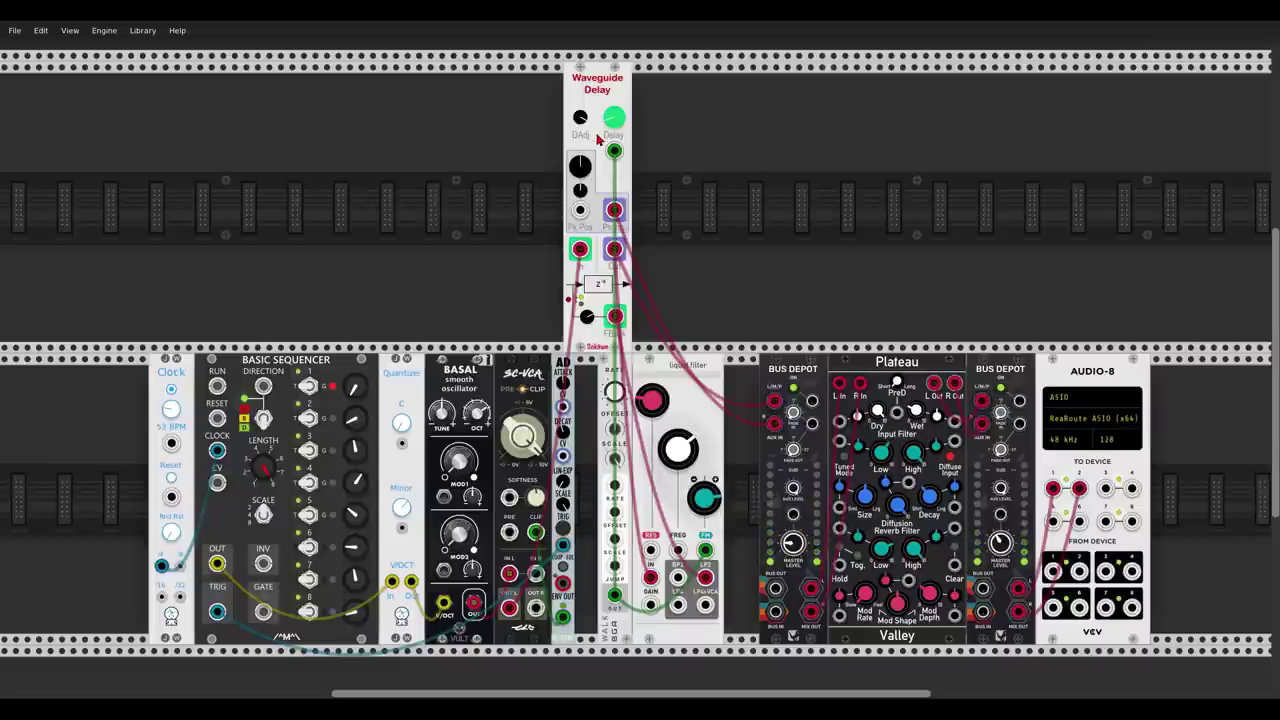
mouse_move(608, 128)
drag(610, 128, 614, 95)
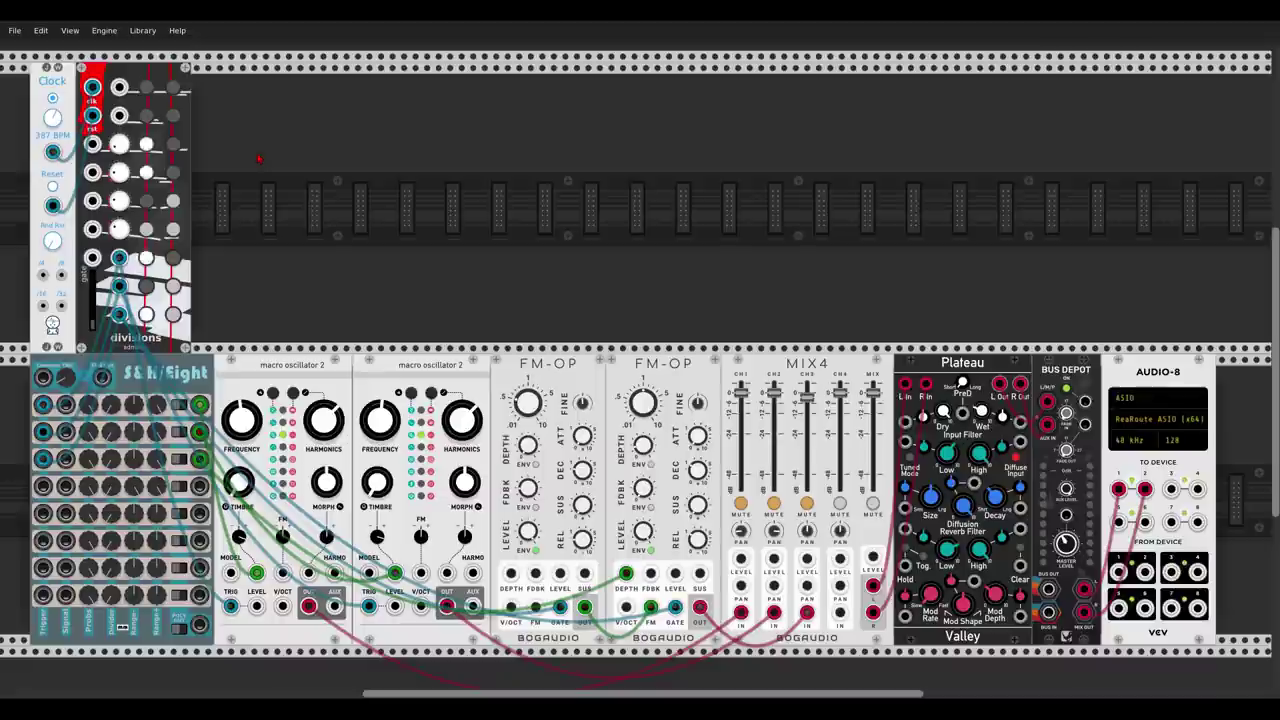
Inspect the divisions module's clock and reset patching, clock division knobs and gate length slider
drag(52, 151, 92, 88)
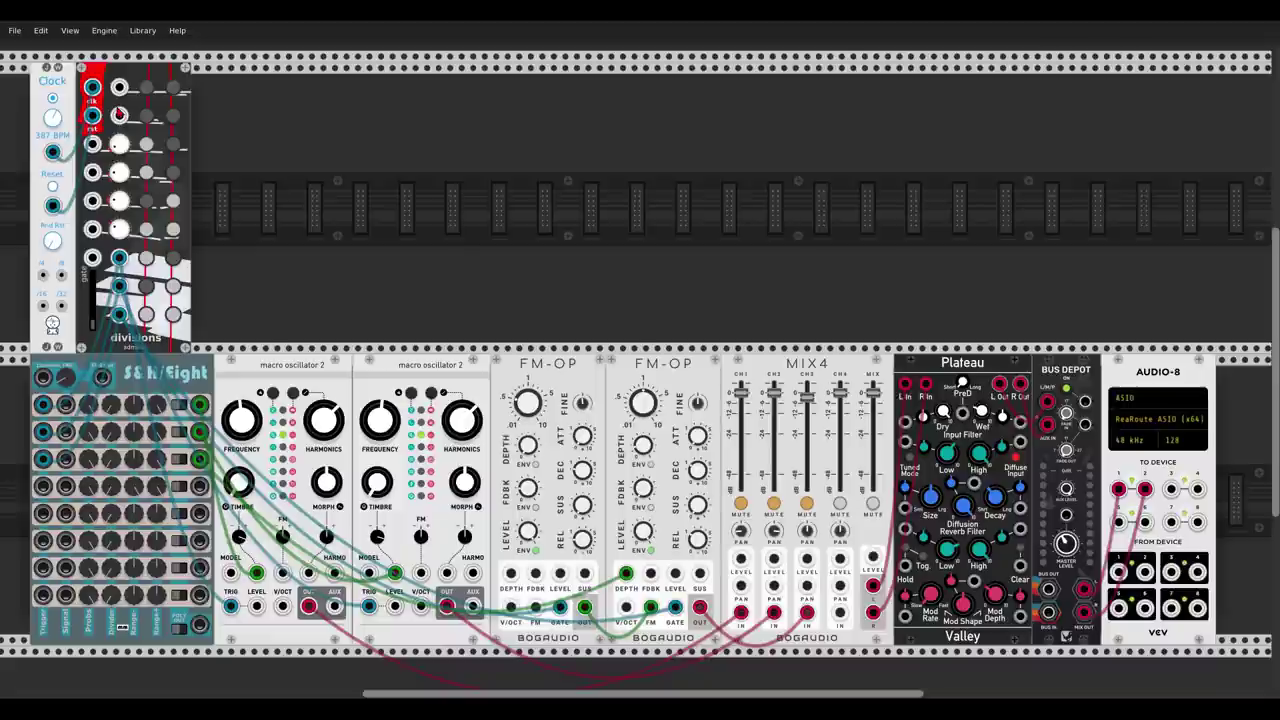
mouse_move(130, 210)
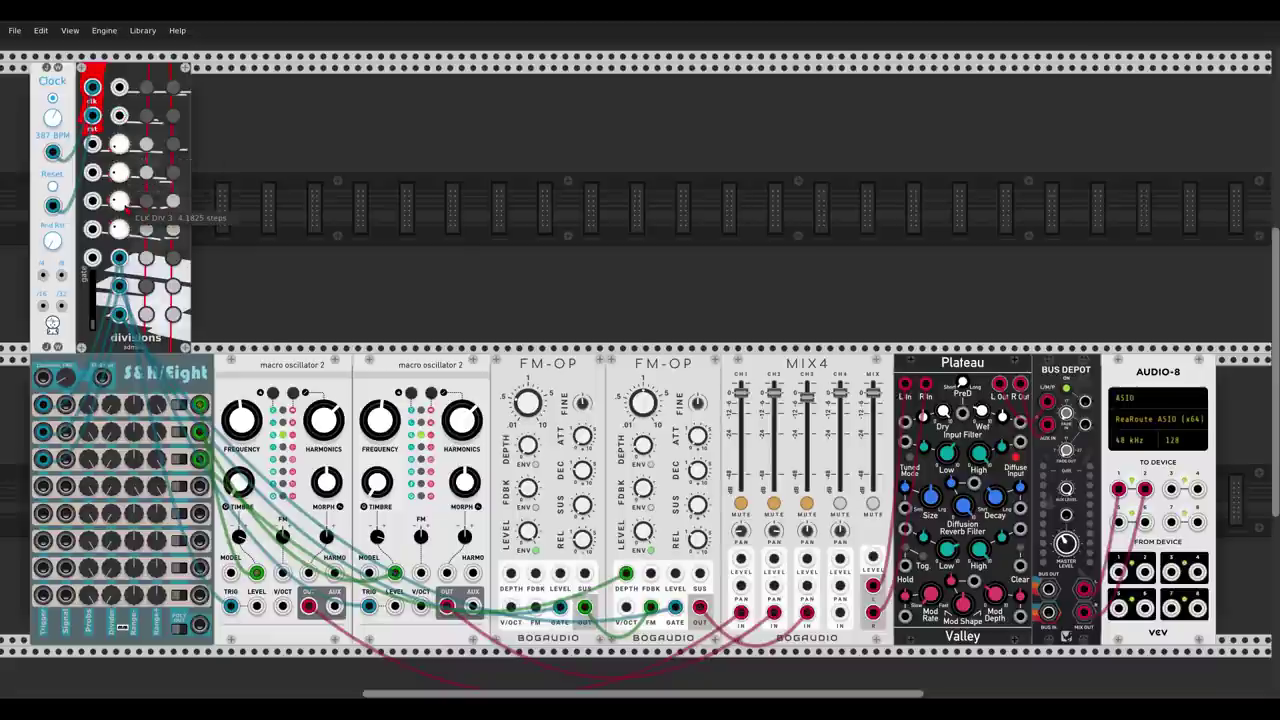
mouse_move(116, 148)
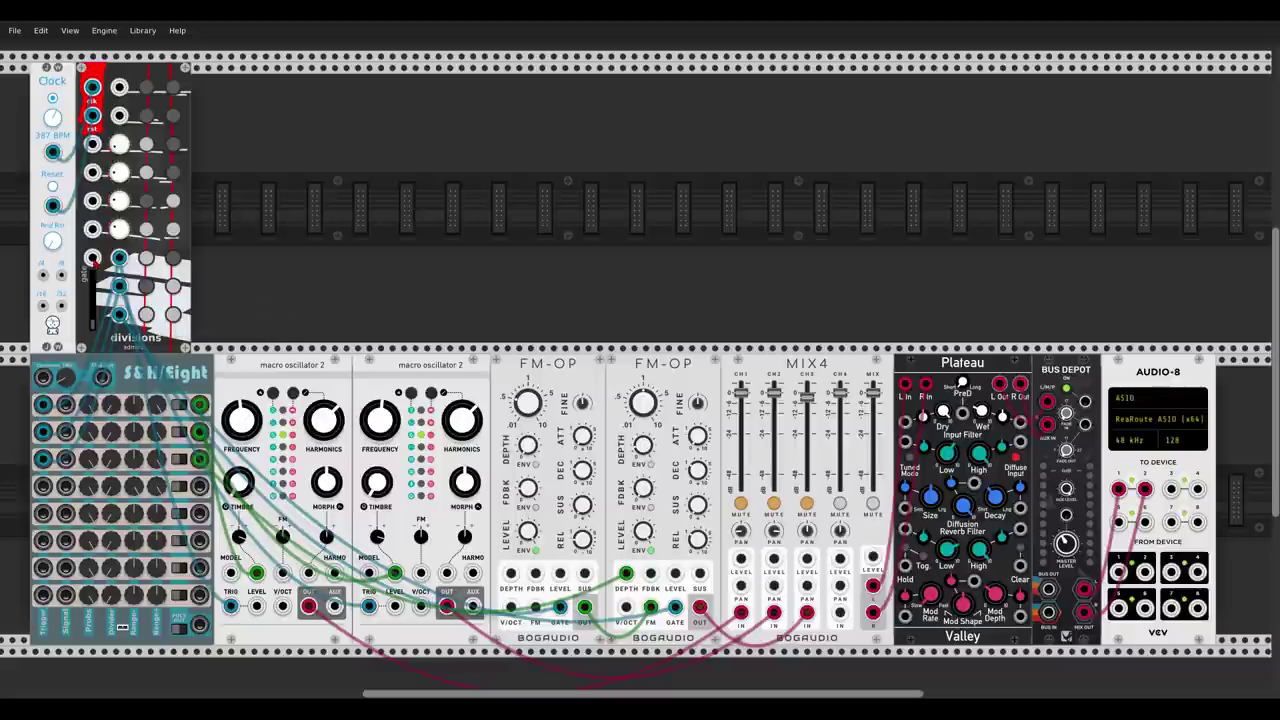
mouse_move(93, 312)
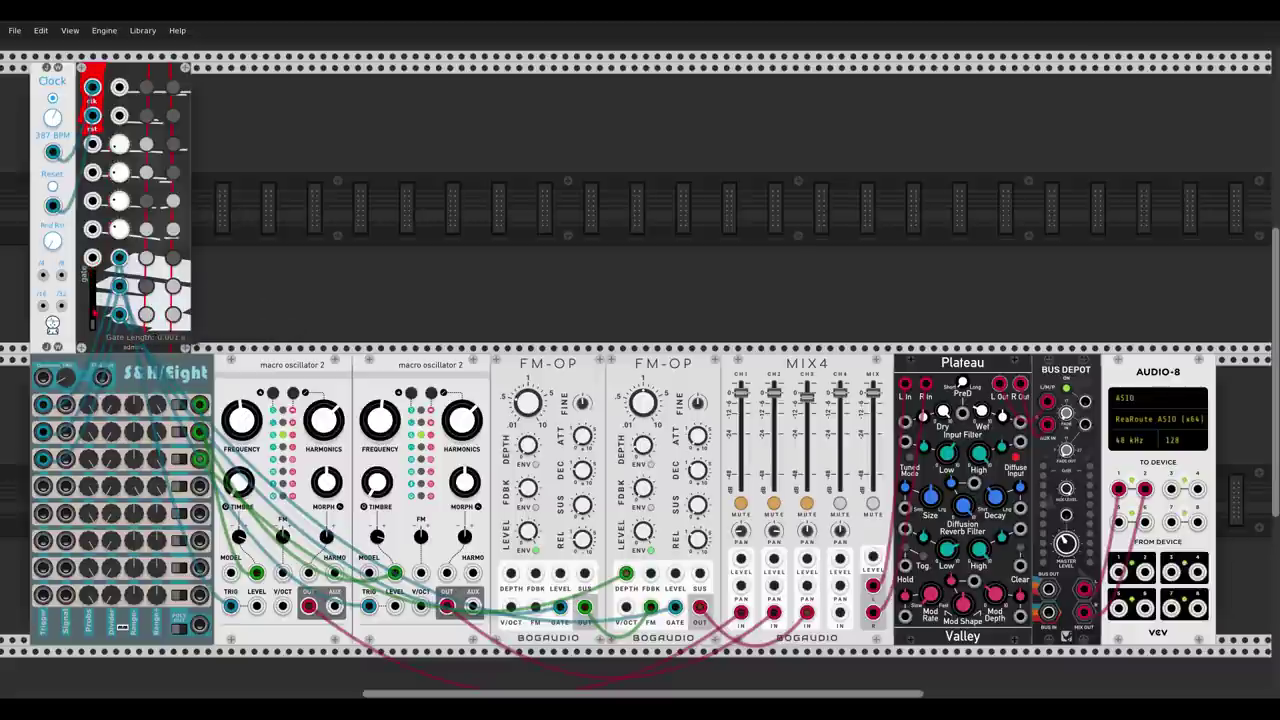
drag(93, 312, 93, 316)
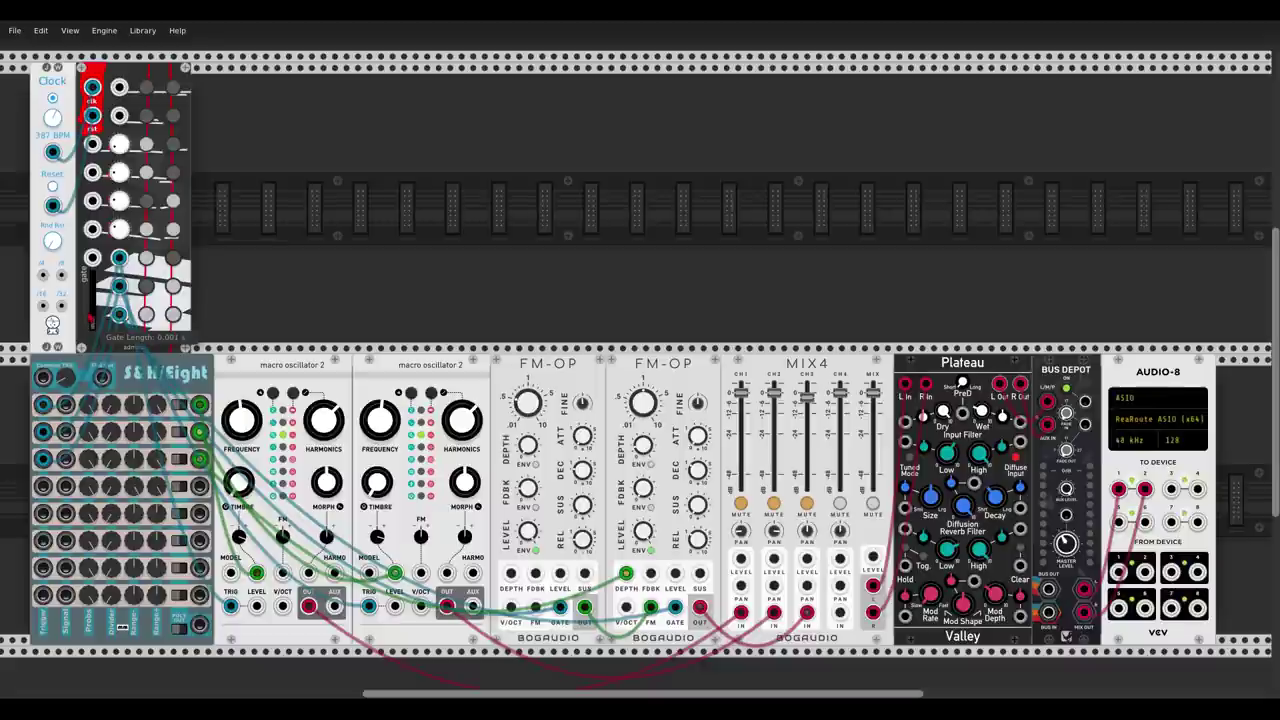
mouse_move(533, 398)
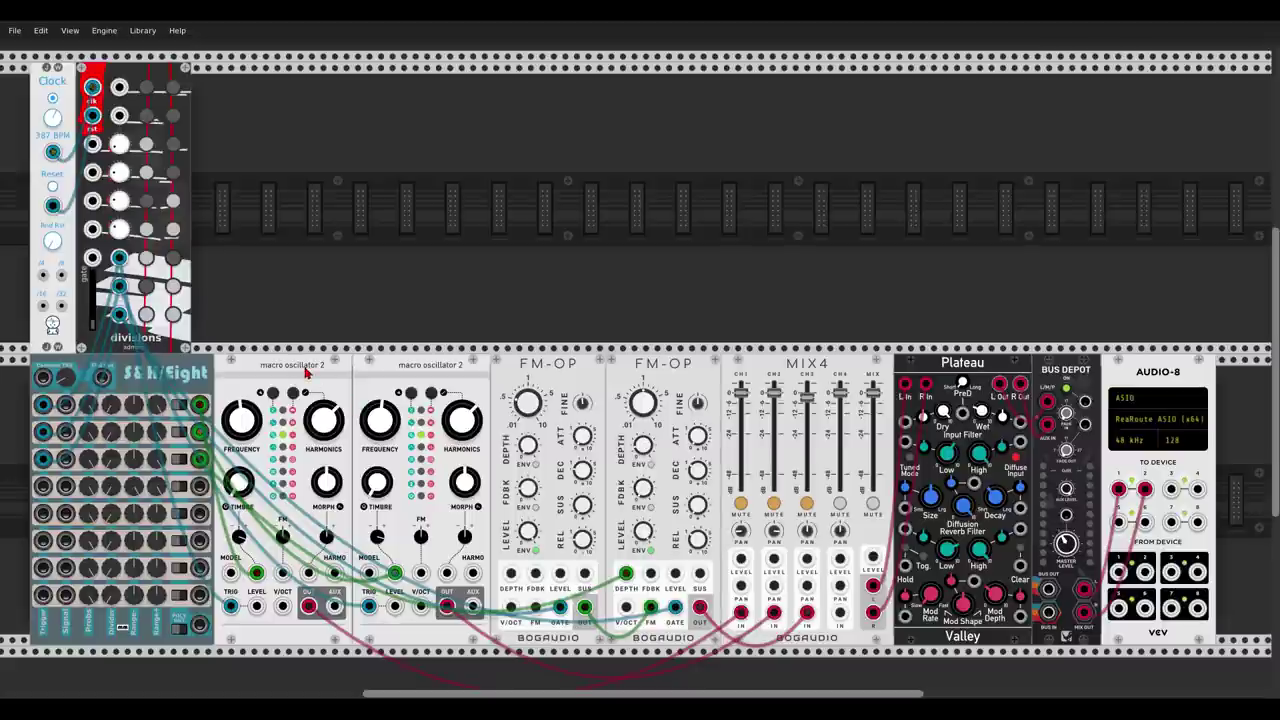
Unmute channels 1, 2 and 3 on the MIX4 mixer one after another
click(740, 507)
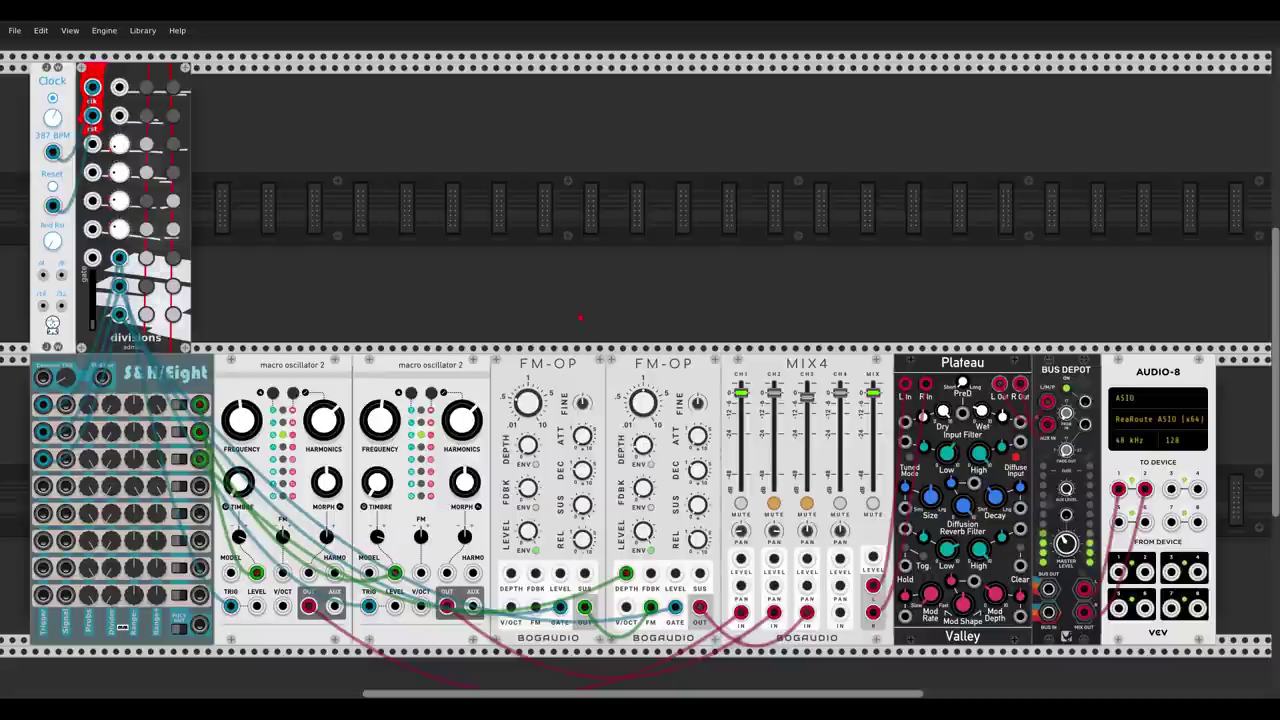
drag(52, 151, 92, 143)
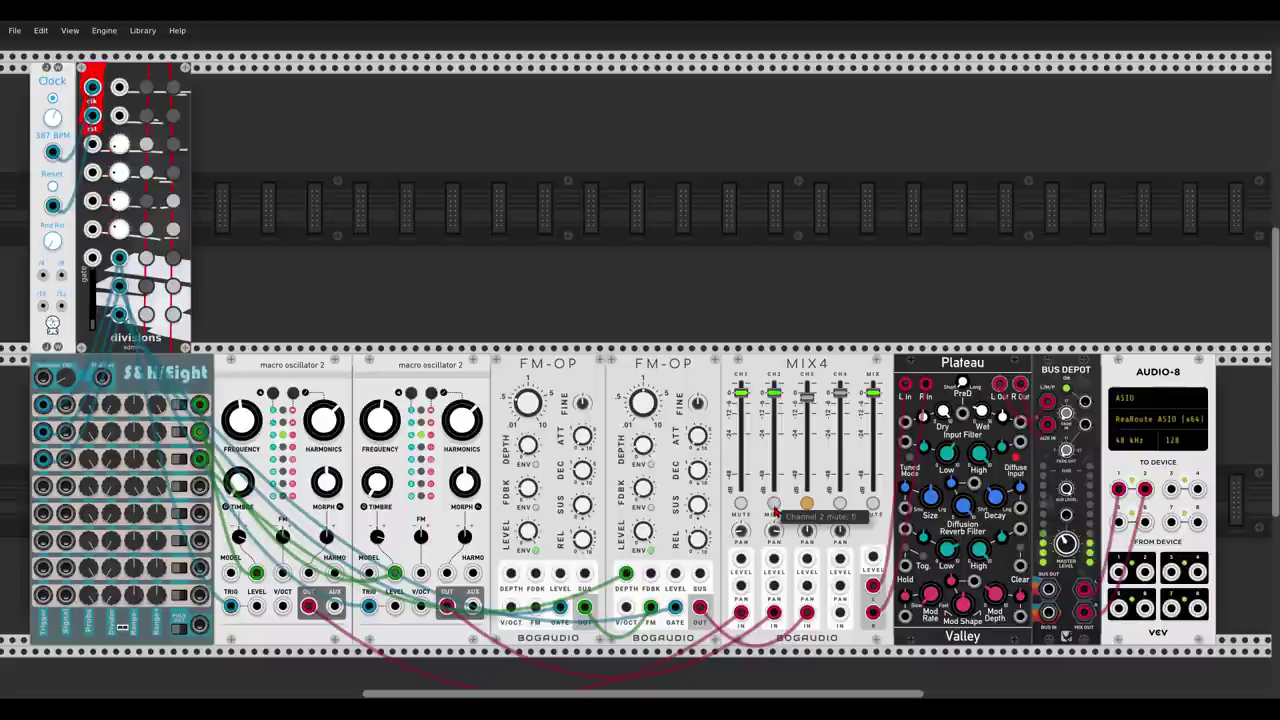
click(774, 506)
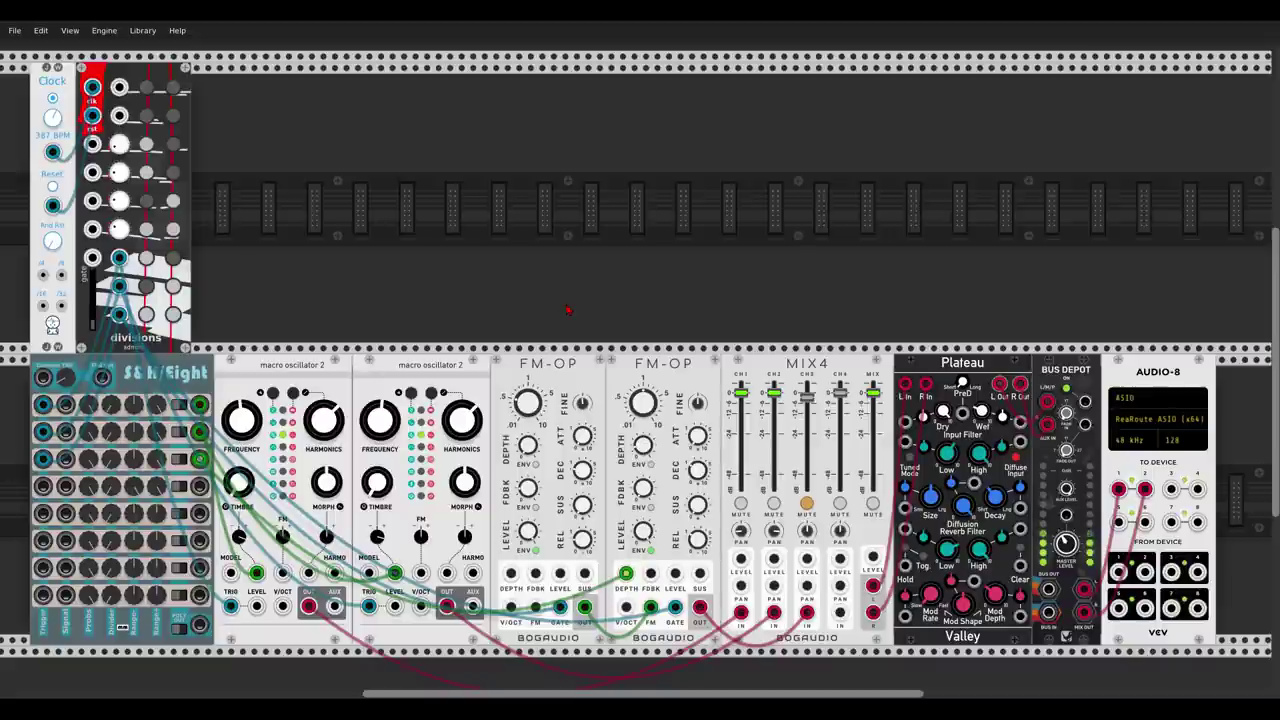
click(806, 503)
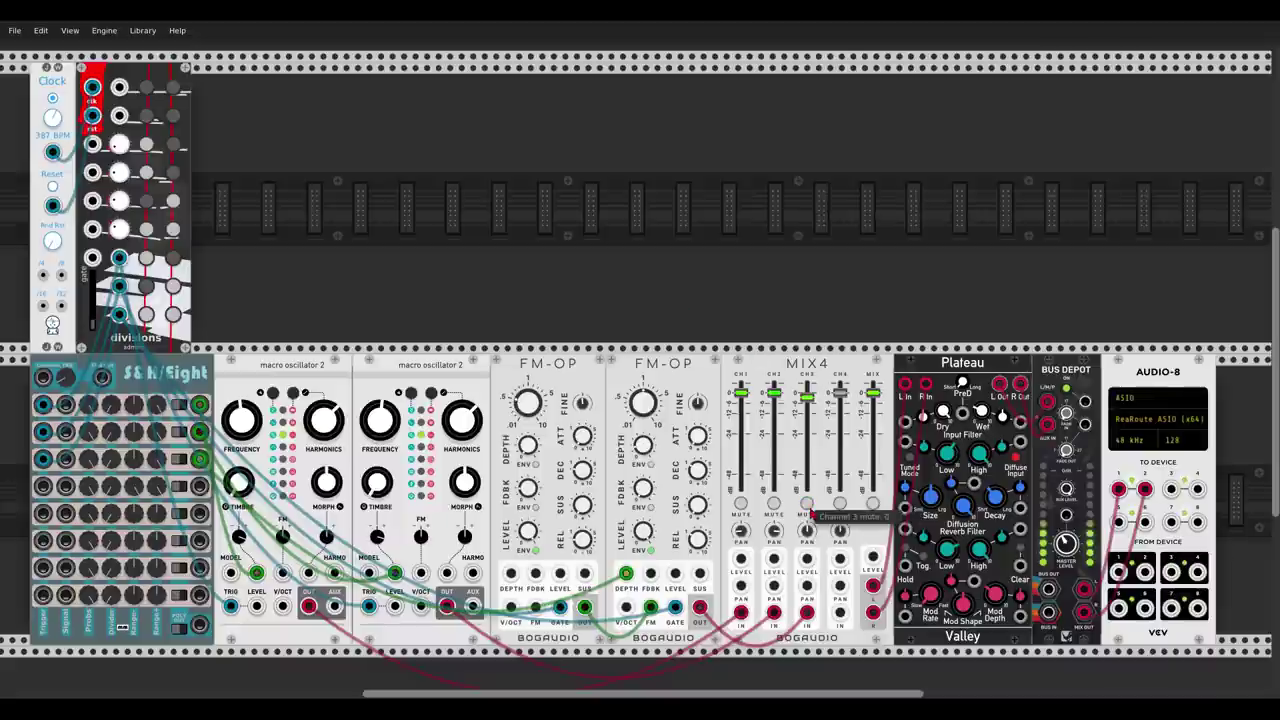
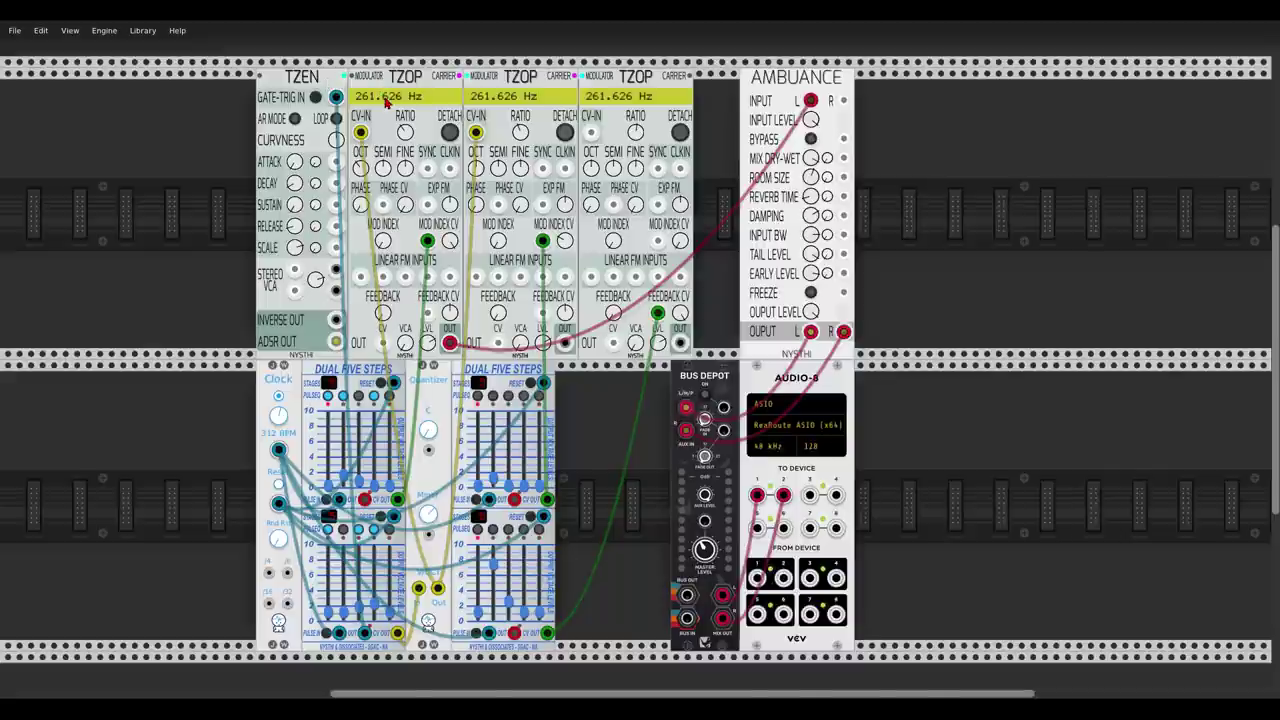
Examine the chained TZOP operators up close, then the whole patch with its Dual Five Steps sequencers and reverb
scroll(385, 100, up, 5)
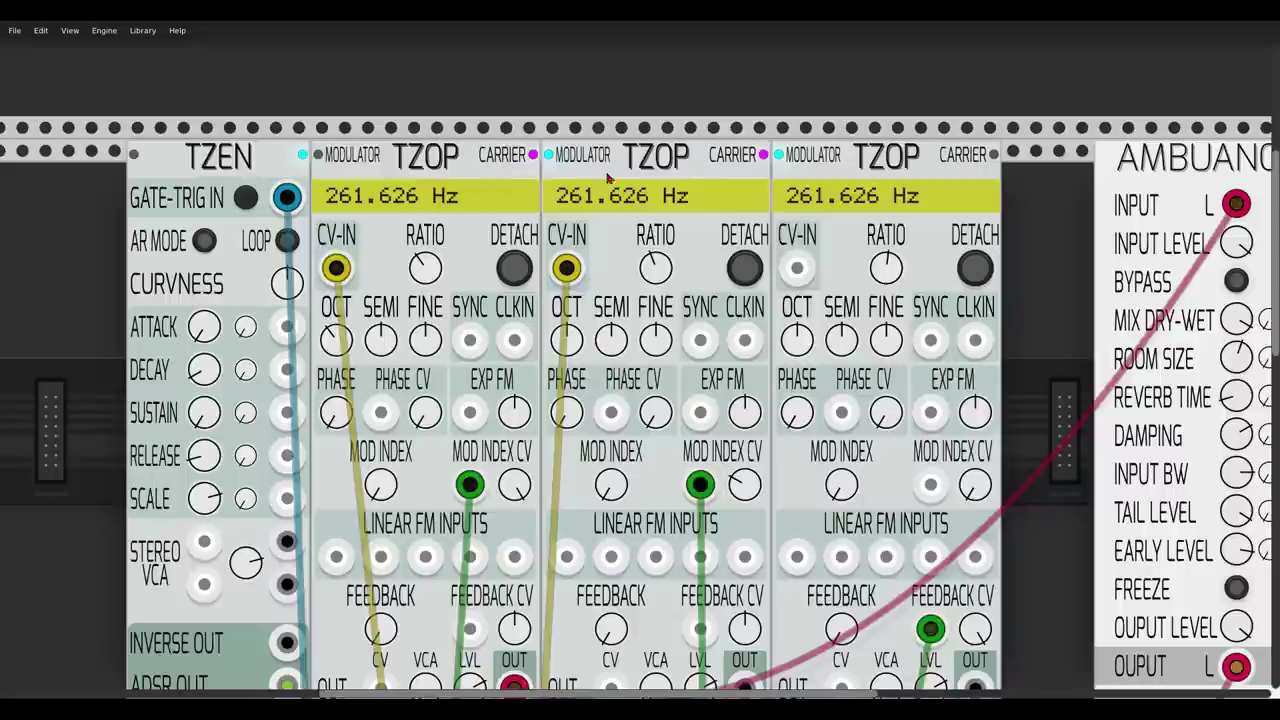
scroll(520, 172, down, 2)
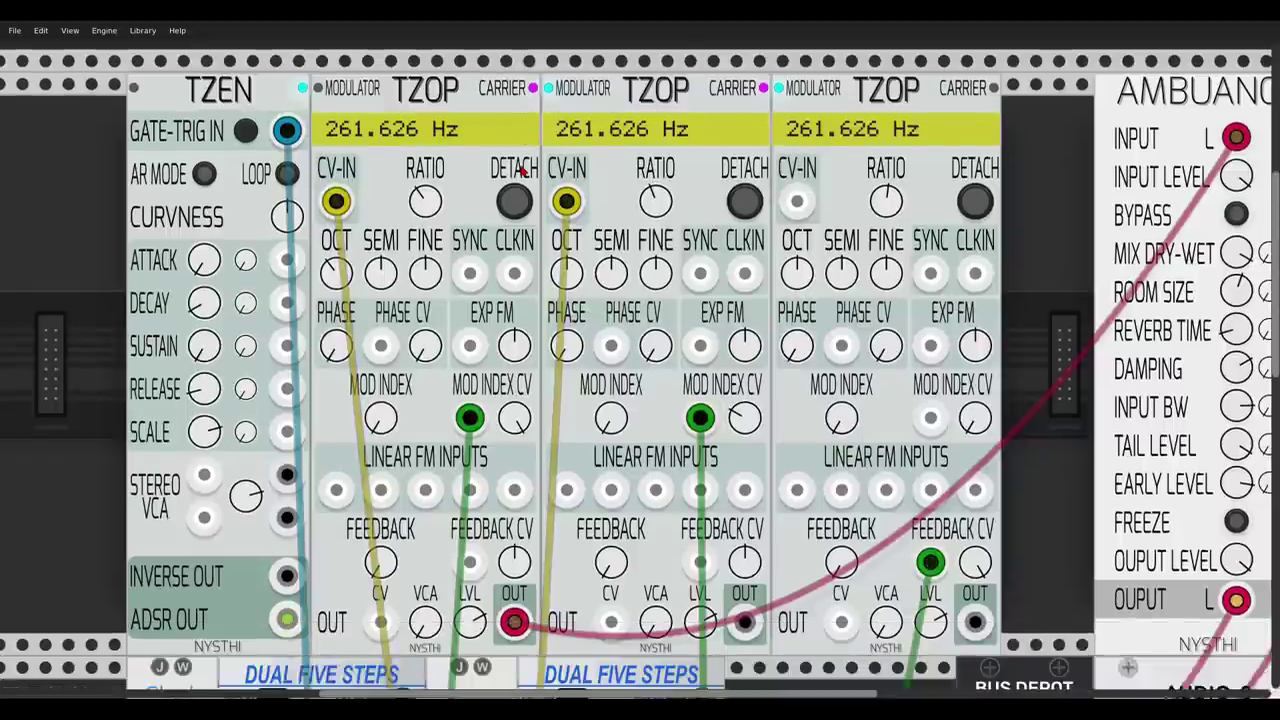
scroll(520, 172, down, 1)
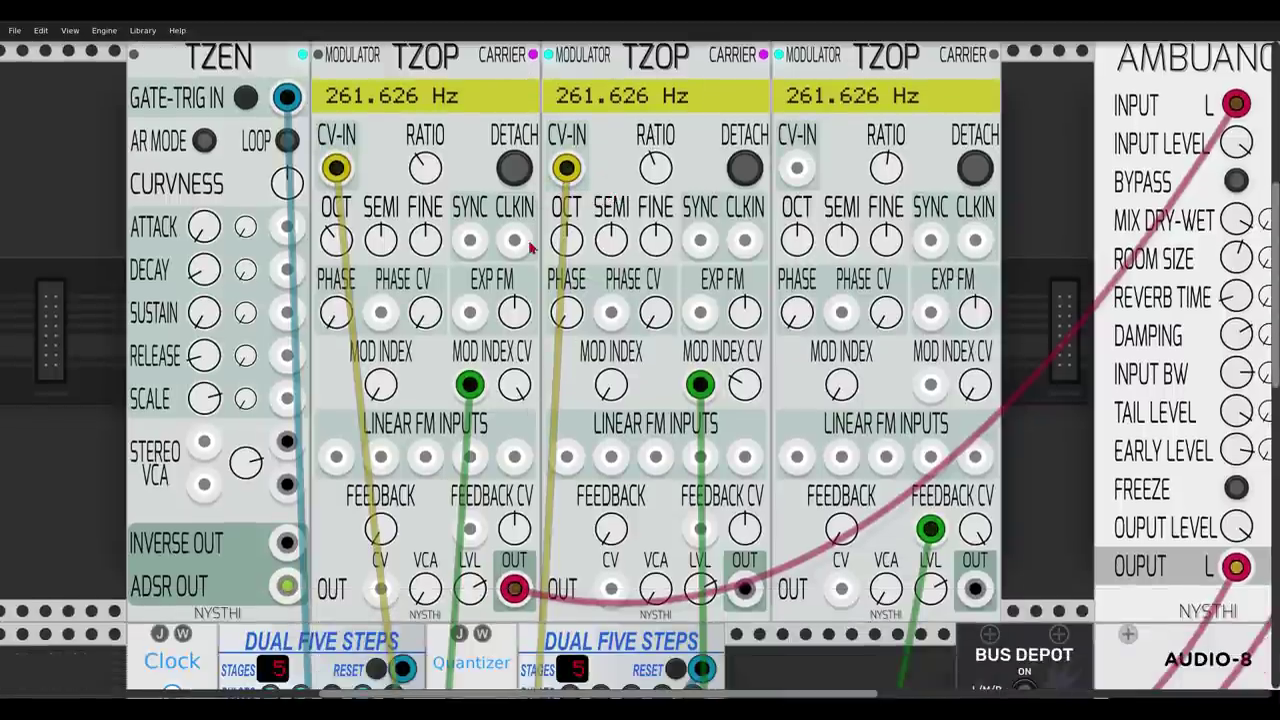
scroll(530, 168, up, 3)
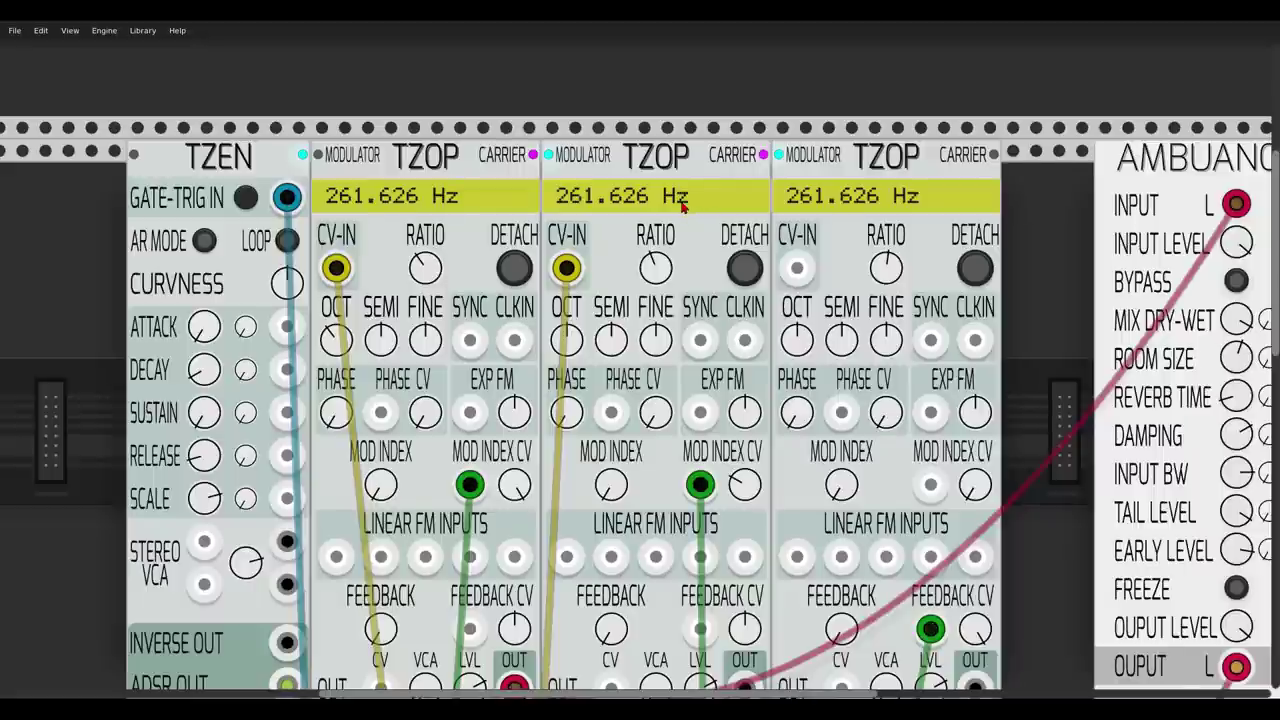
scroll(683, 205, down, 4)
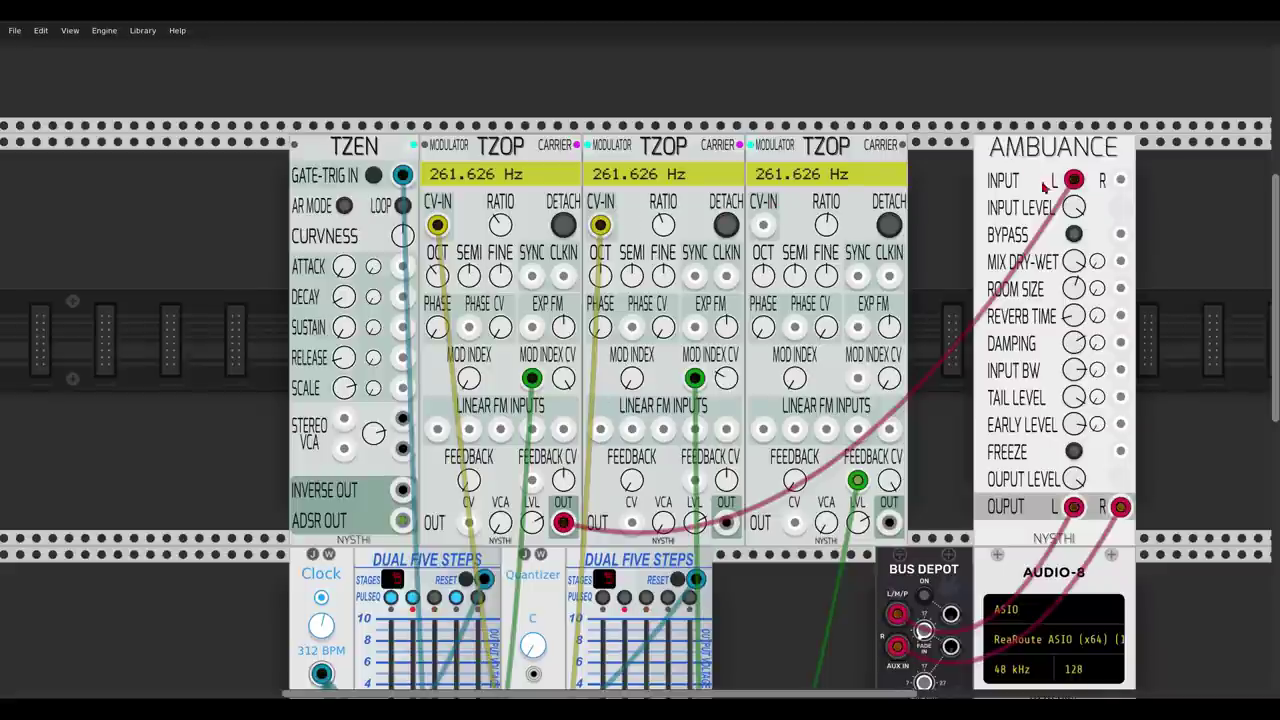
drag(600, 552, 538, 496)
scroll(840, 187, down, 5)
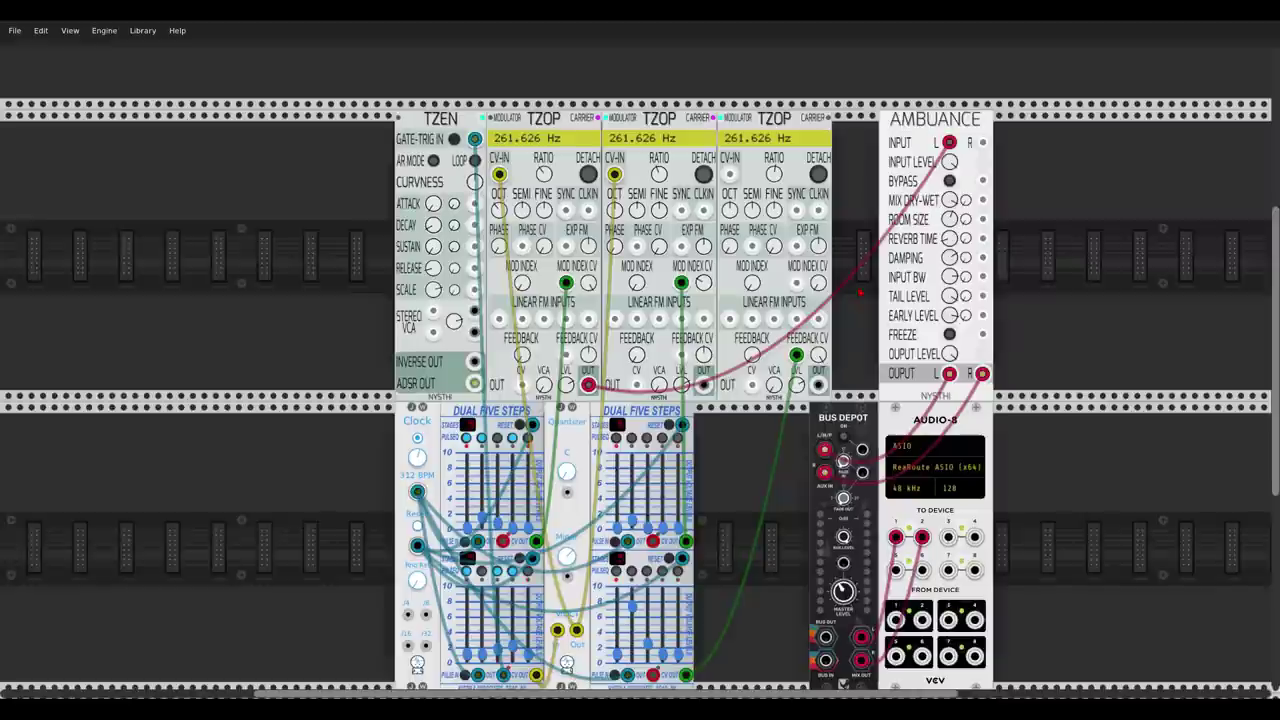
drag(858, 293, 797, 263)
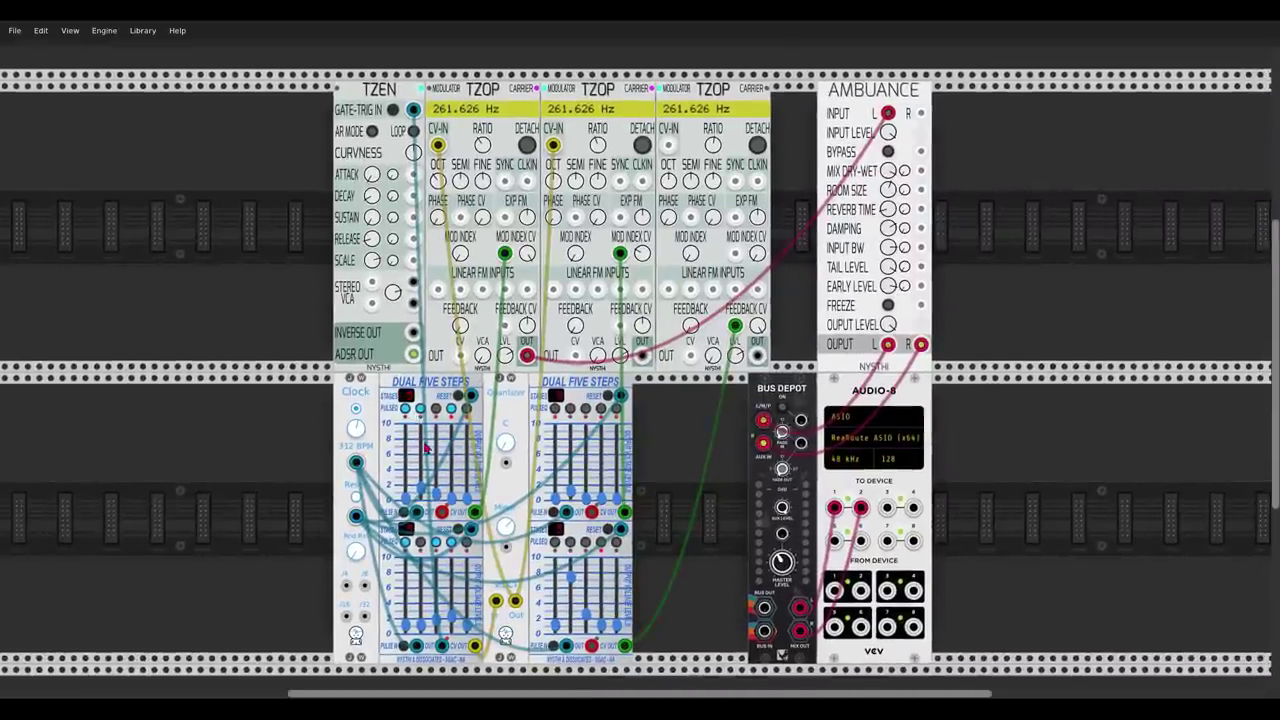
mouse_move(452, 487)
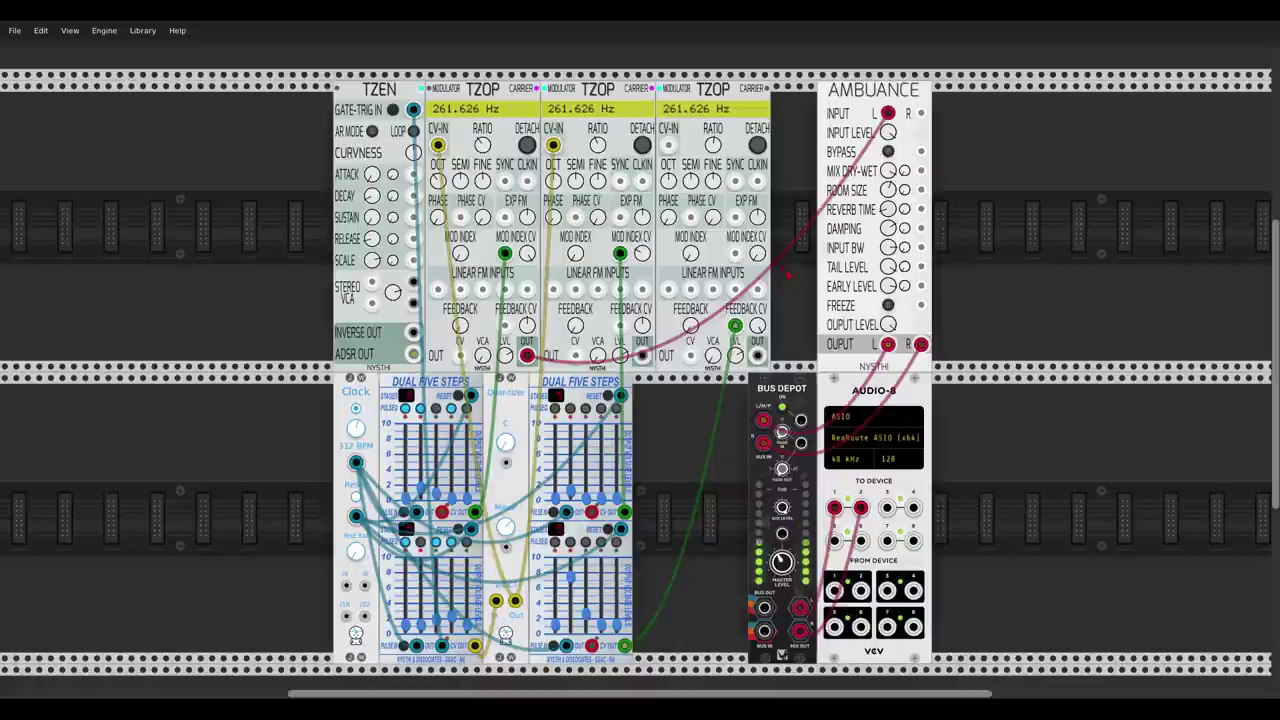
Adjust the Ambuance reverb's dry-wet mix, room size, damping and tail and early levels
mouse_move(889, 196)
drag(889, 171, 889, 230)
mouse_move(889, 191)
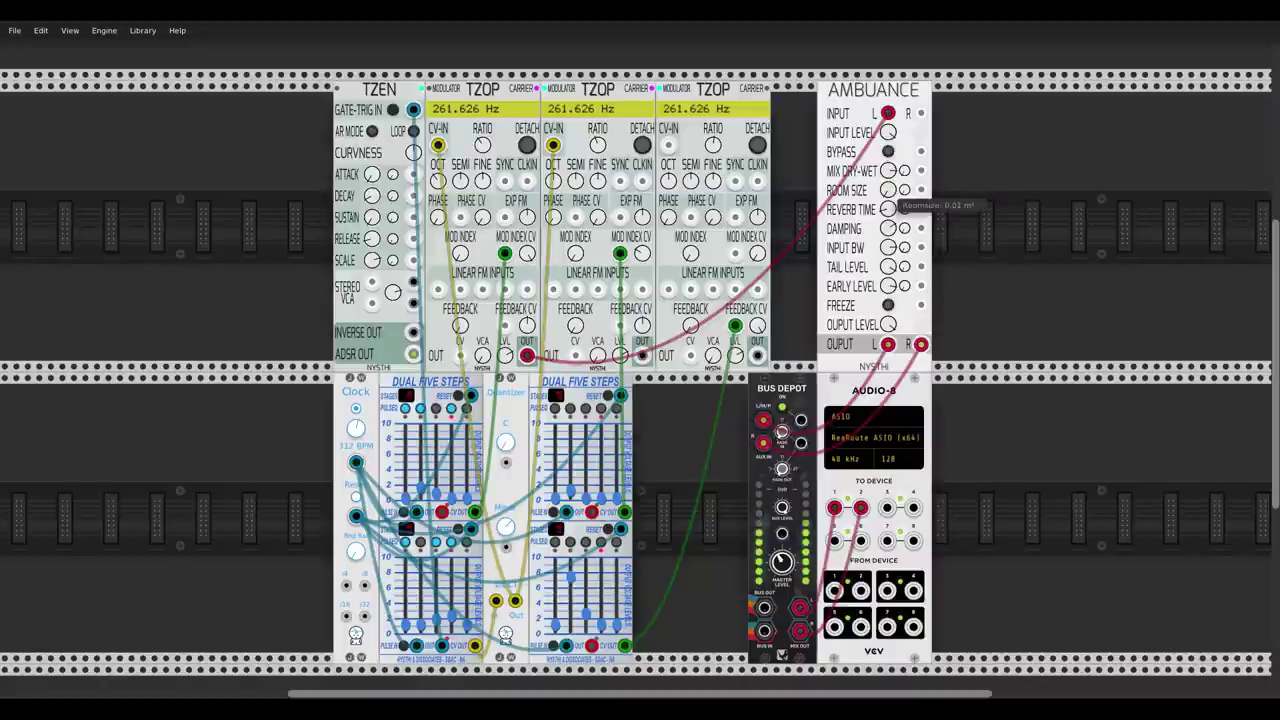
mouse_move(889, 230)
mouse_down()
mouse_move(889, 185)
mouse_move(888, 240)
mouse_up()
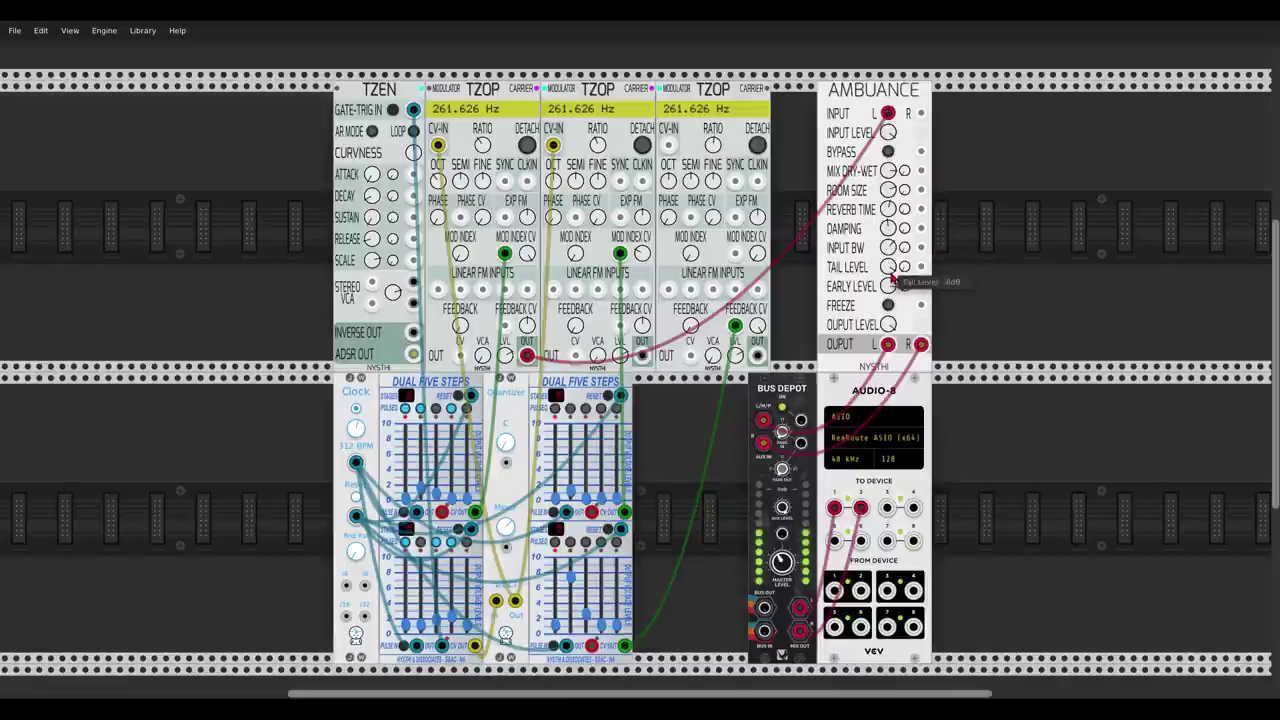
drag(888, 286, 891, 270)
mouse_move(891, 277)
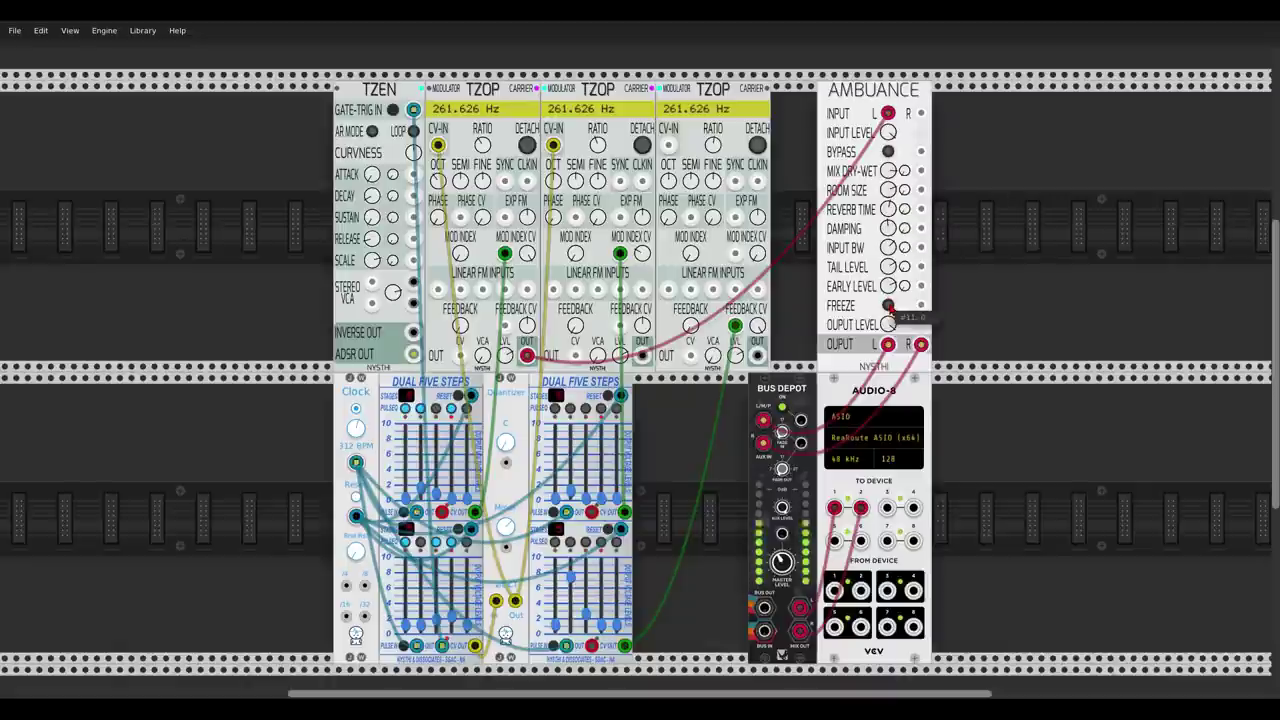
Try out the Ambuance reverb's Freeze and Bypass switches, turning each on and back off
click(888, 305)
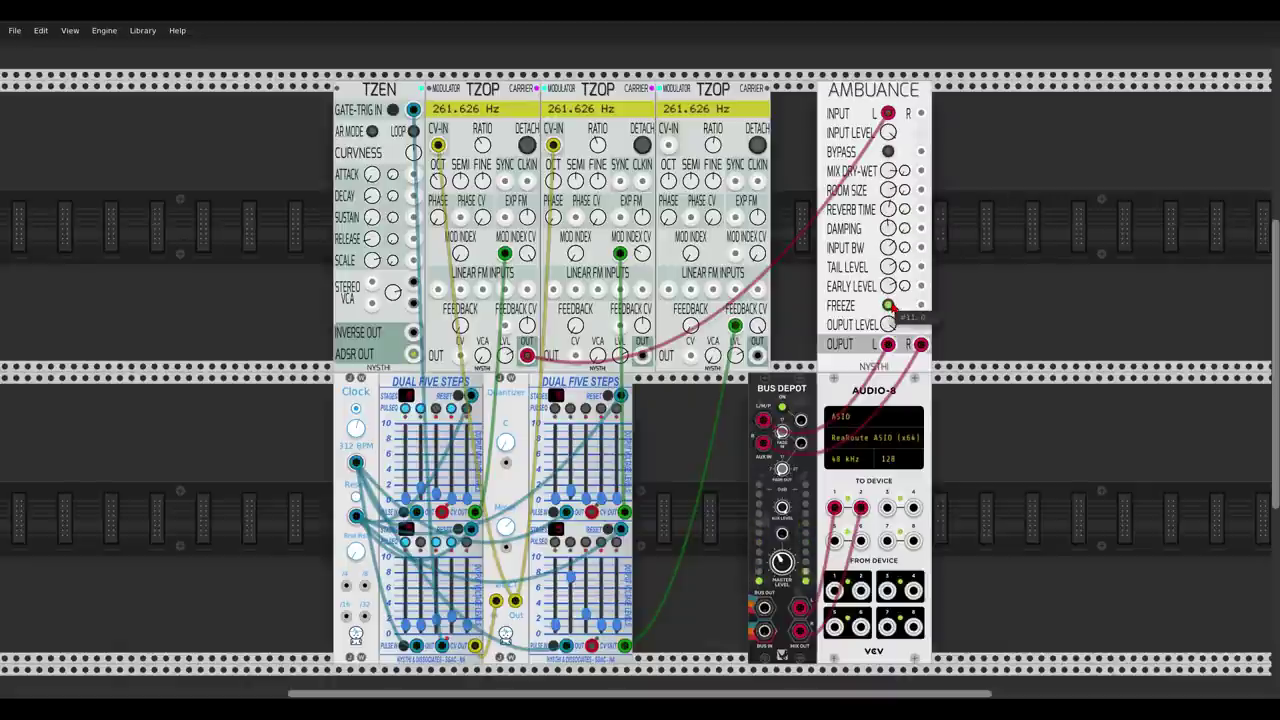
mouse_move(893, 177)
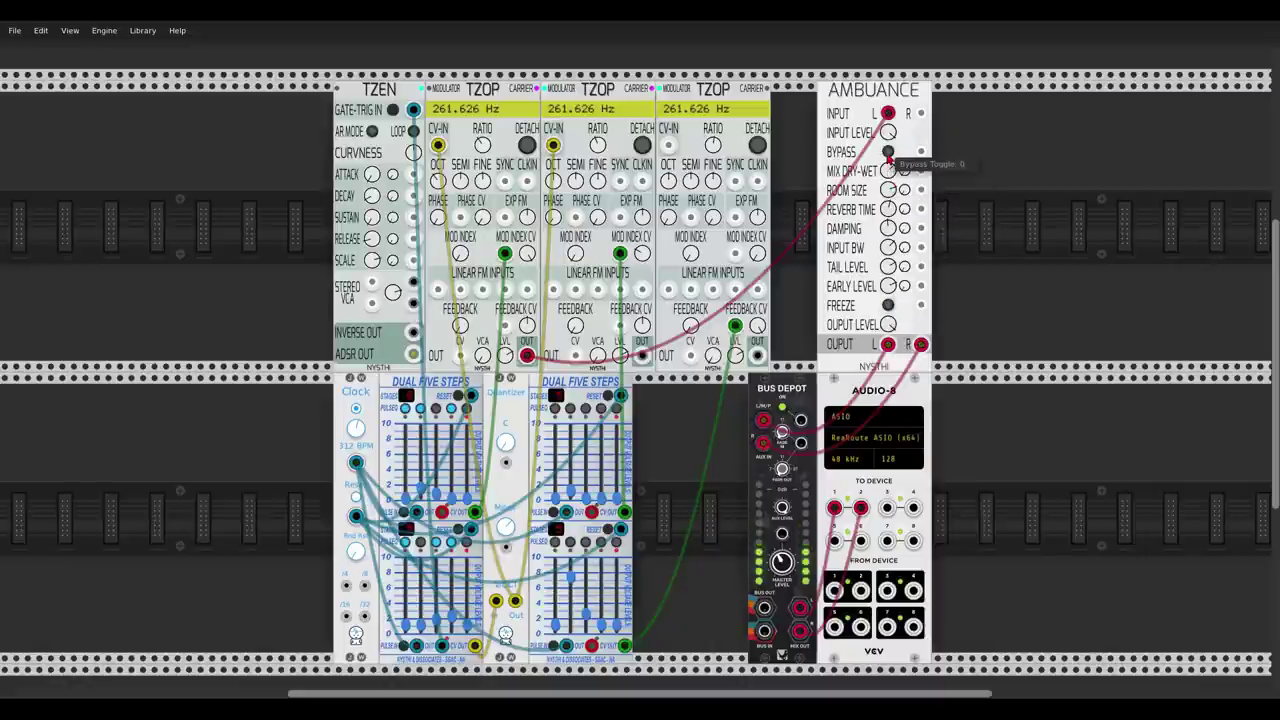
click(888, 152)
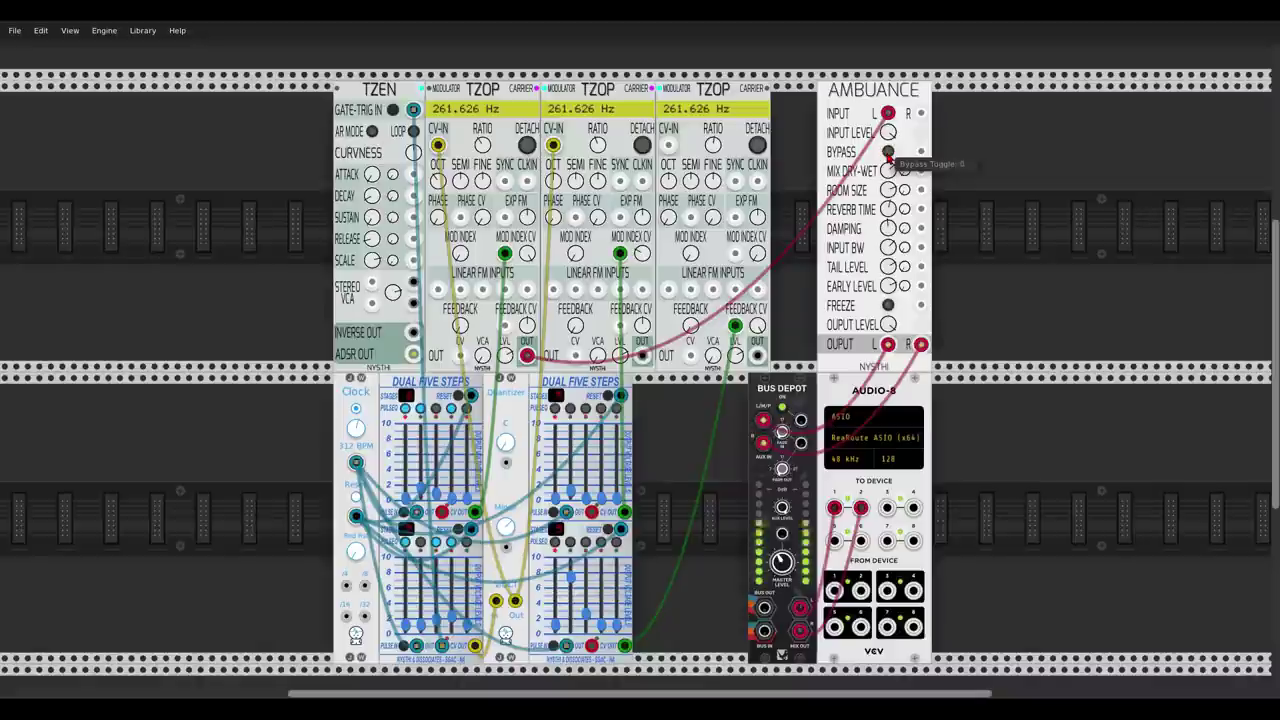
click(888, 152)
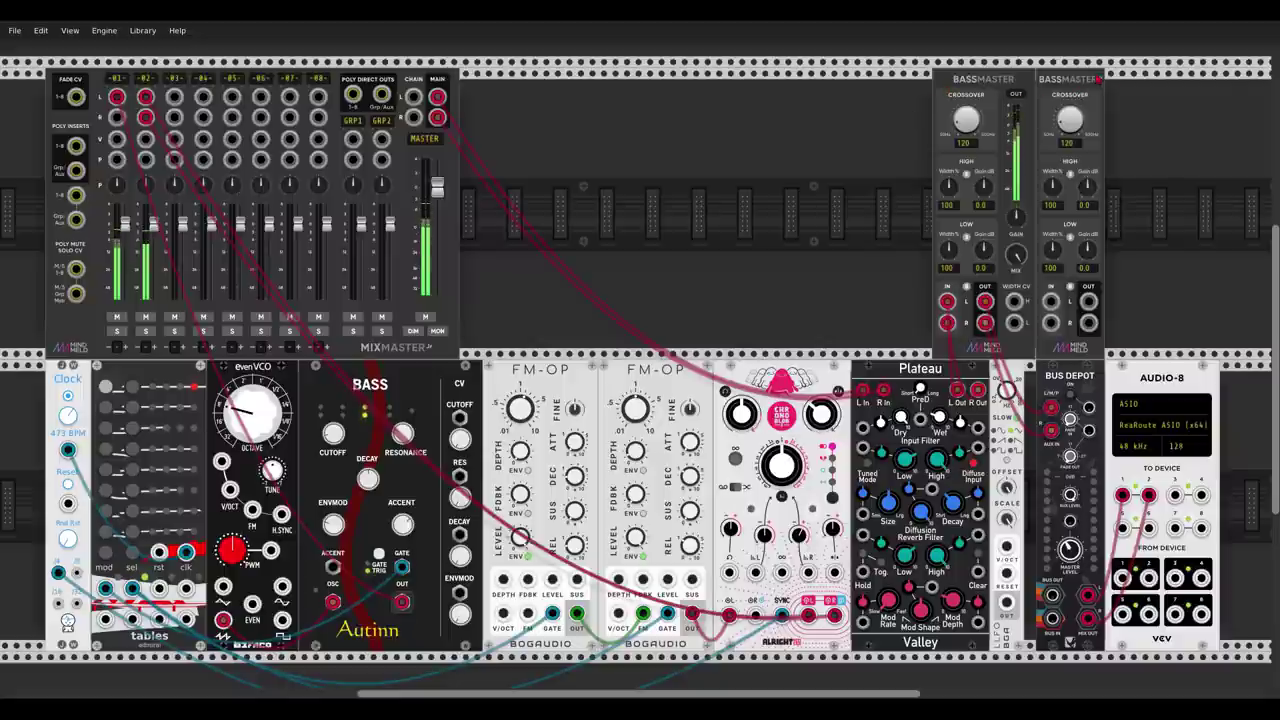
Slide the full Bassmaster module away from the Bassmaster Jr and return it to its place beside it
drag(1021, 79, 997, 79)
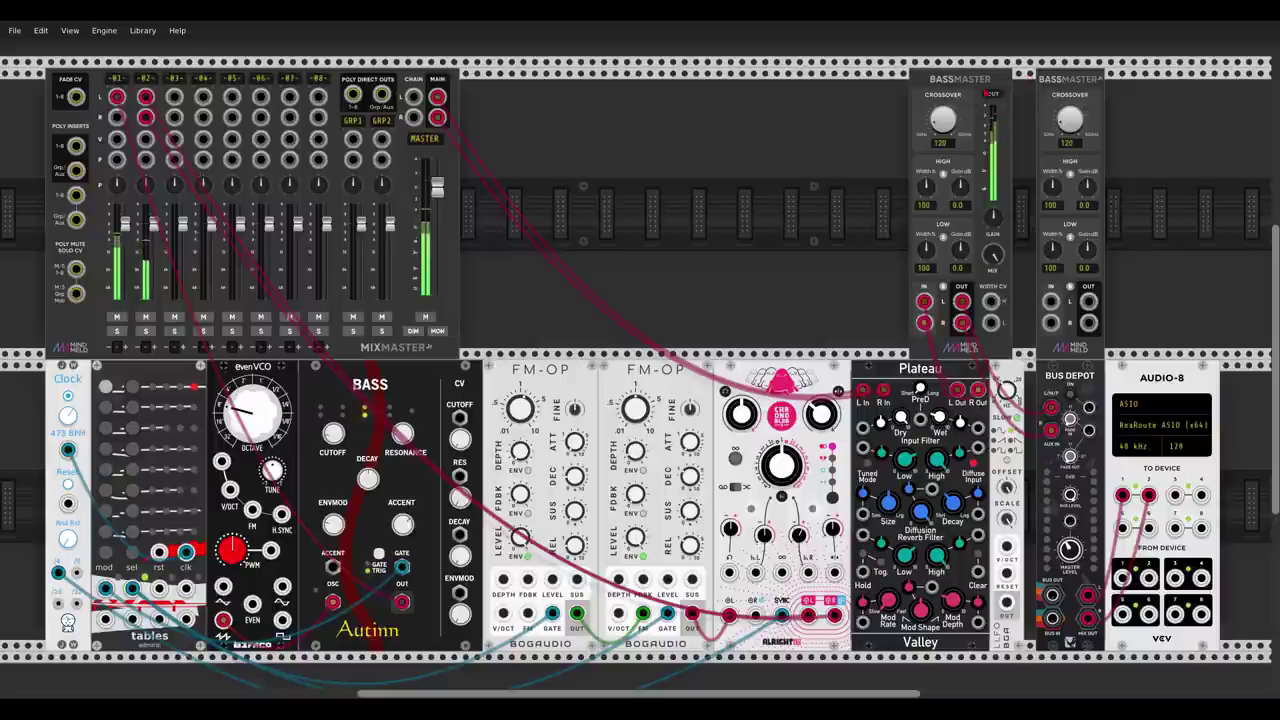
drag(980, 83, 1005, 82)
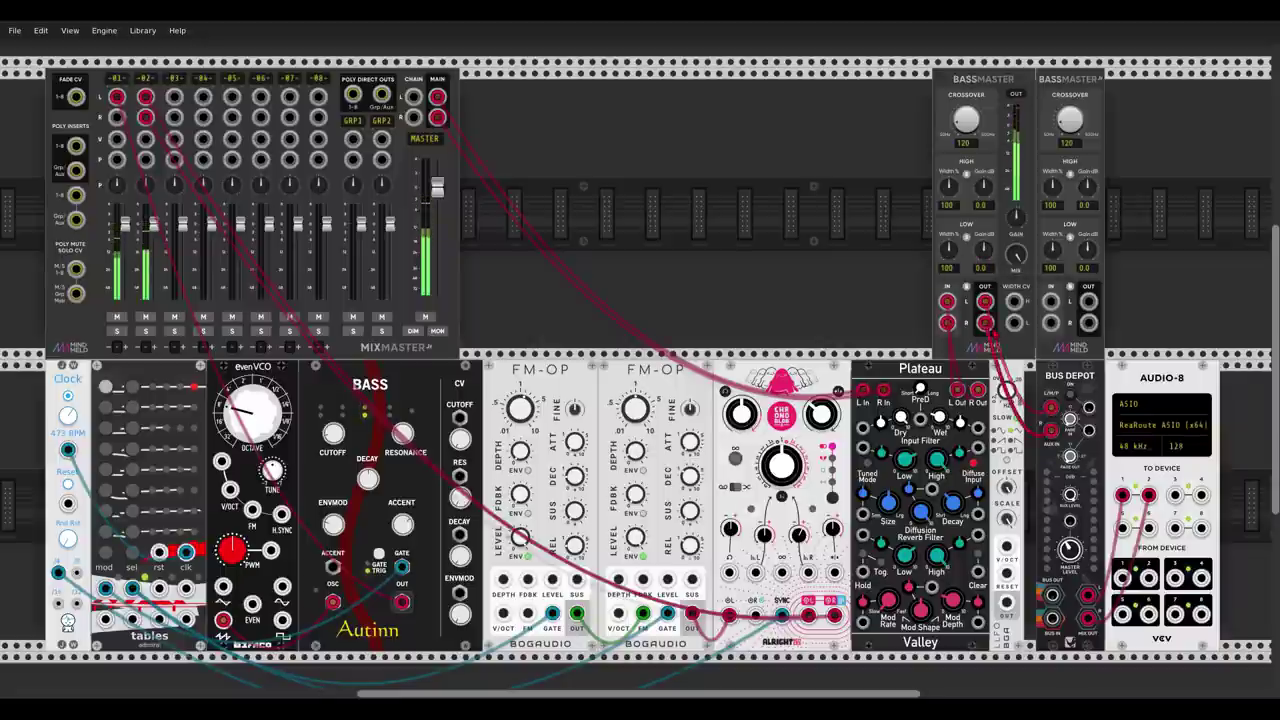
Examine the Bassmaster patch's sound sources, from the Bus Depot to the Bass voice's cutoff and accent and the second FM-OP's FM depth
mouse_move(1072, 421)
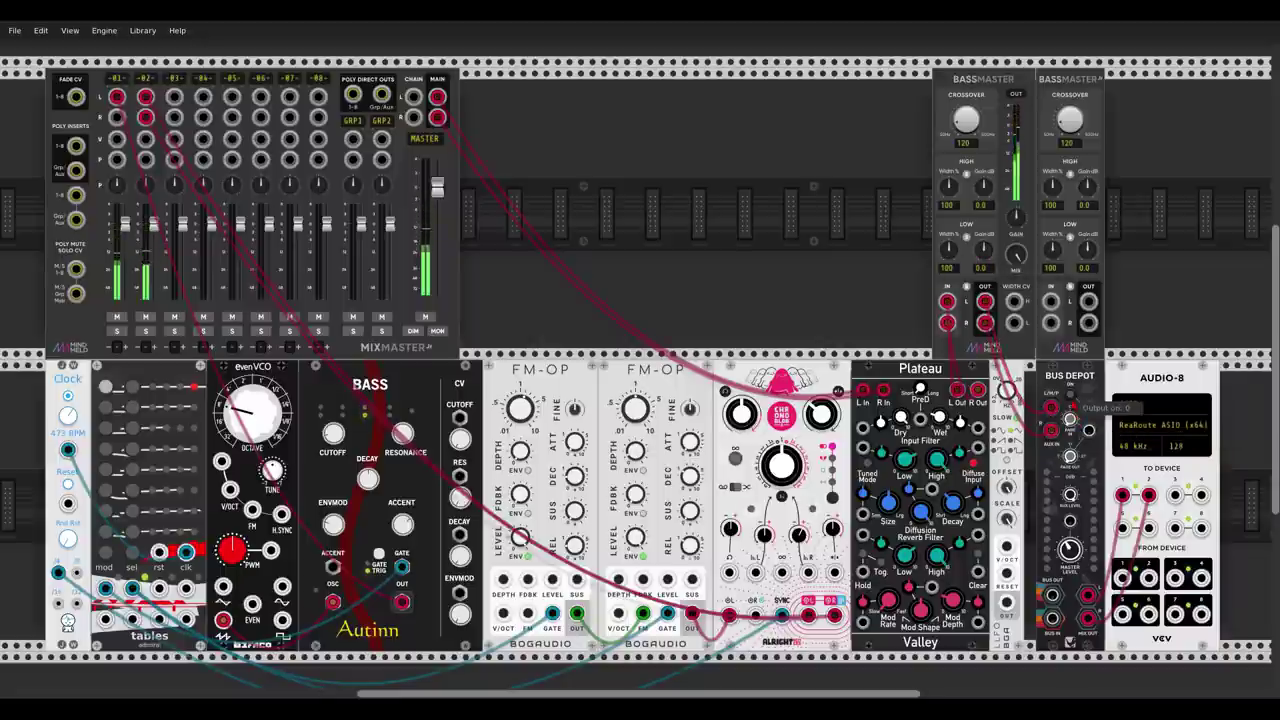
mouse_move(336, 438)
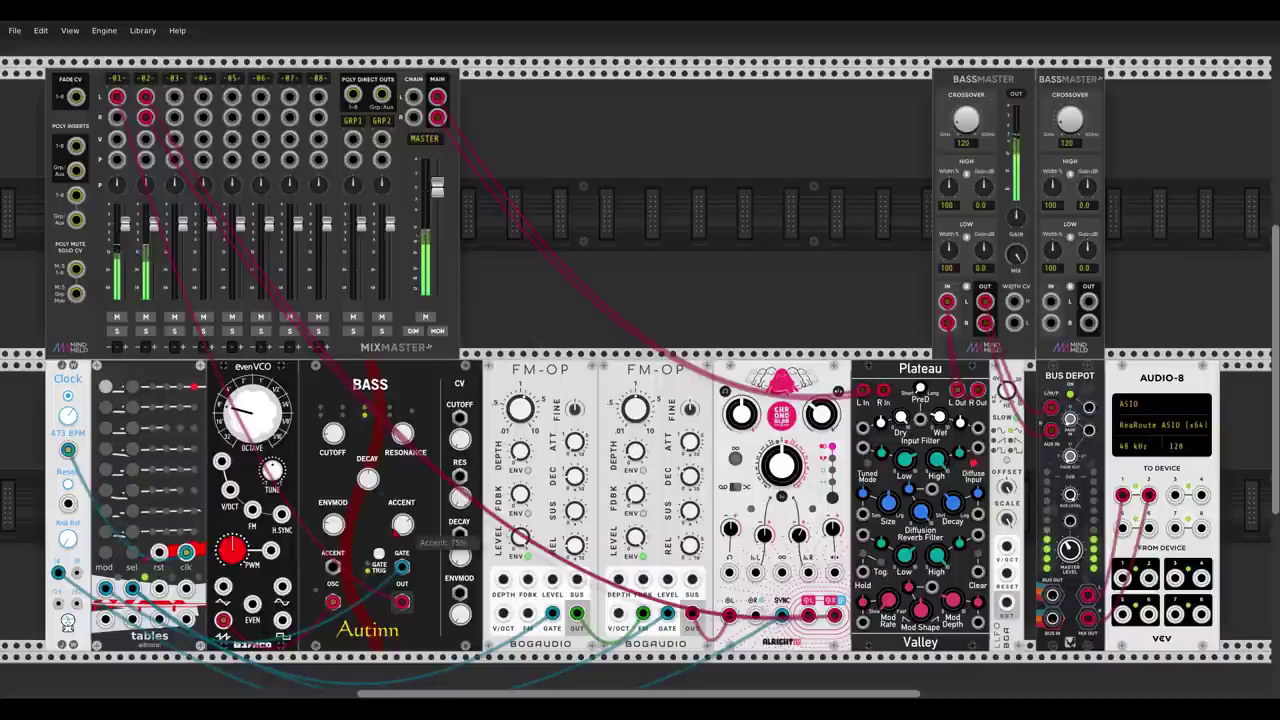
mouse_move(402, 434)
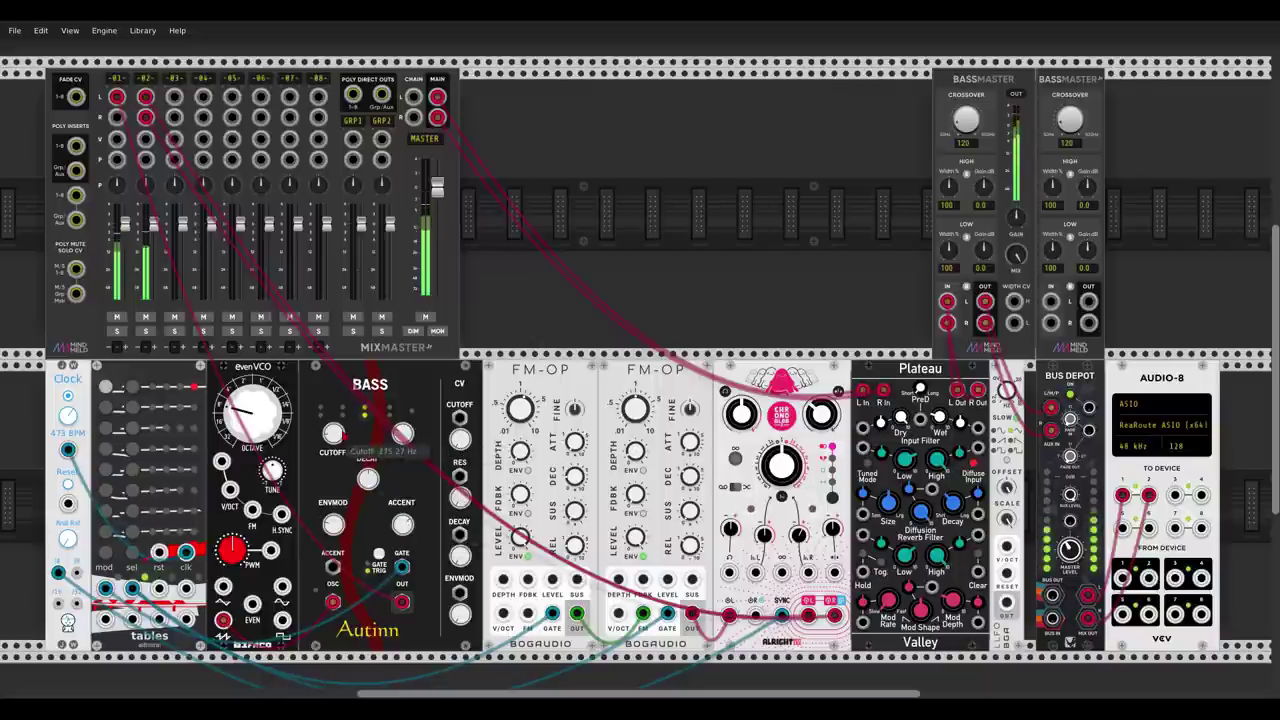
mouse_move(273, 422)
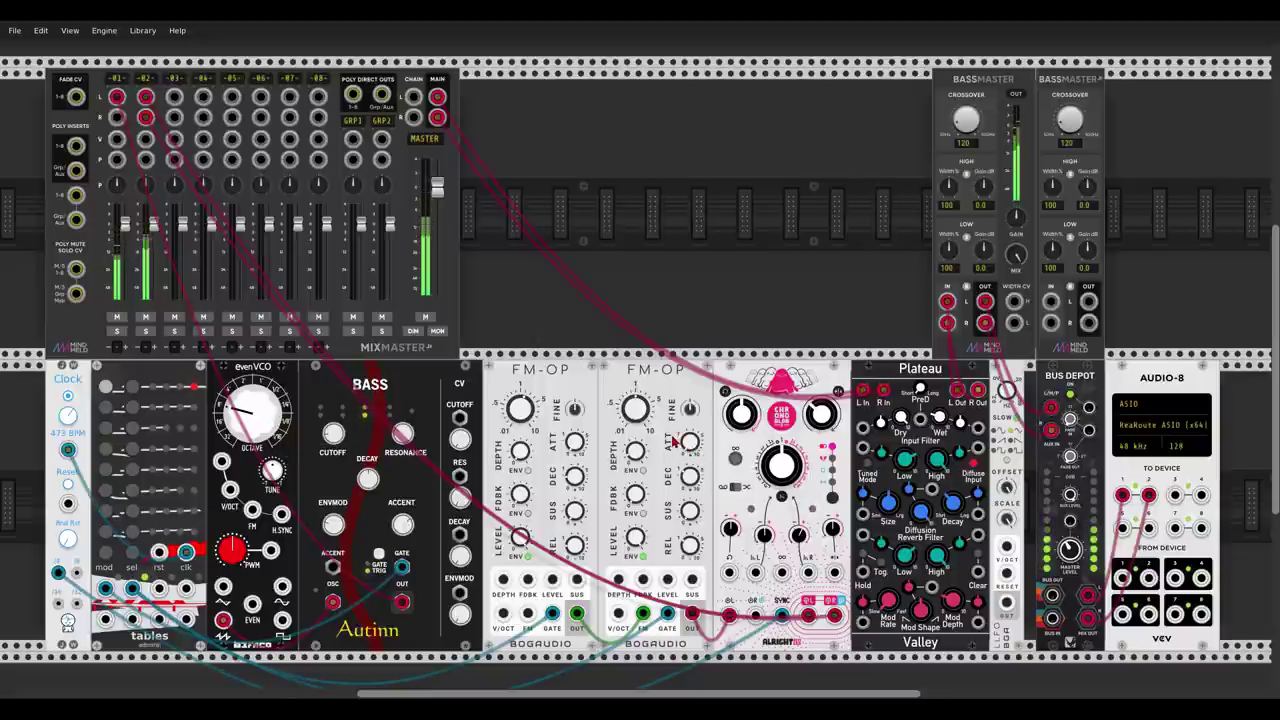
mouse_move(642, 456)
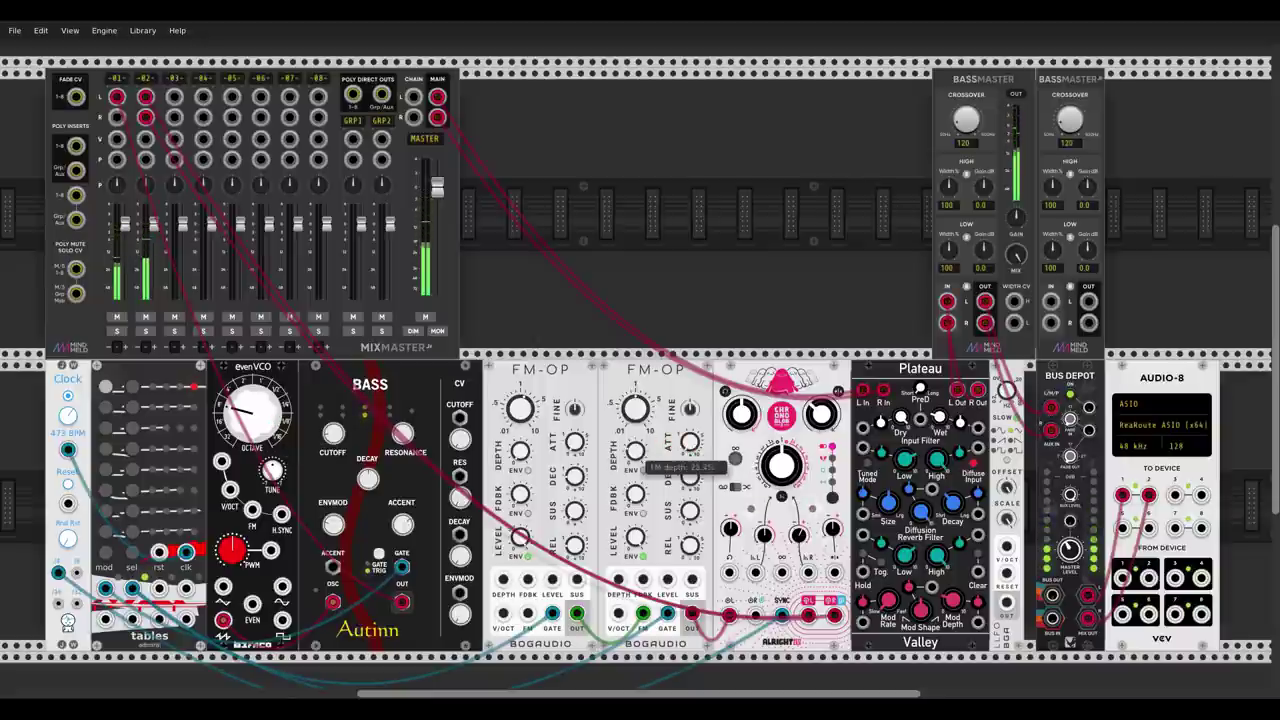
drag(641, 455, 641, 465)
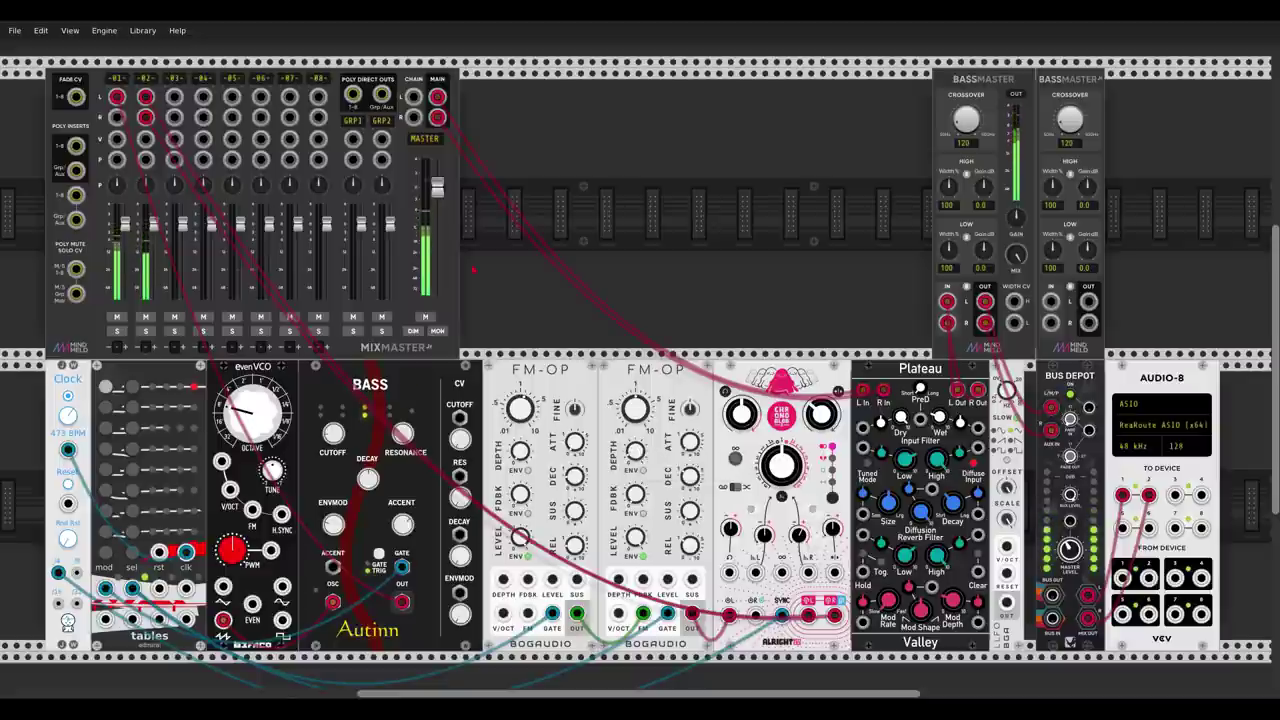
Solo the Bassmaster's Low band and sweep its crossover down to 50 Hz and back up, settling at 150 Hz
click(966, 238)
scroll(966, 238, up, 6)
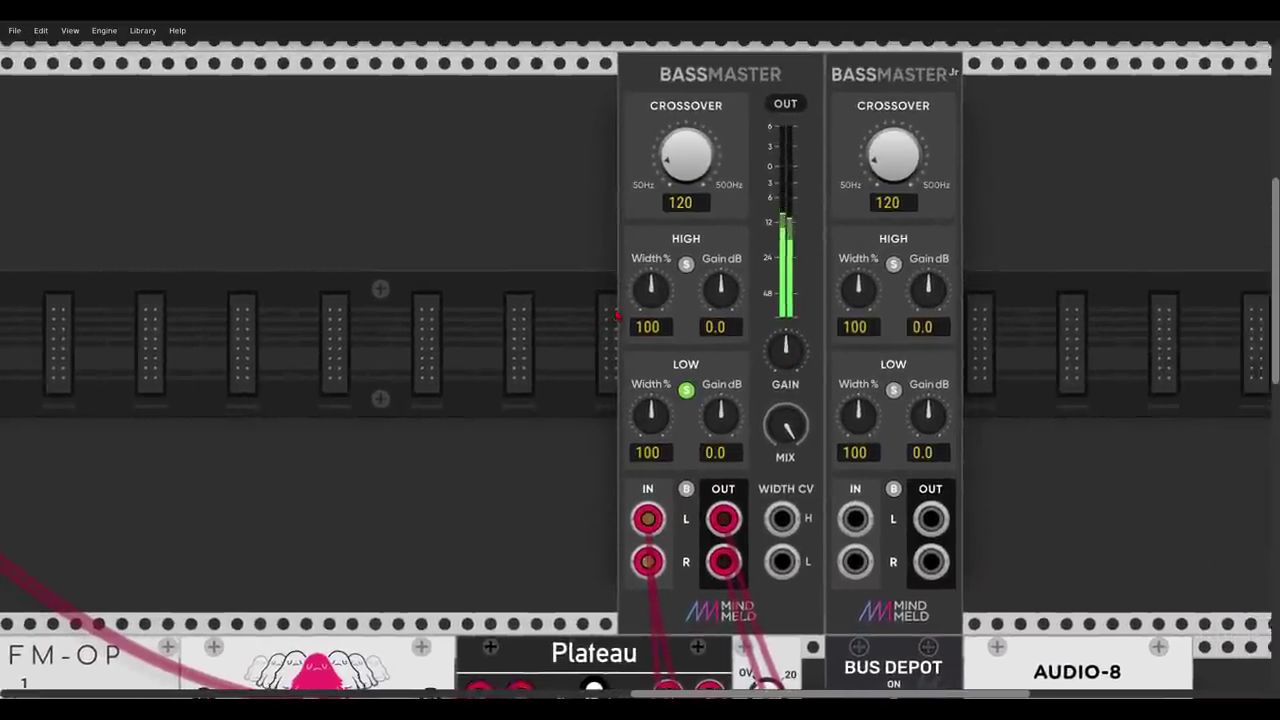
mouse_move(675, 188)
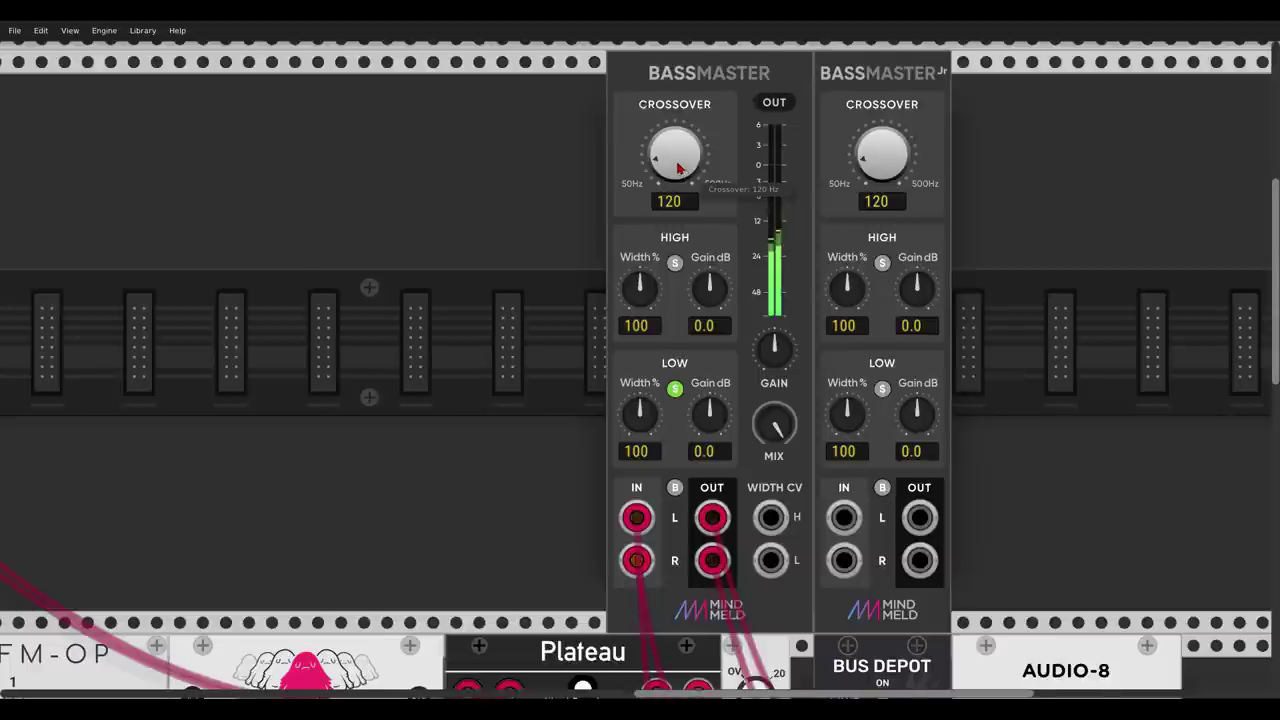
scroll(683, 177, up, 1)
drag(682, 182, 682, 232)
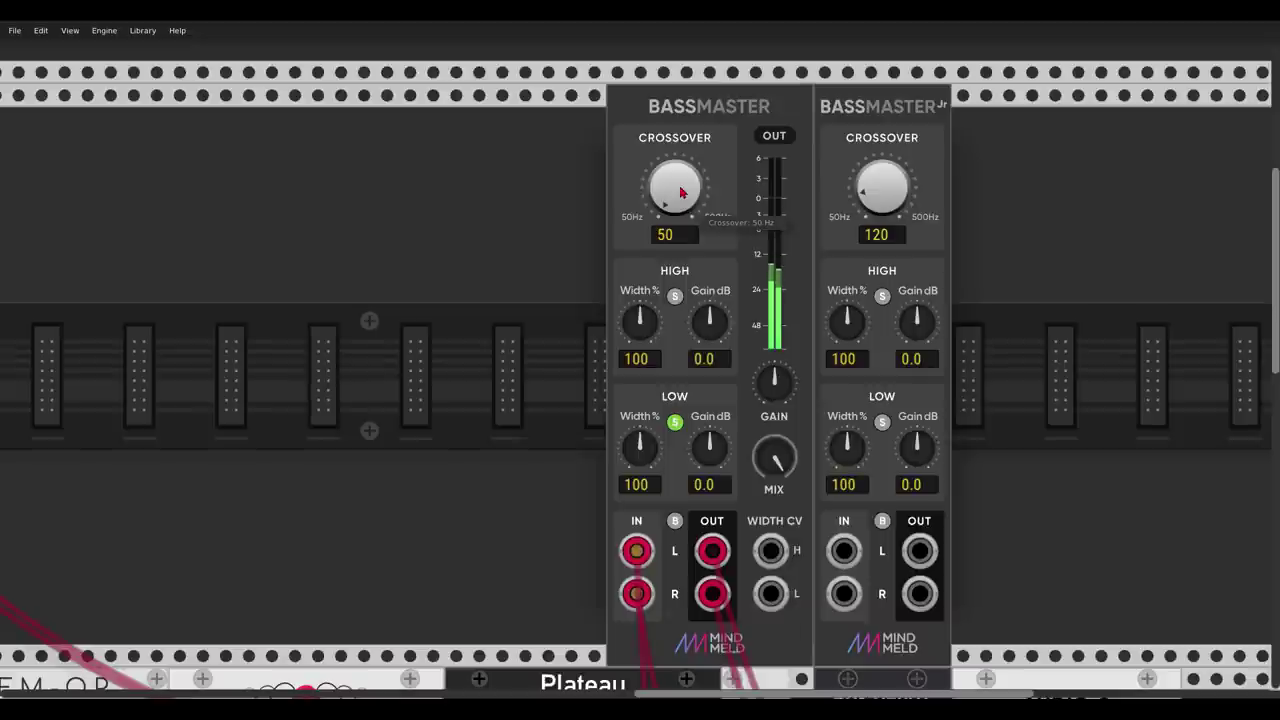
drag(680, 192, 680, 2)
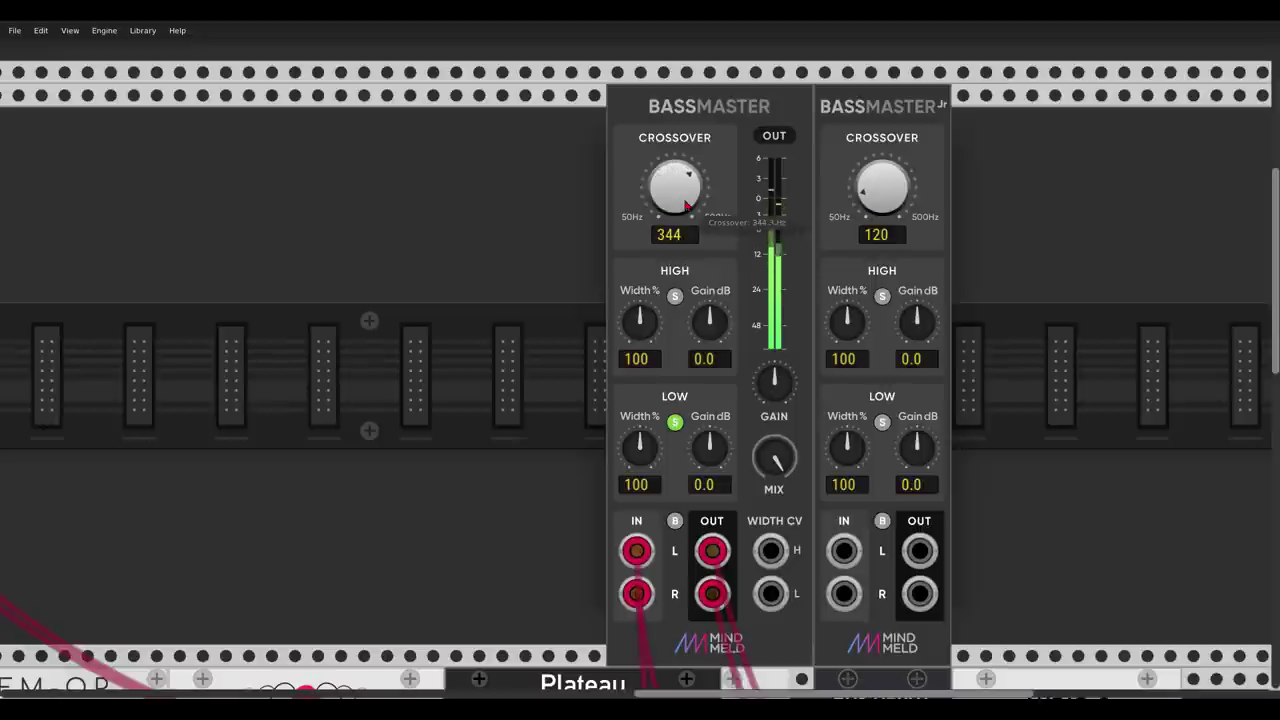
mouse_move(683, 194)
mouse_down()
mouse_move(683, 268)
mouse_move(689, 210)
mouse_up()
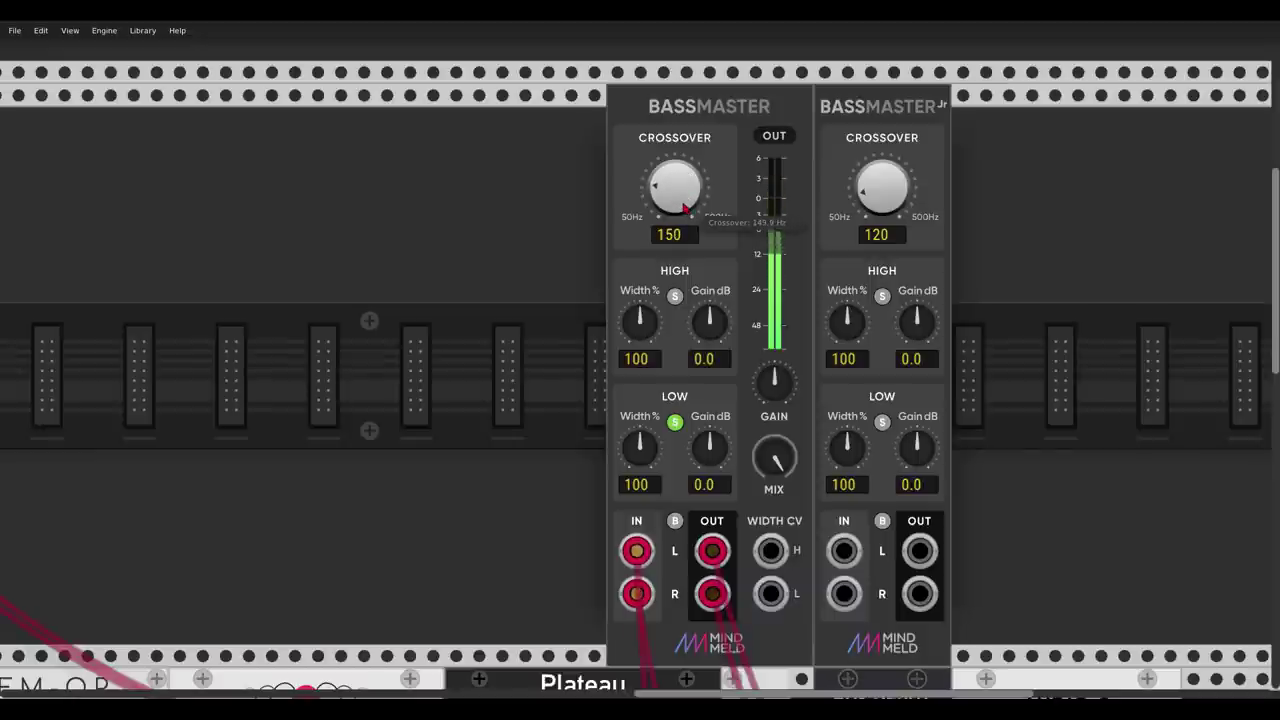
Set the Bassmaster's High width to 200% and its Low width to 0%, soloing each band only while adjusting it
click(676, 421)
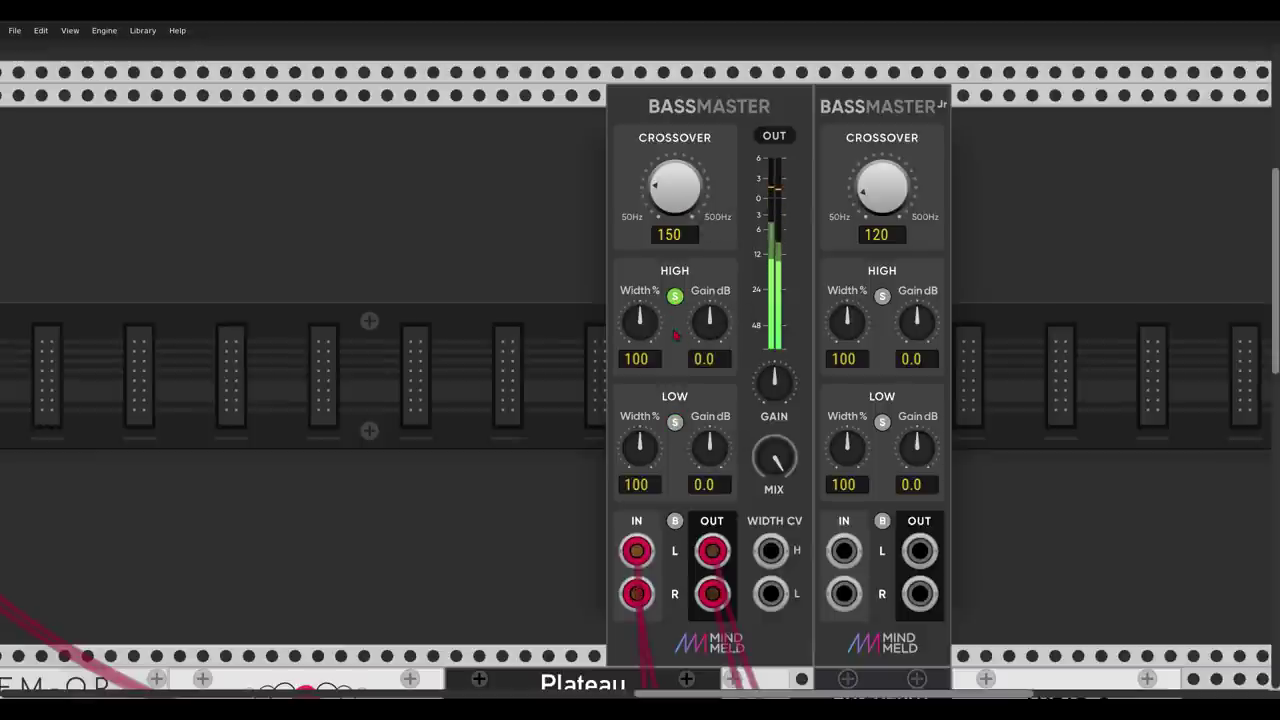
drag(709, 321, 641, 255)
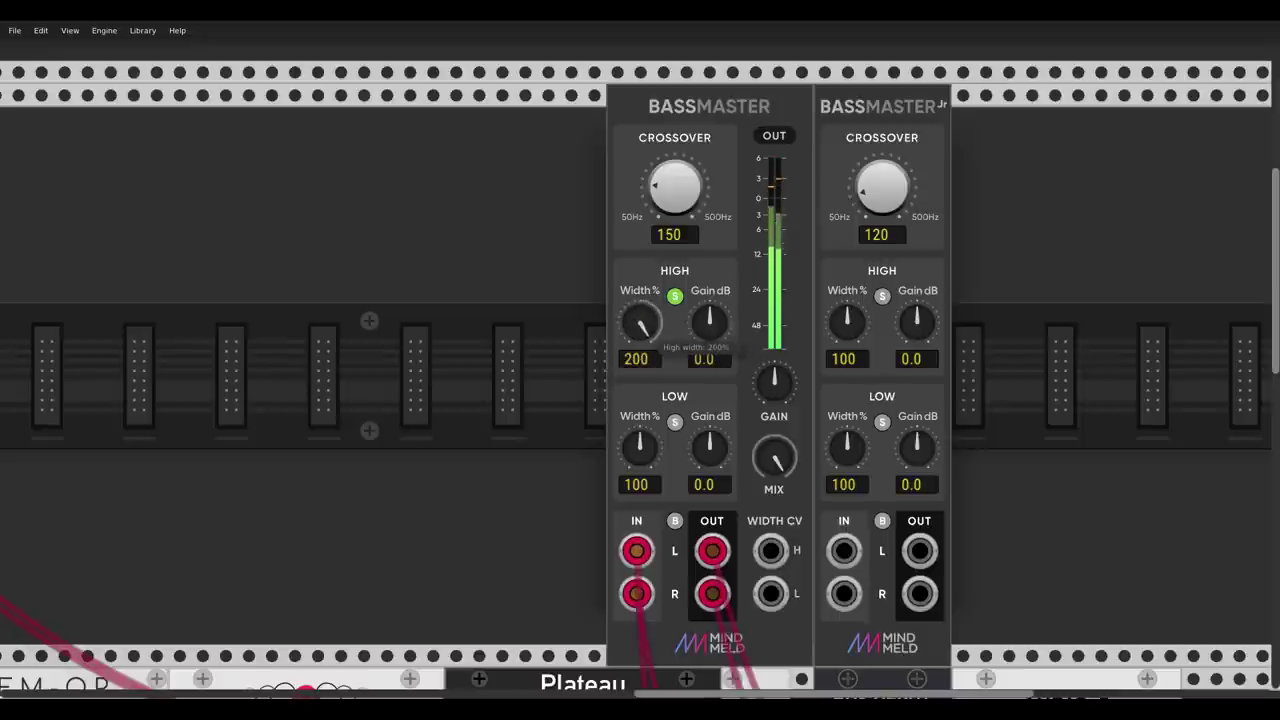
click(676, 297)
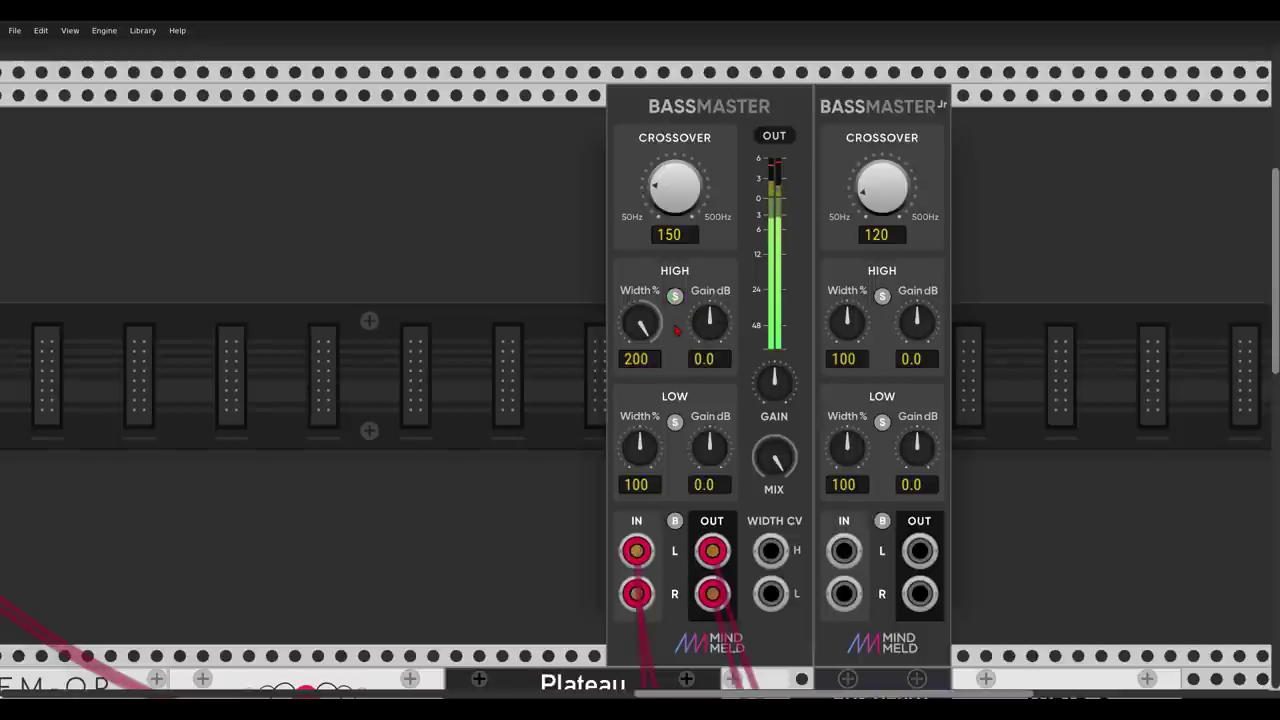
click(674, 422)
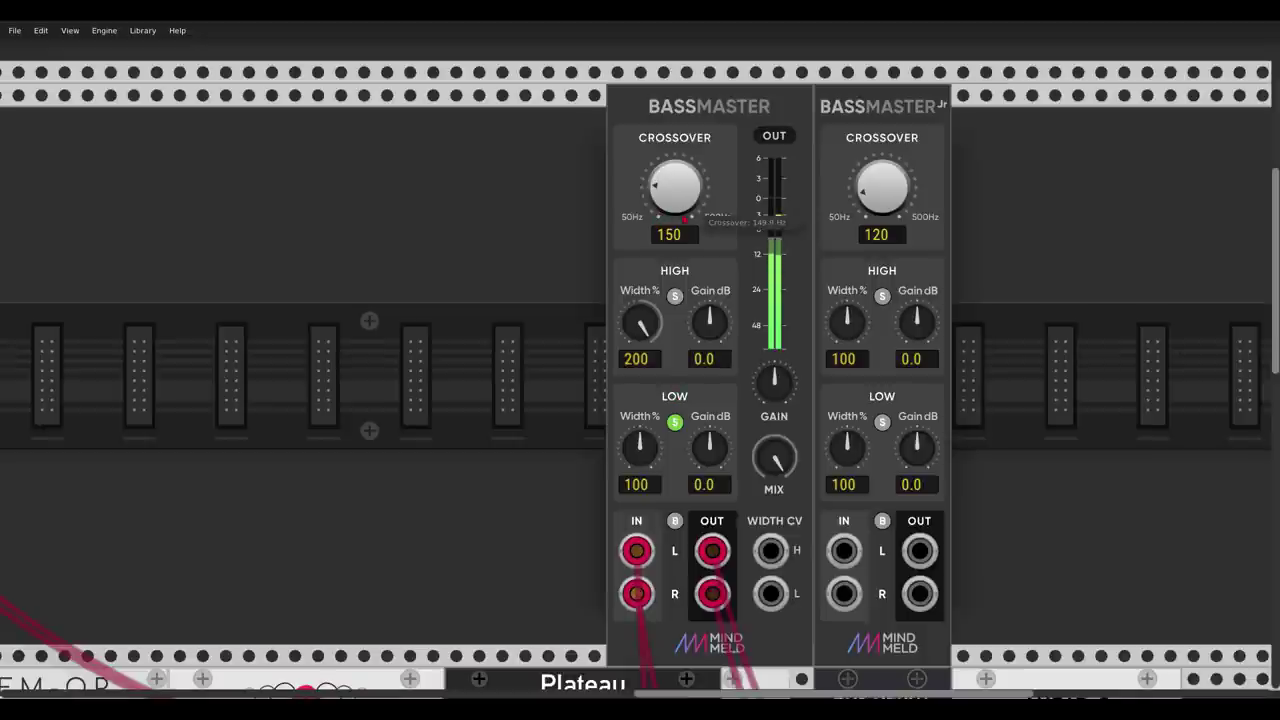
drag(640, 447, 640, 495)
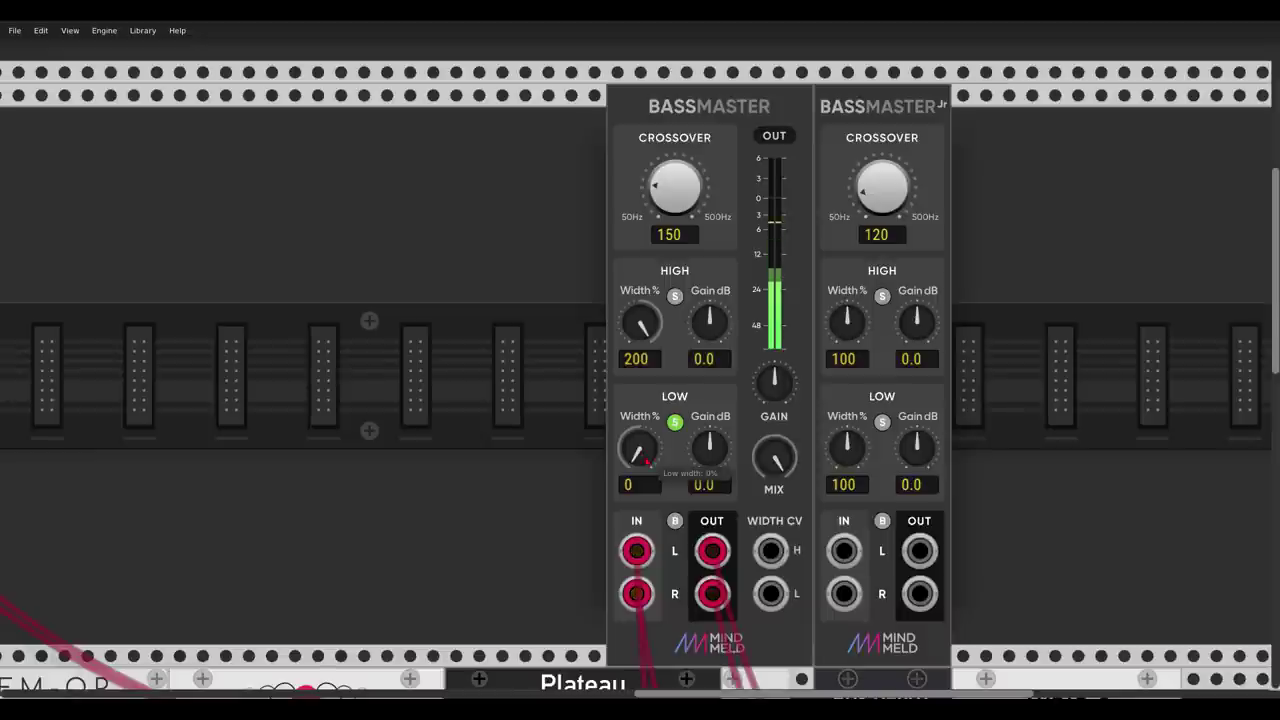
click(675, 424)
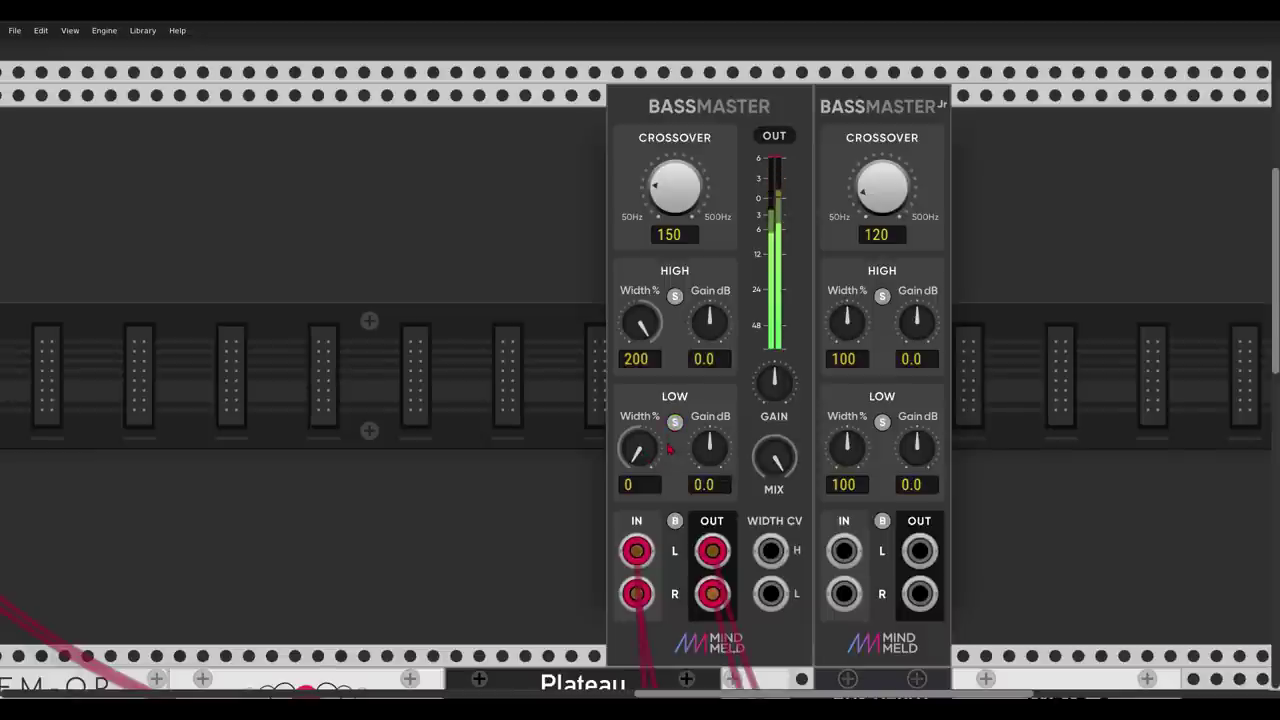
Switch the Bassmaster's bypass on and back off to compare the sound, and try its High and Low gain controls
click(675, 527)
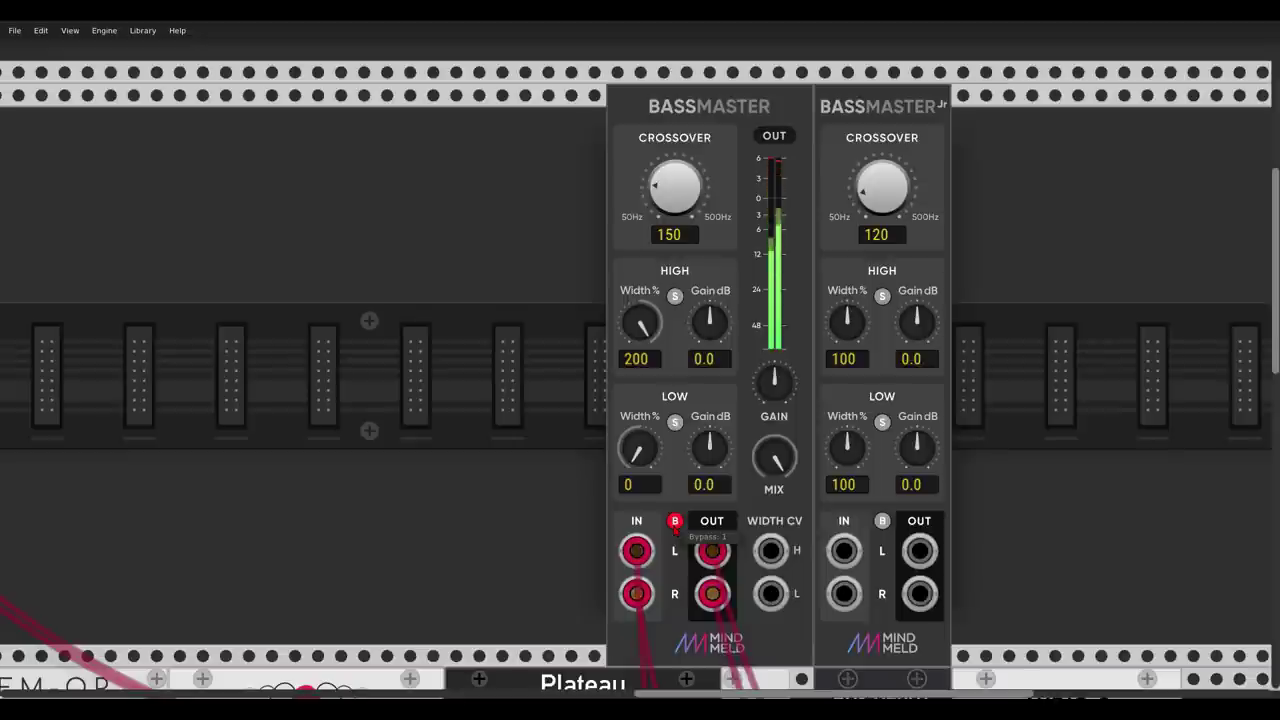
click(675, 525)
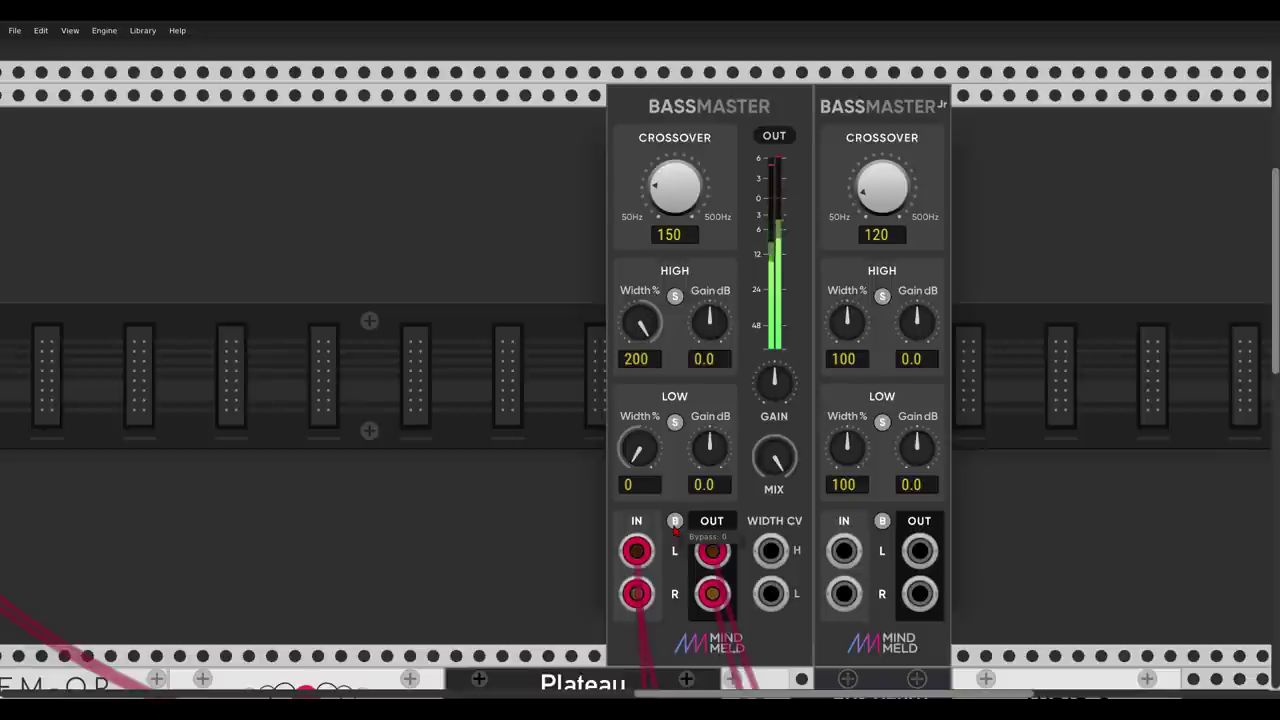
mouse_move(711, 333)
mouse_move(711, 333)
mouse_down()
mouse_move(711, 395)
mouse_move(711, 340)
mouse_up()
mouse_move(710, 422)
mouse_down()
mouse_move(710, 474)
mouse_move(710, 402)
mouse_move(710, 421)
mouse_up()
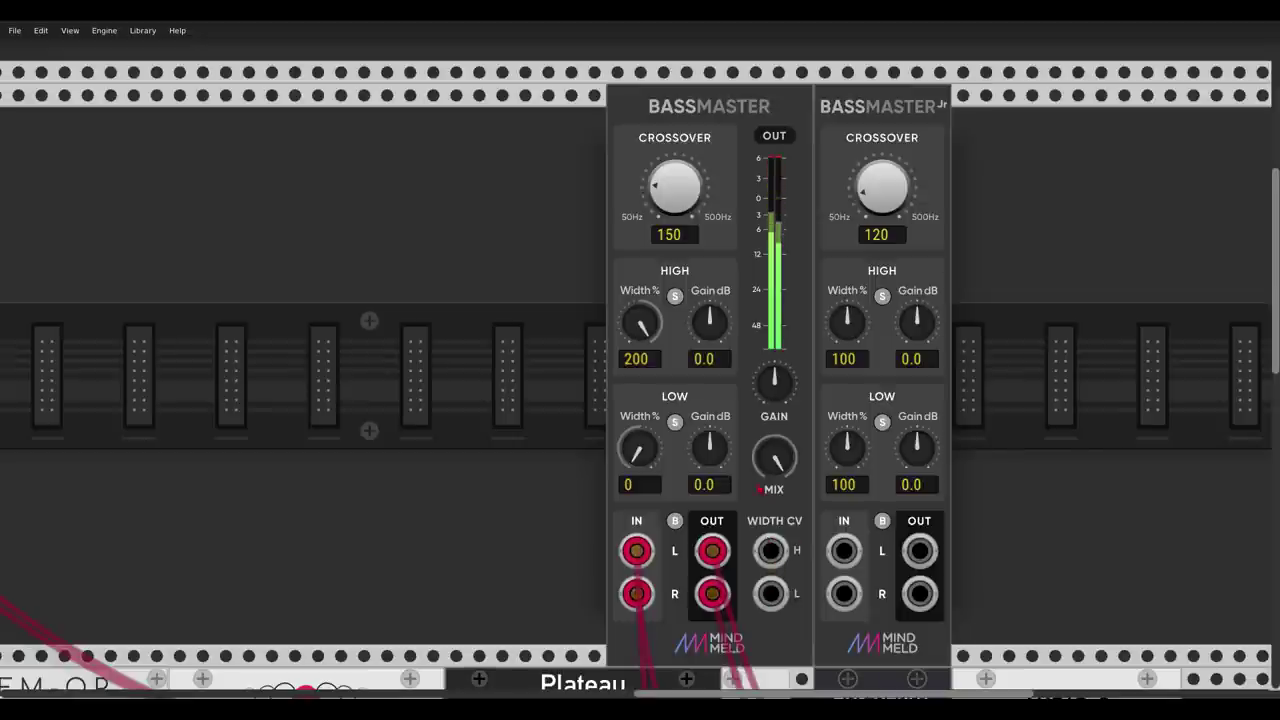
Adjust the Bassmaster's crossover to 261 Hz, soloing the Low band temporarily to hear the change
drag(692, 212, 692, 171)
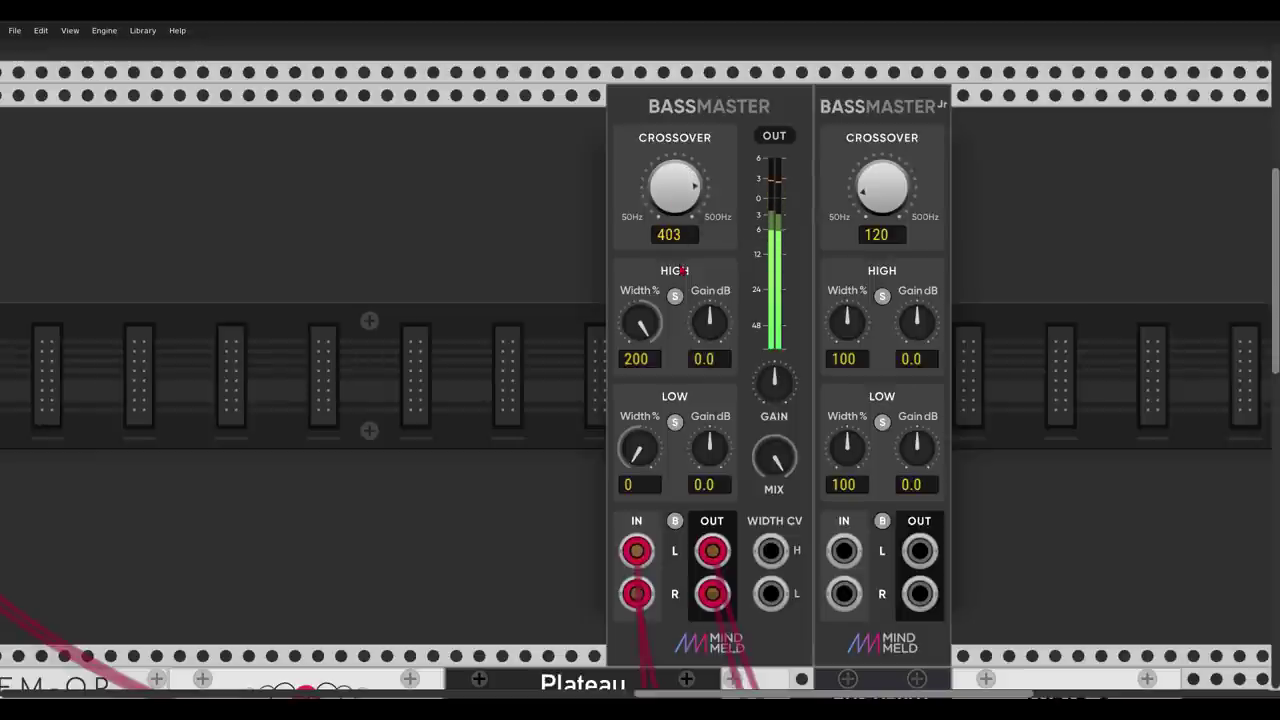
click(675, 423)
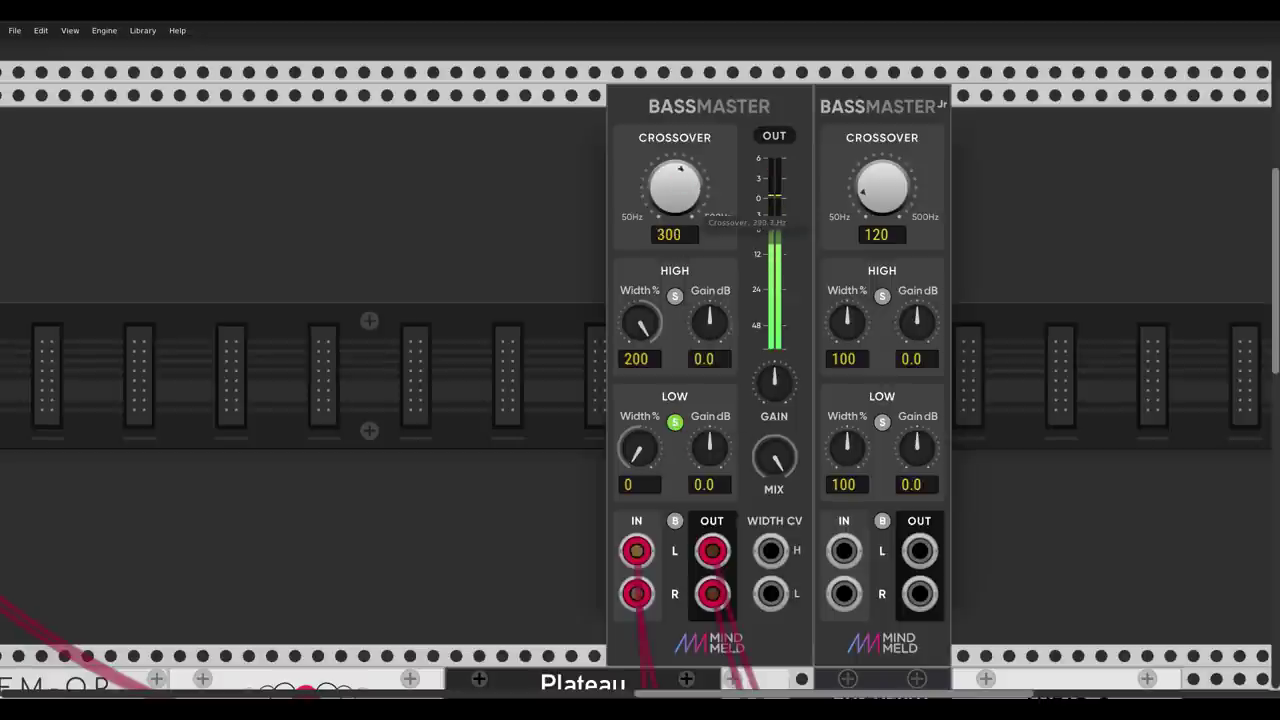
click(675, 423)
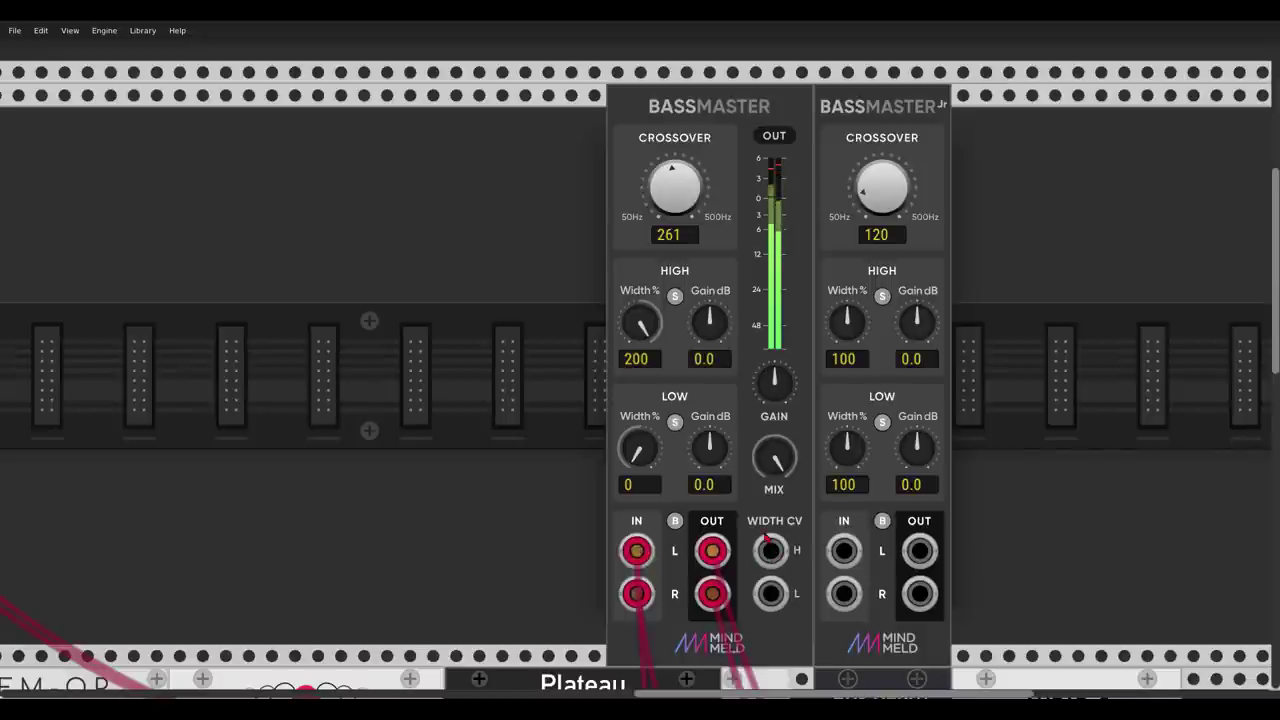
scroll(677, 450, down, 5)
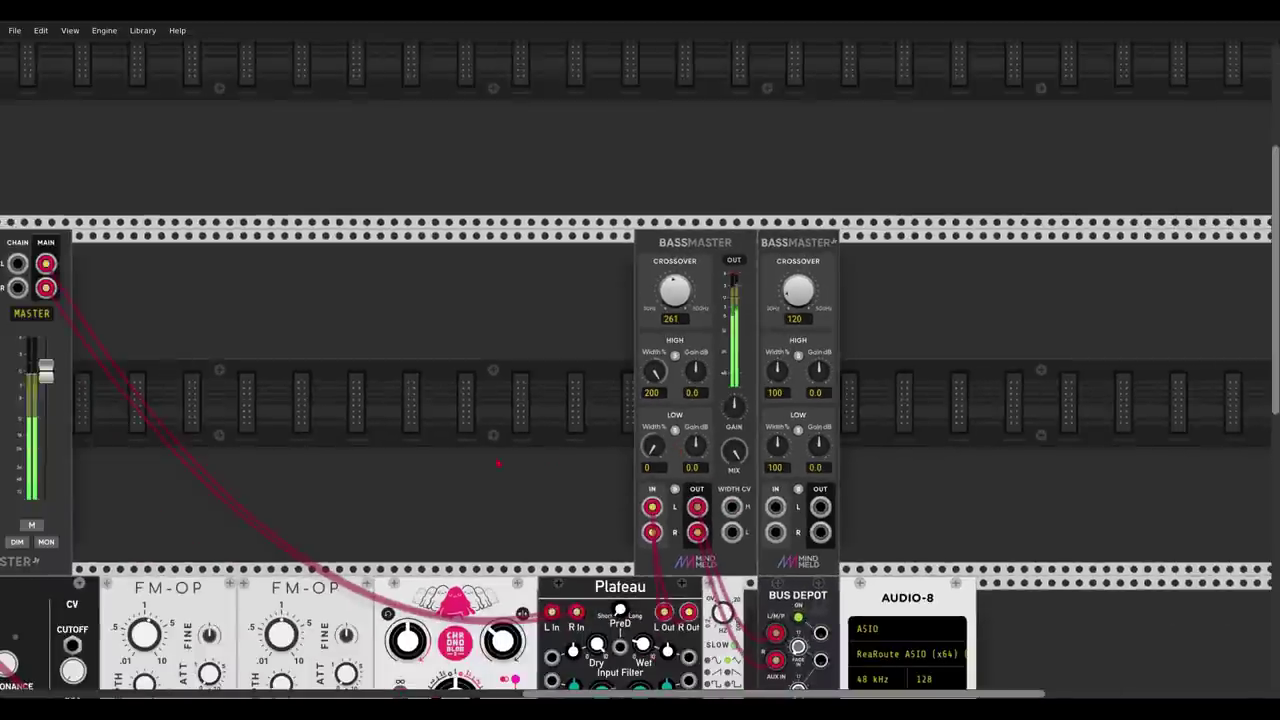
scroll(716, 374, up, 3)
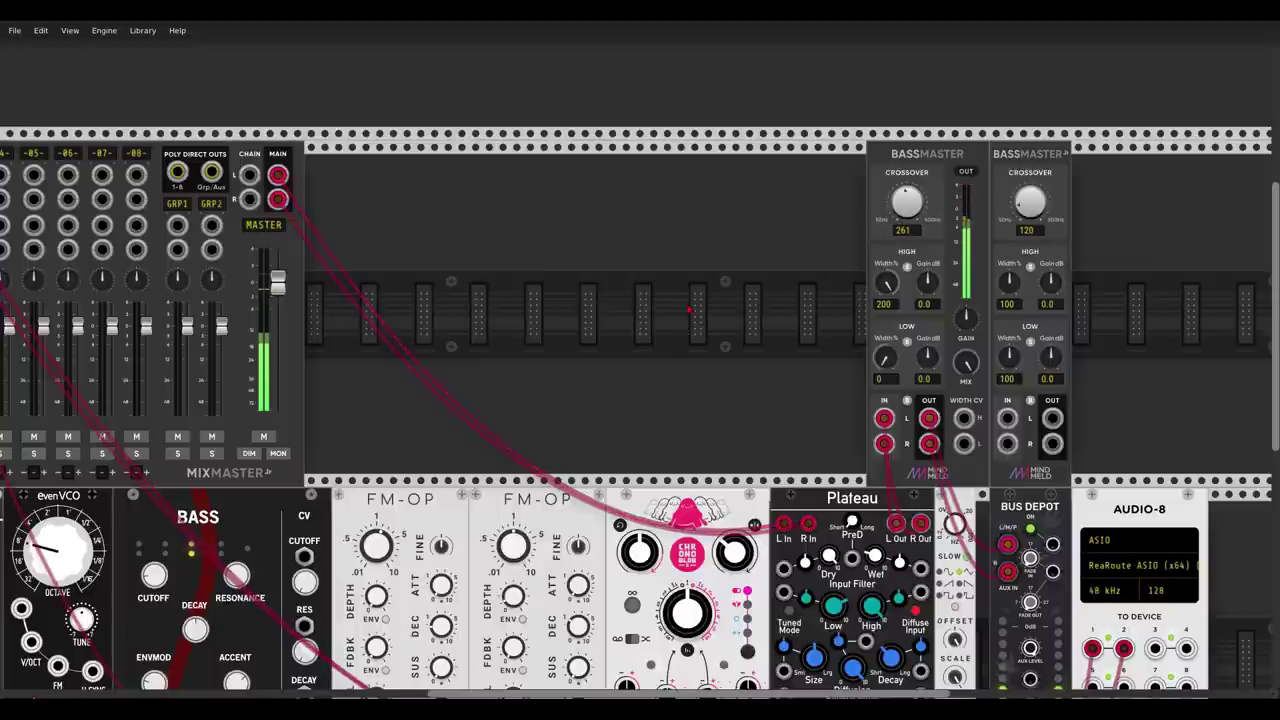
scroll(497, 309, down, 2)
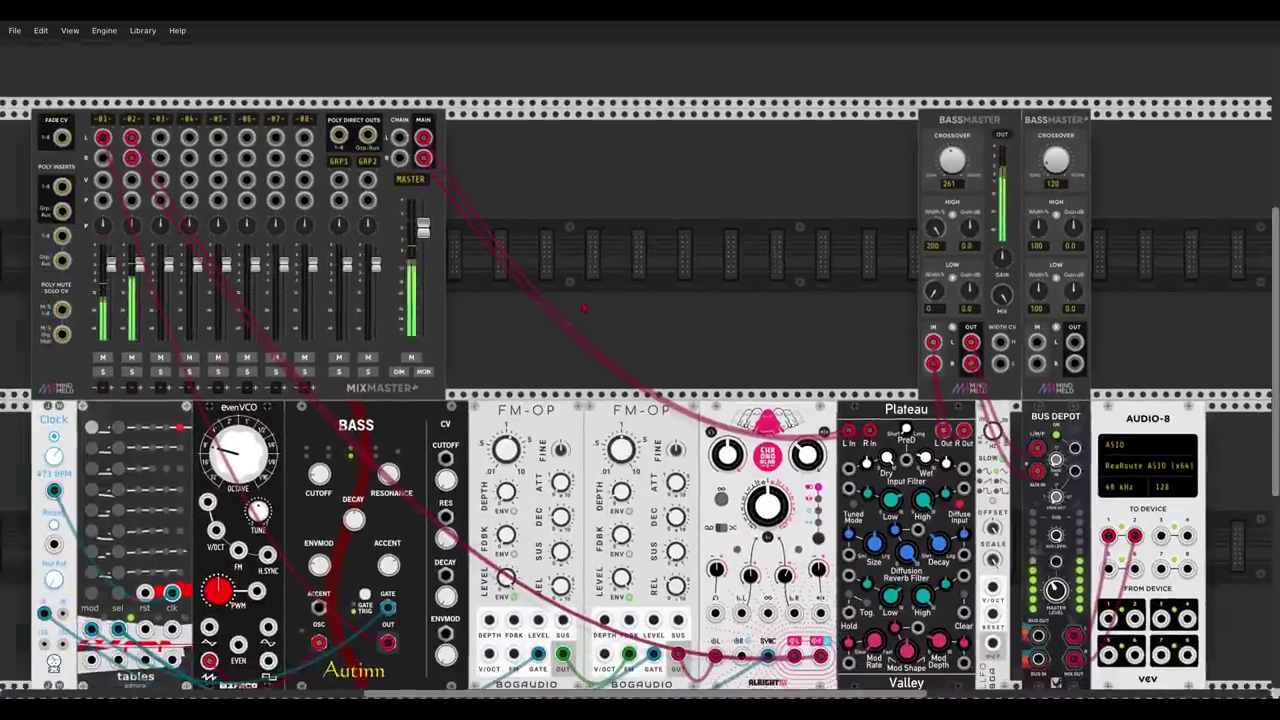
scroll(583, 308, down, 2)
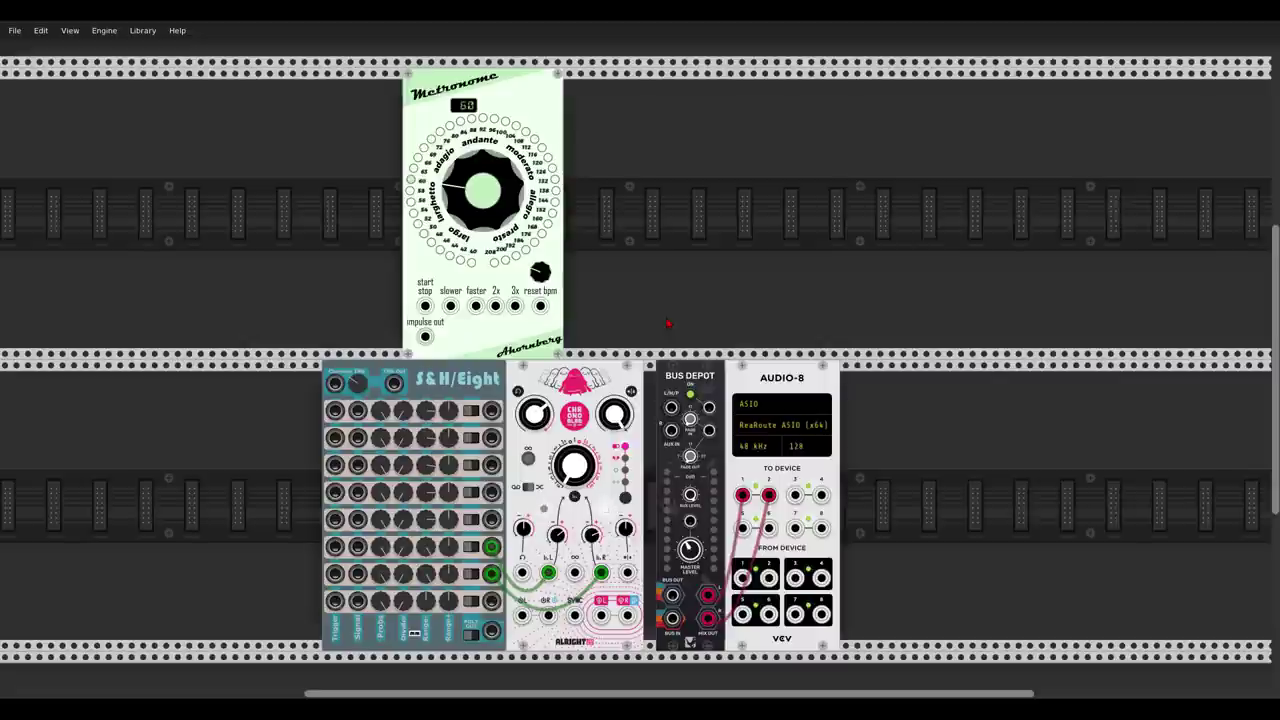
Connect the Metronome's impulse output to the Bus Depot's L/M/P input
scroll(668, 323, up, 3)
drag(601, 288, 765, 305)
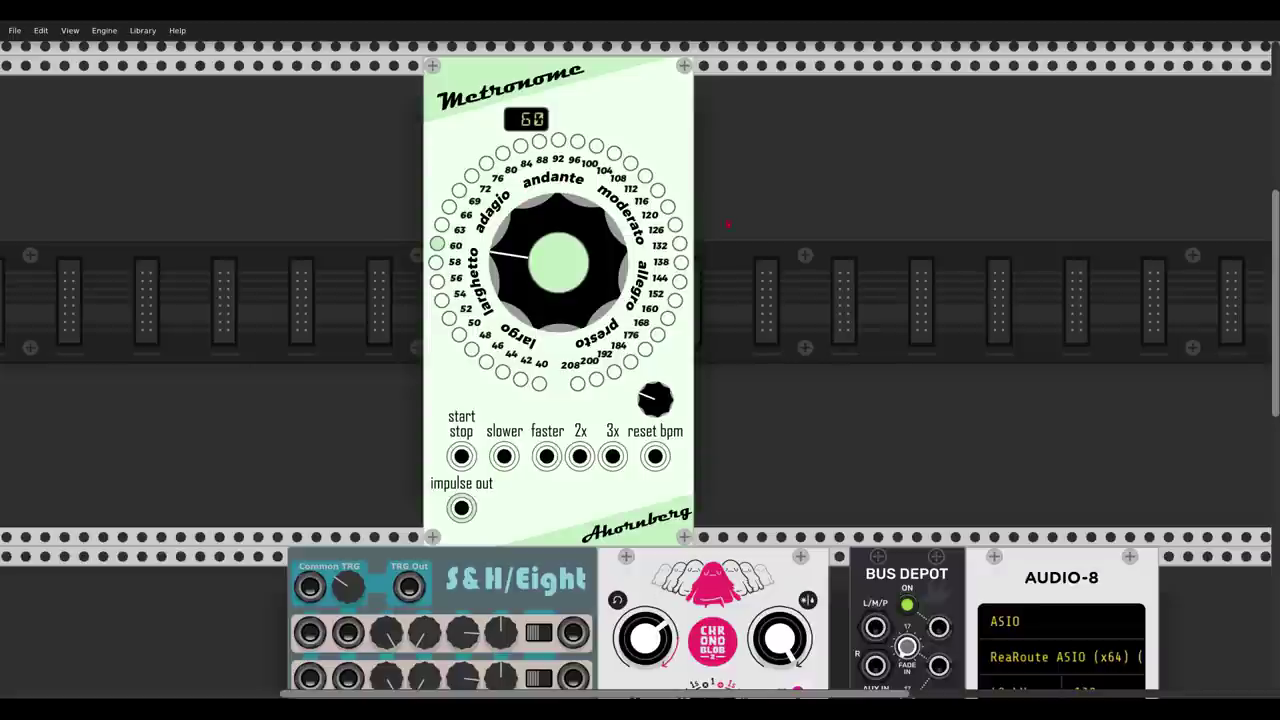
drag(461, 508, 875, 627)
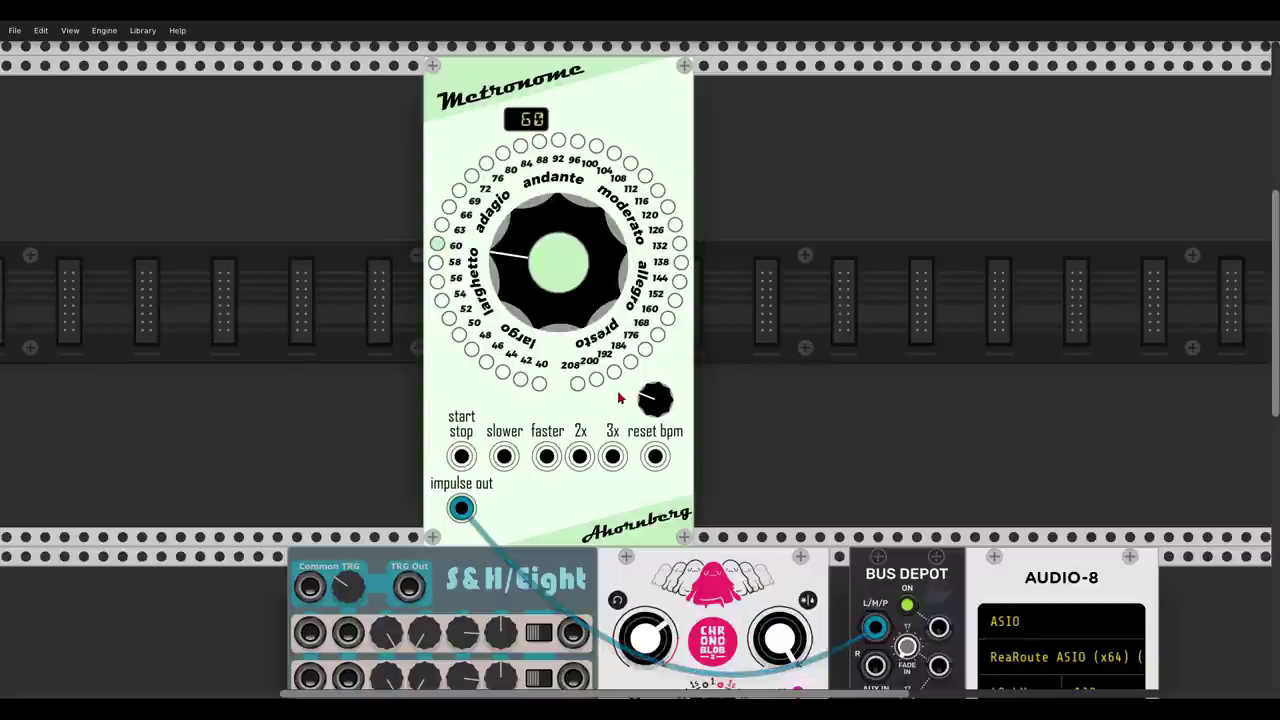
Start the Metronome and set its tempo to 144 BPM, leaving the reset tempo at 60
click(566, 277)
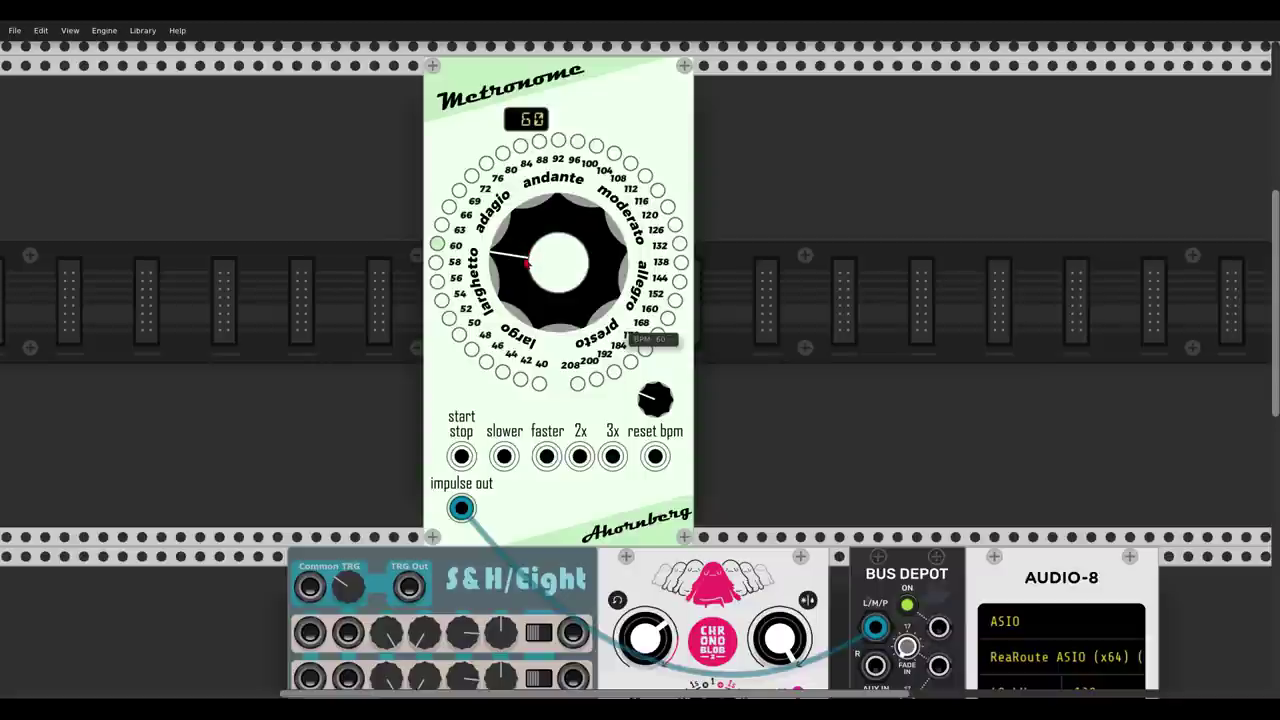
drag(516, 266, 516, 178)
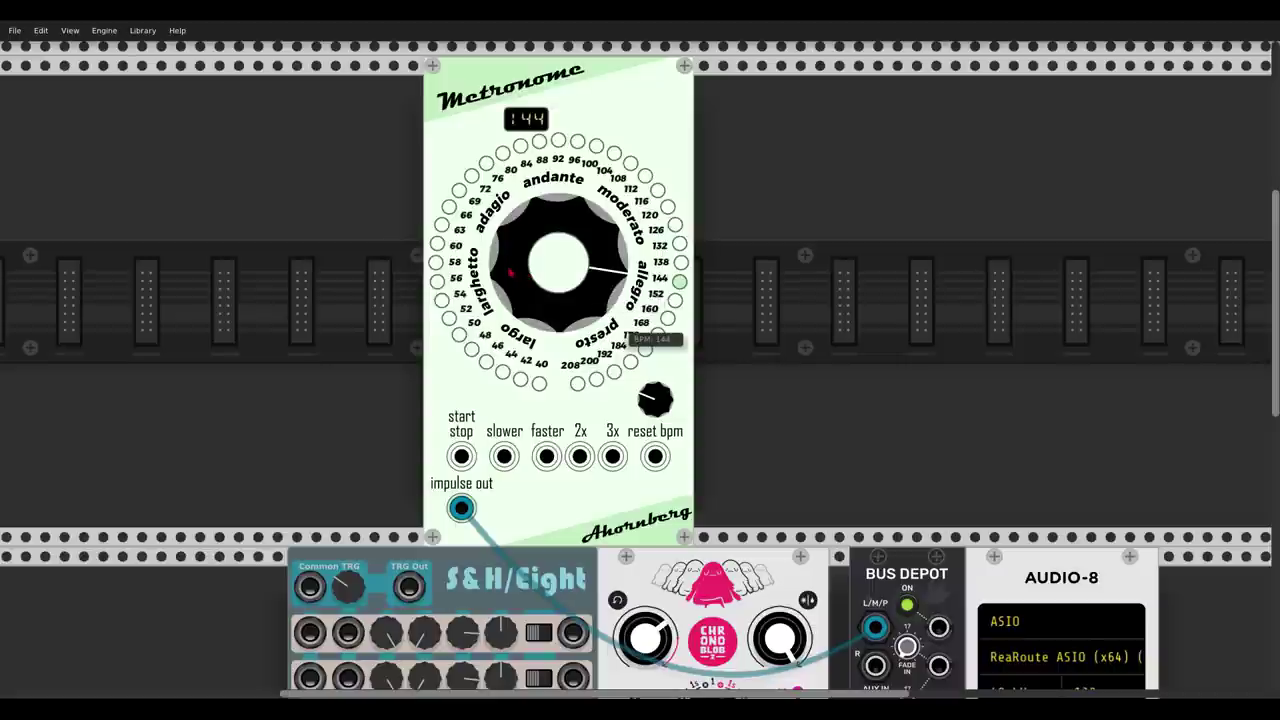
click(462, 457)
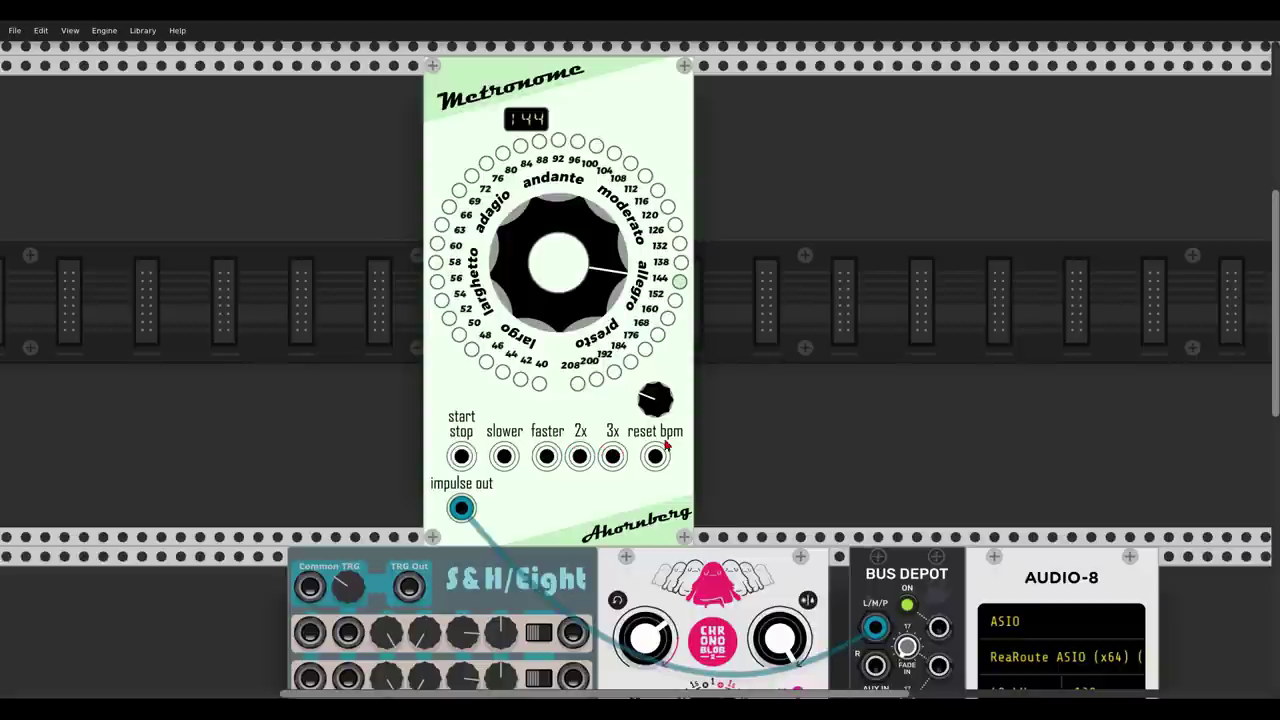
mouse_move(652, 410)
mouse_move(652, 410)
mouse_down()
mouse_move(652, 398)
mouse_move(652, 410)
mouse_up()
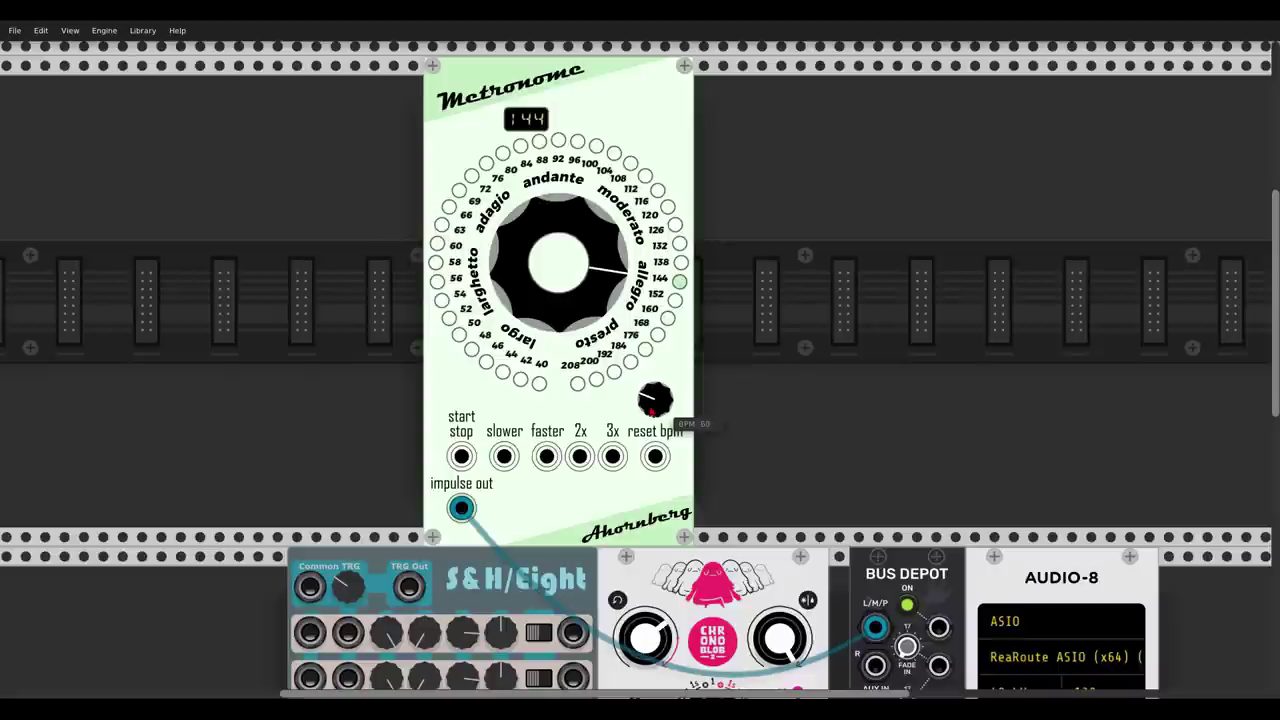
Remove the cable between the Metronome's impulse output and the Bus Depot
scroll(652, 410, down, 6)
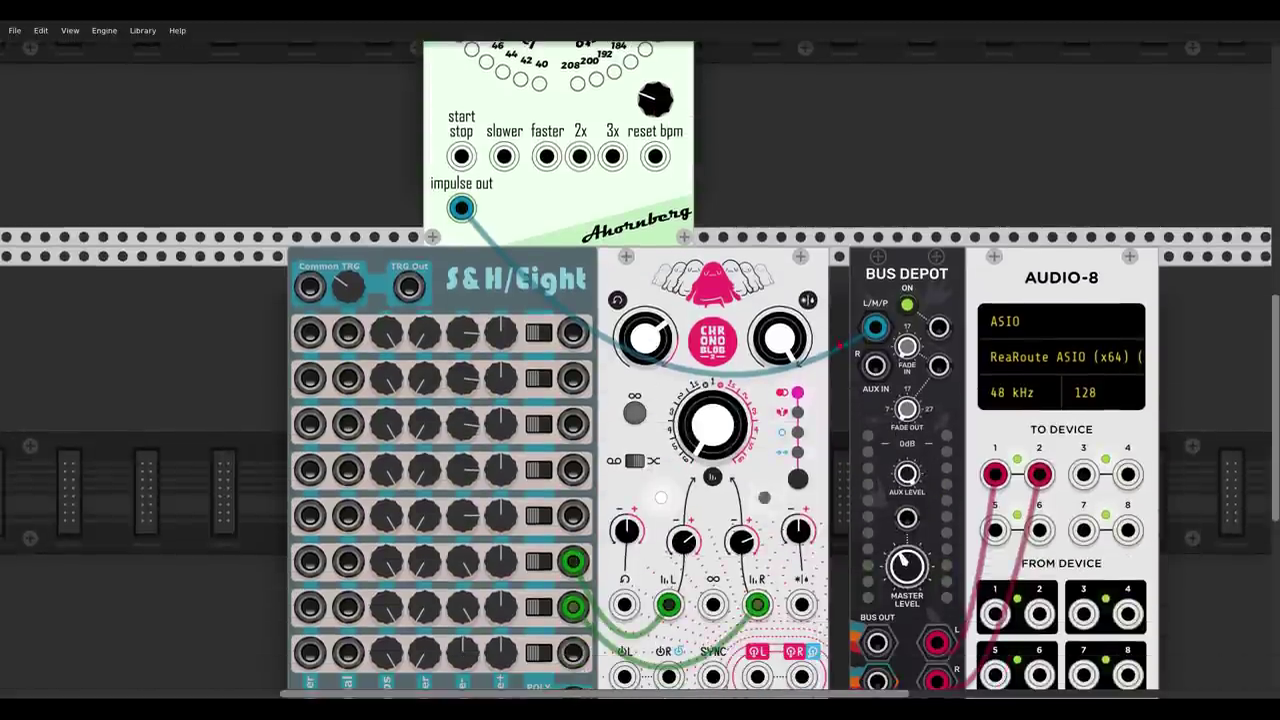
drag(875, 327, 713, 307)
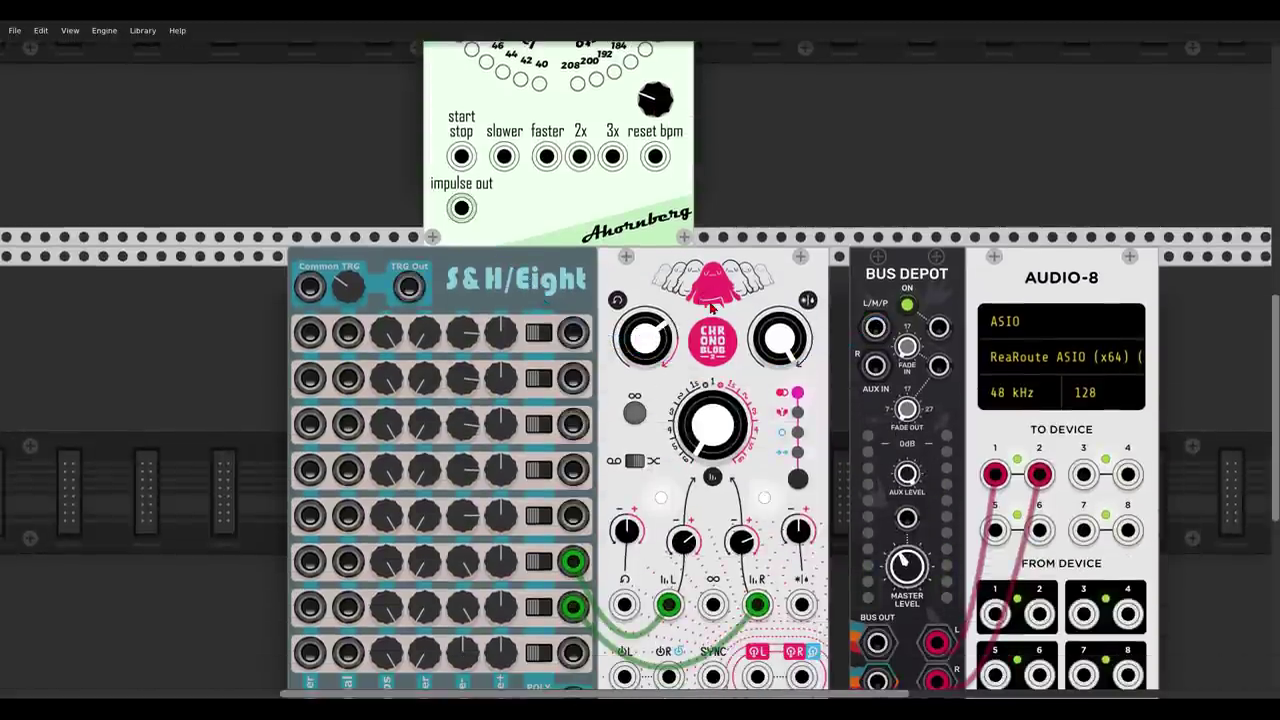
Connect the Metronome's impulse output to Chronoblob 2's left input and Chronoblob 2's stereo outputs to the Bus Depot's L/M/P and R inputs
scroll(713, 307, down, 1)
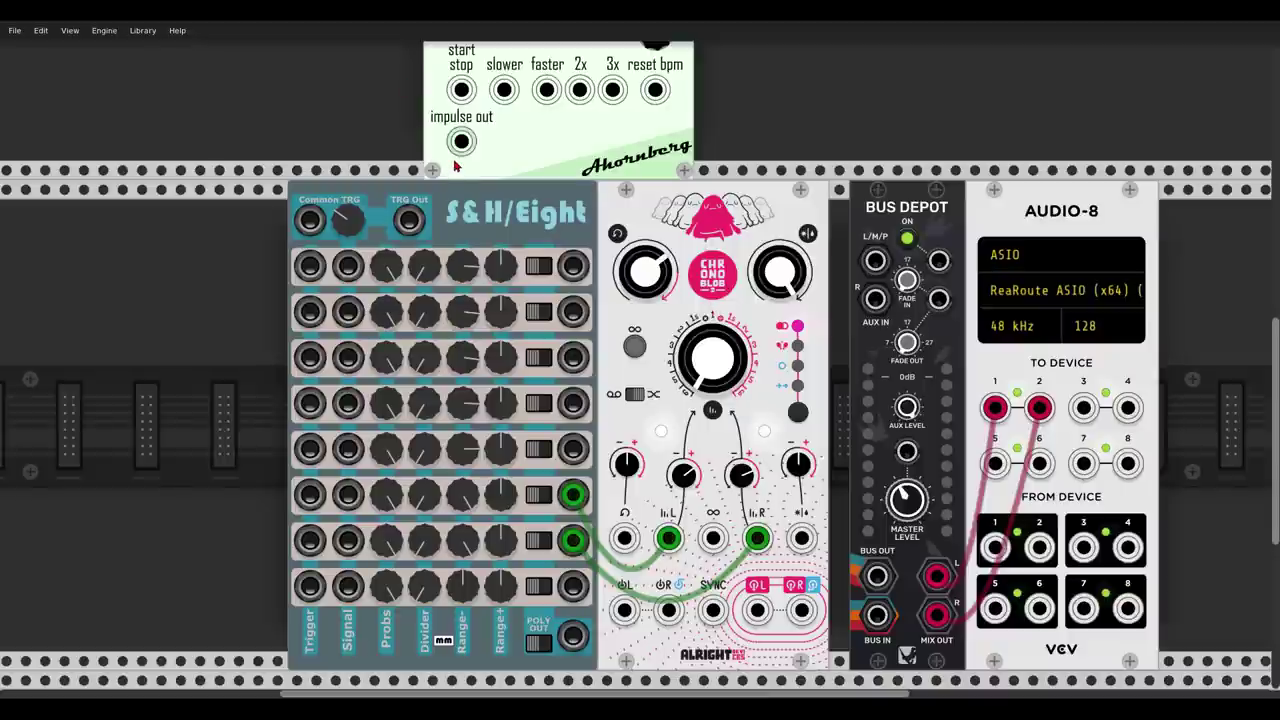
drag(461, 141, 624, 610)
drag(757, 610, 797, 622)
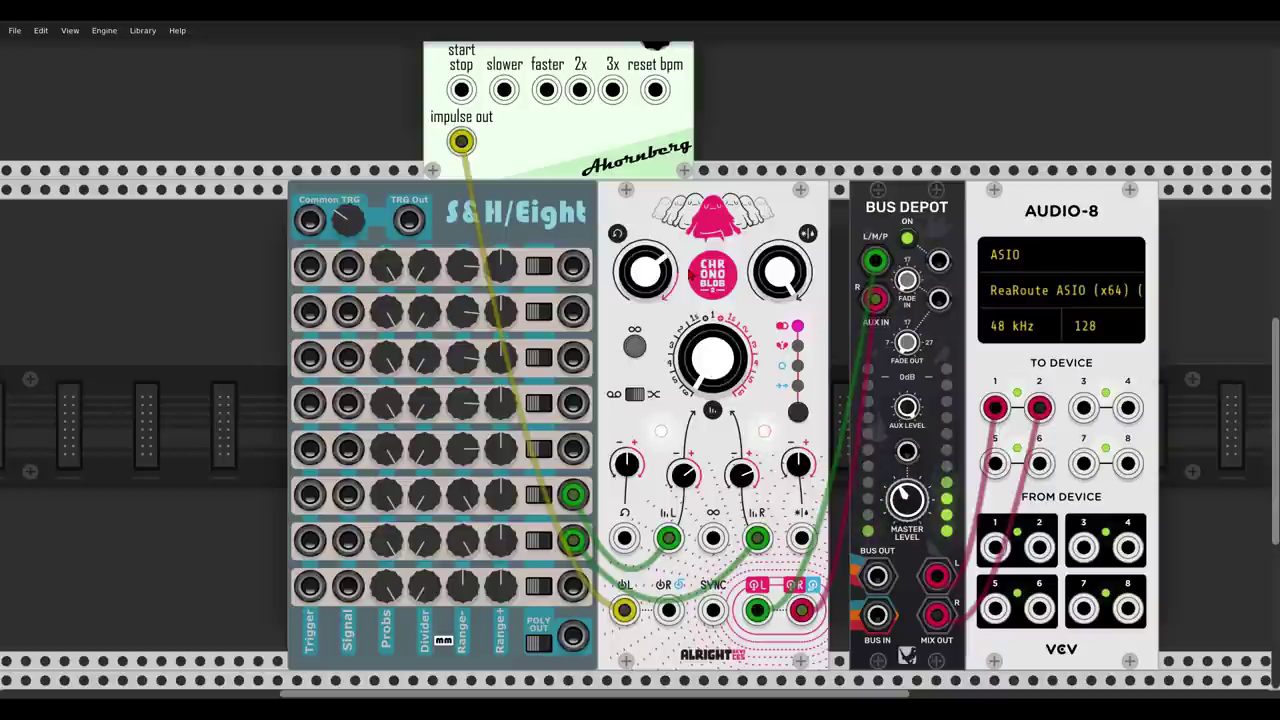
Patch the top five S&H/Eight outputs, in order, to the Metronome's start/stop, slower, faster, 2x and 3x inputs
scroll(668, 290, up, 3)
drag(461, 256, 572, 432)
drag(504, 256, 574, 480)
drag(546, 256, 572, 524)
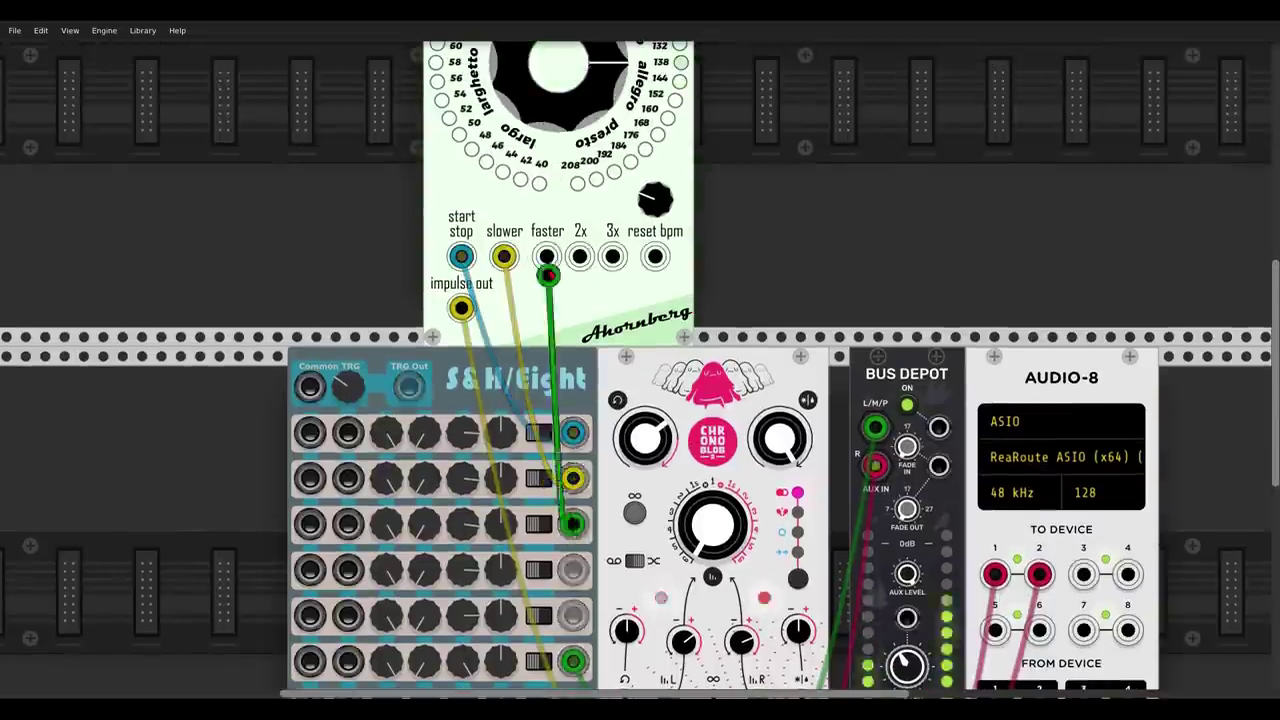
drag(580, 256, 572, 615)
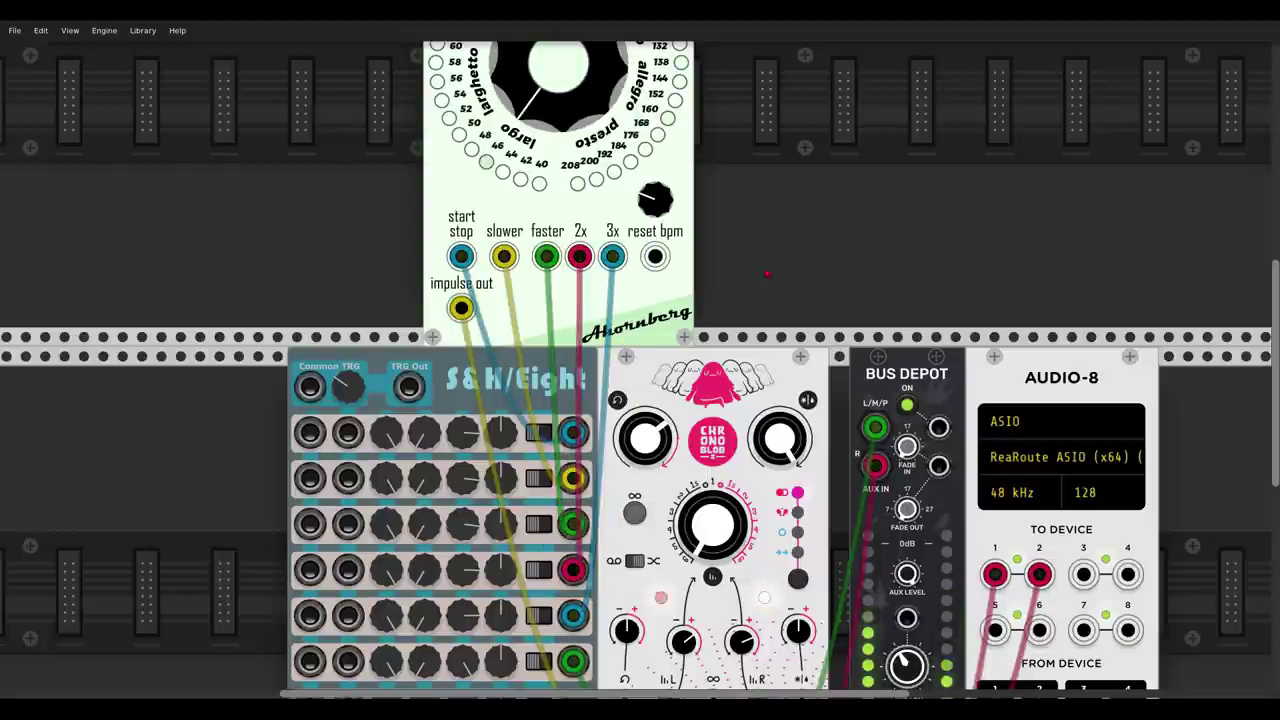
scroll(790, 276, down, 5)
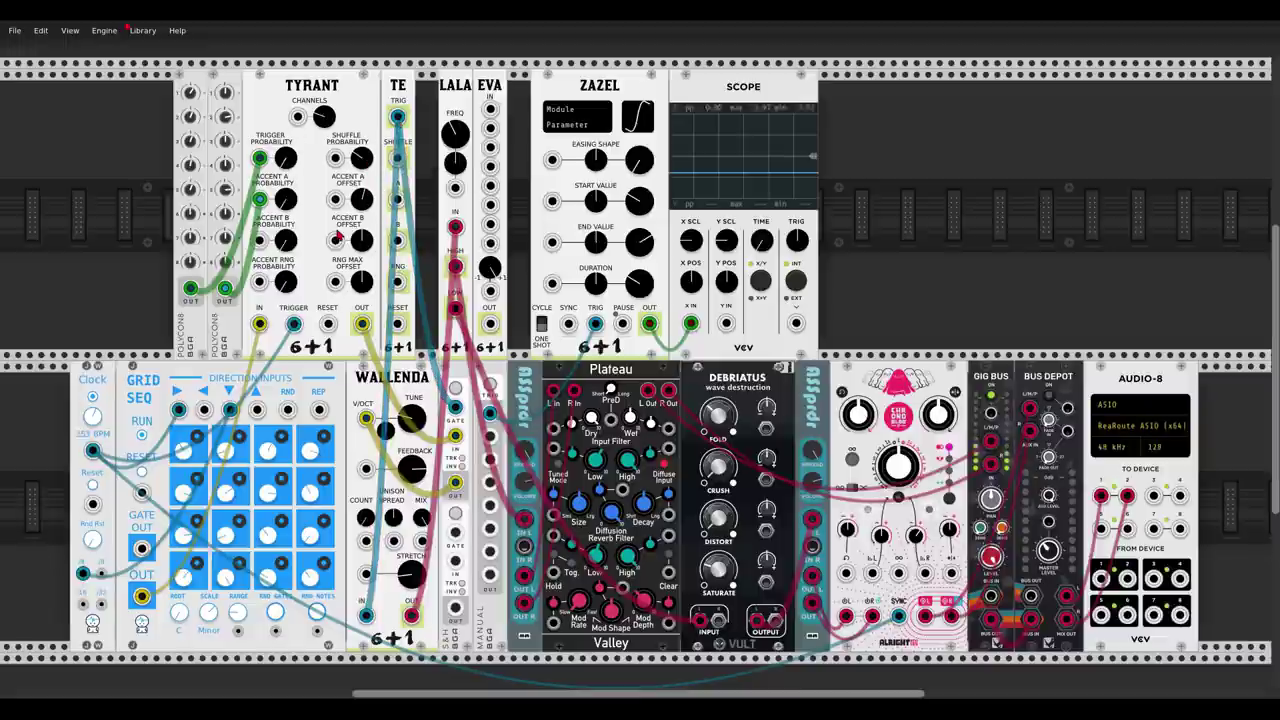
Lower LALA's crossover frequency to about 93 Hz and shift the EVA module slightly towards ZAZEL
drag(397, 117, 456, 407)
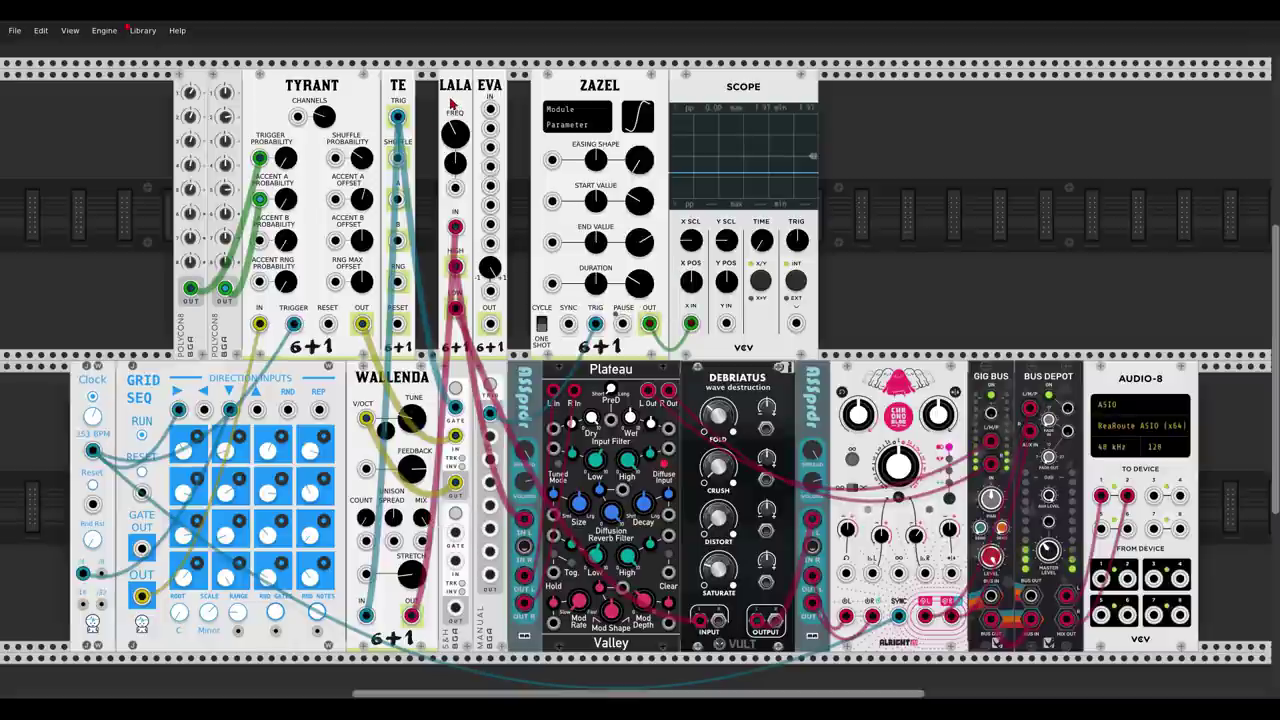
mouse_move(455, 133)
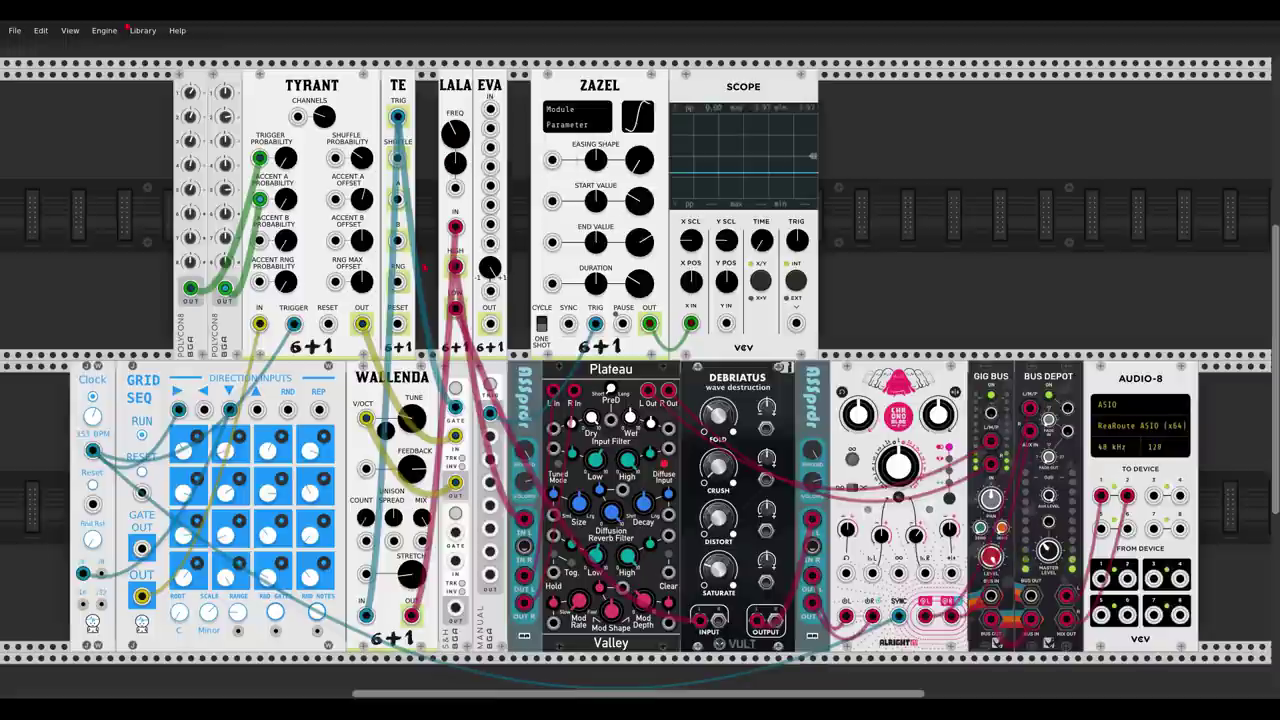
drag(455, 268, 523, 518)
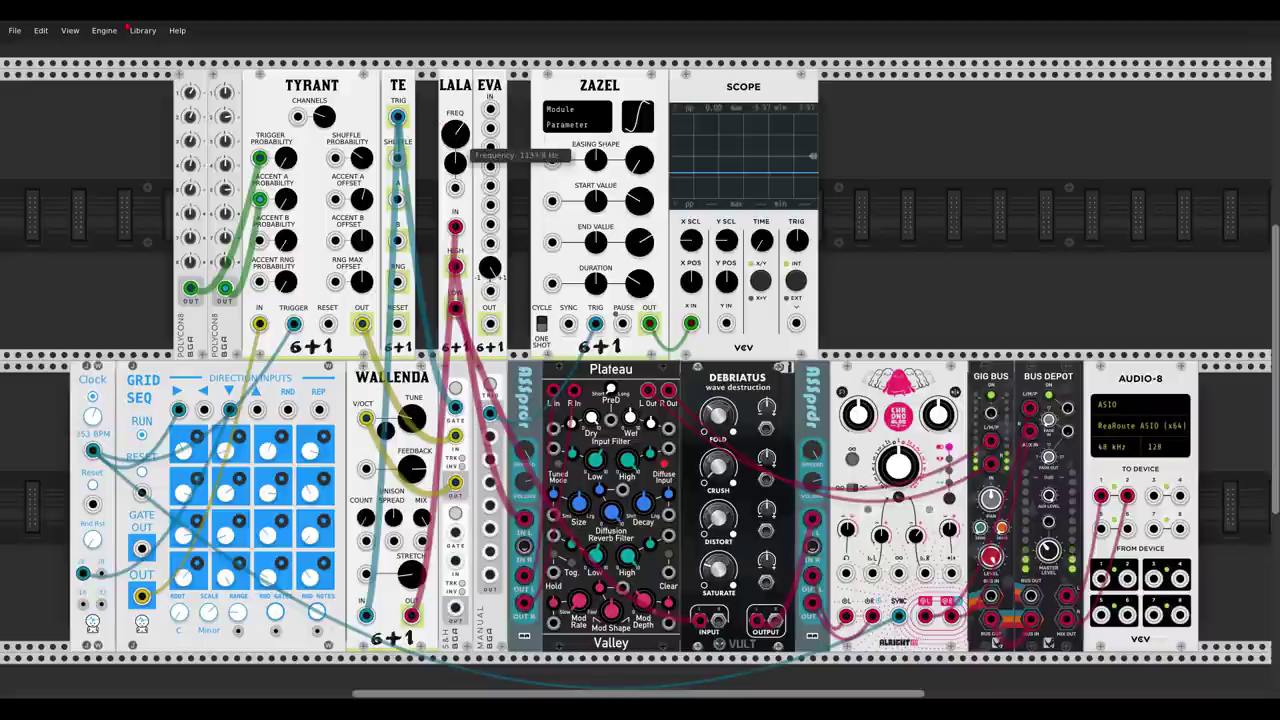
drag(455, 133, 455, 166)
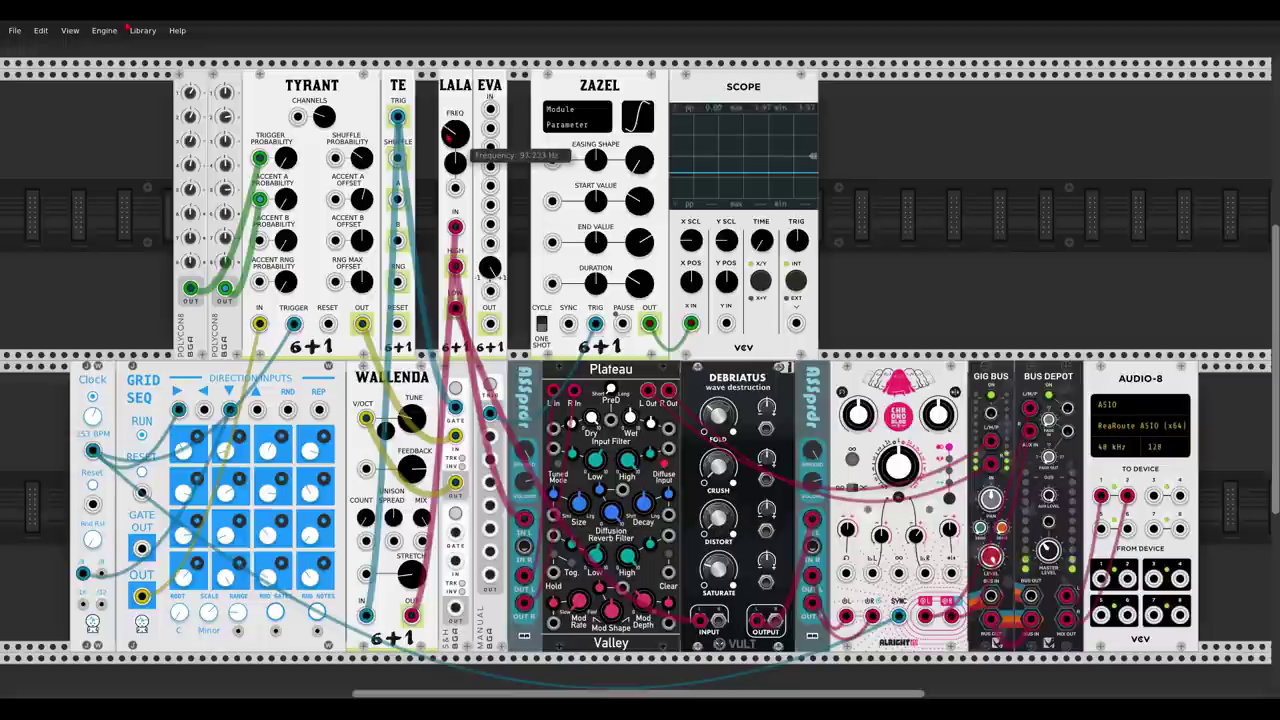
drag(489, 90, 500, 92)
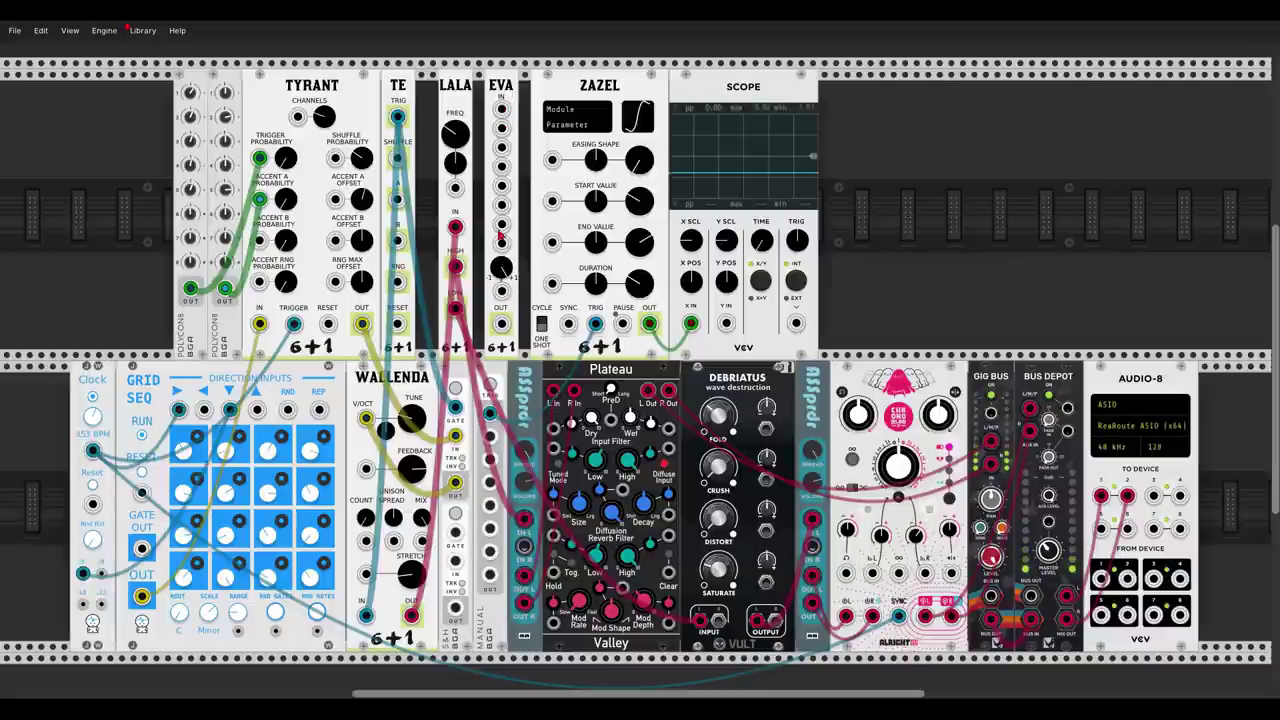
drag(503, 258, 509, 281)
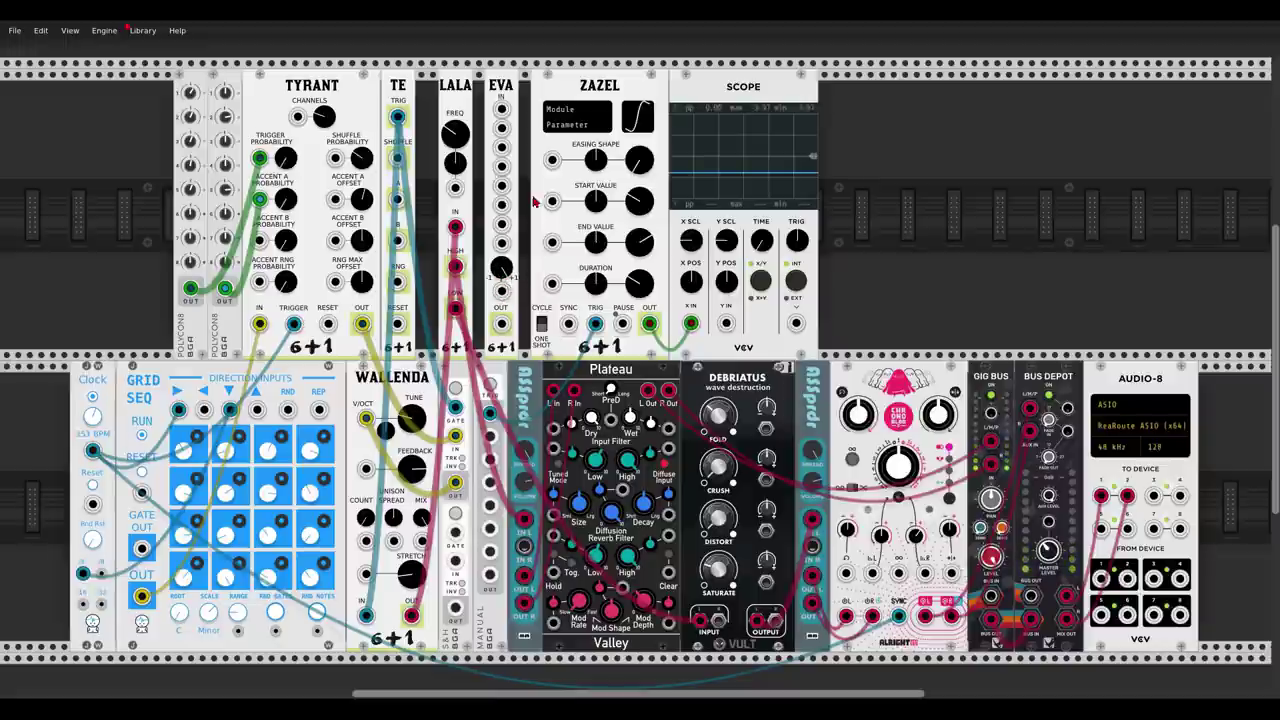
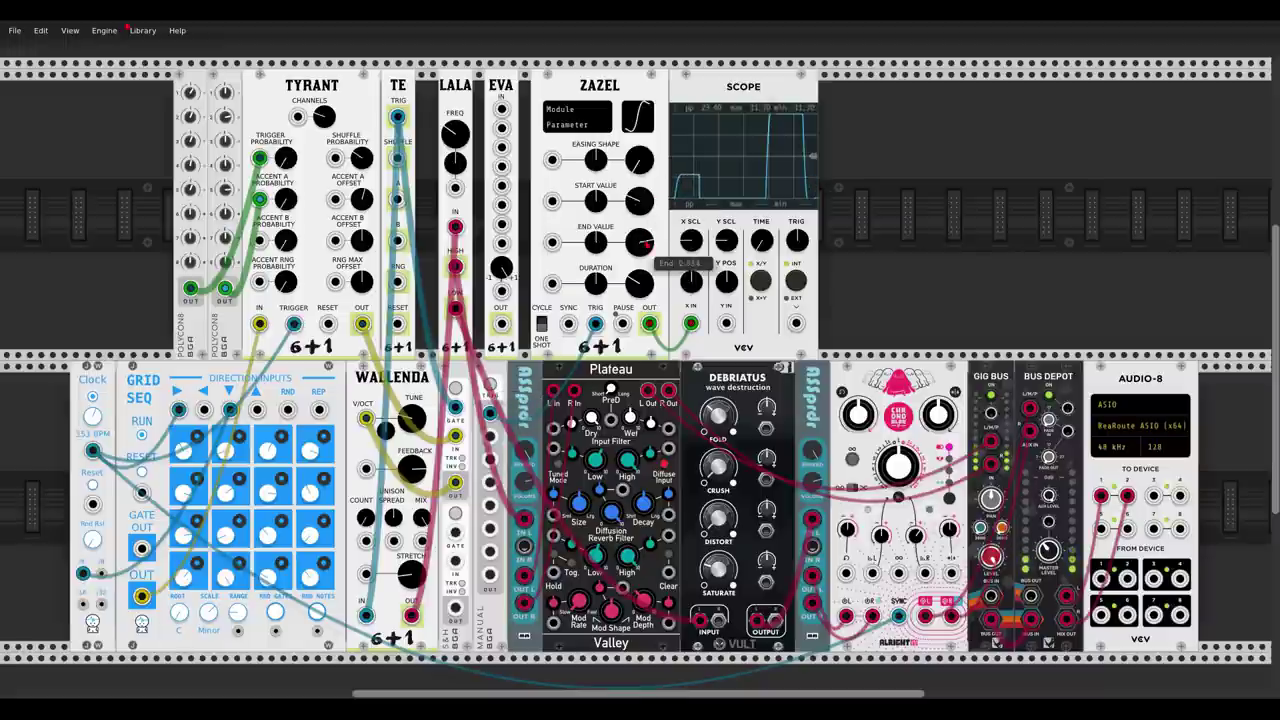
Change ZAZEL's easing shape to a stepped curve and fire it with the manual trigger
drag(640, 161, 640, 150)
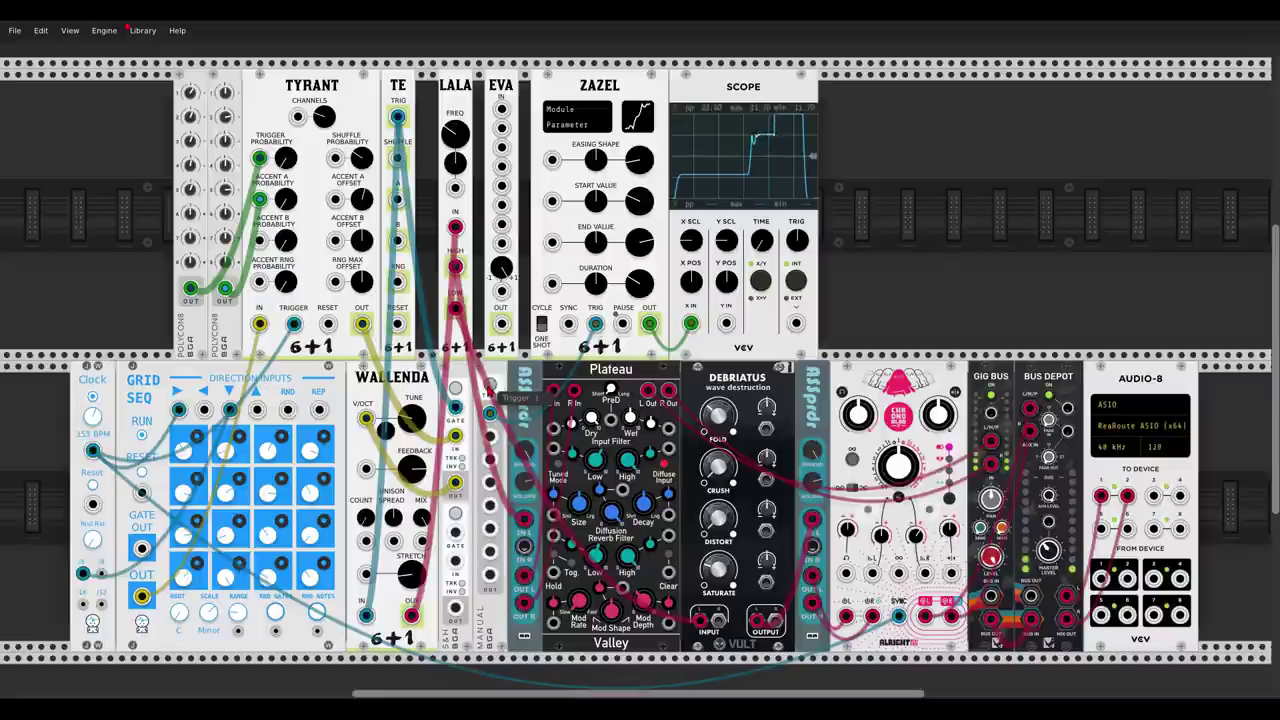
click(491, 386)
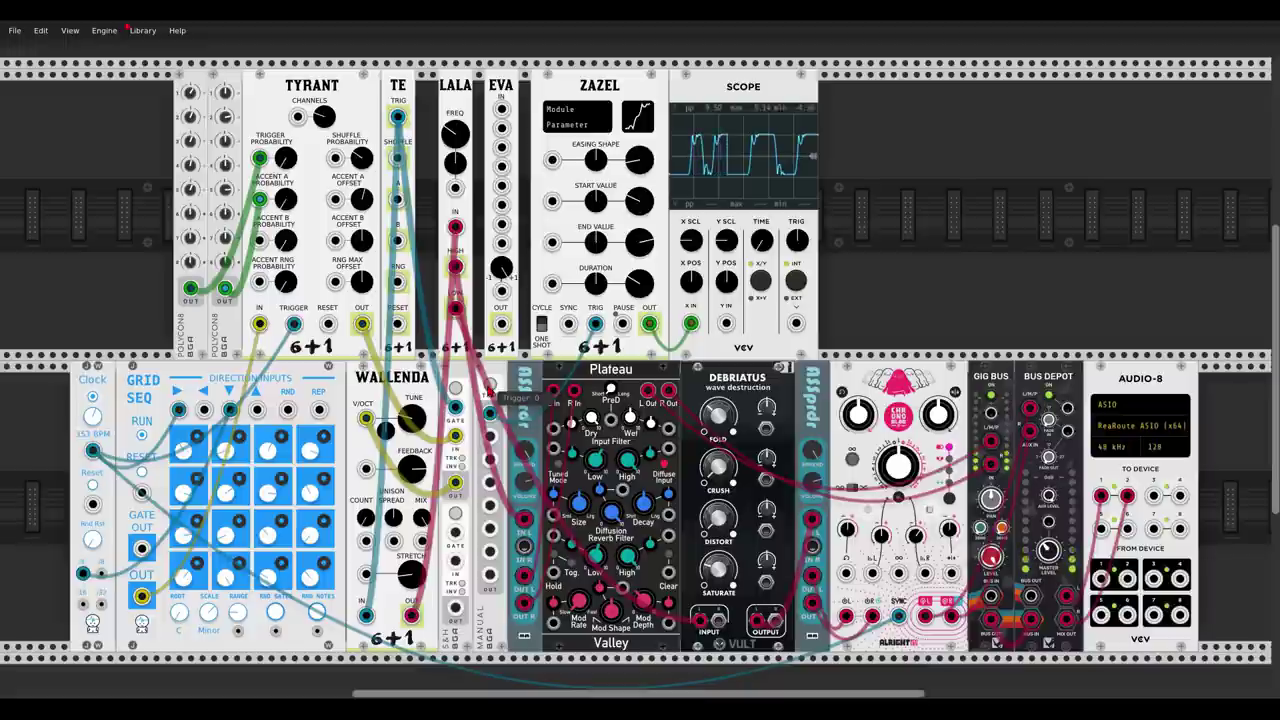
Set ZAZEL's duration multiplier to 10.0 and adjust its duration and easing shape
right_click(617, 89)
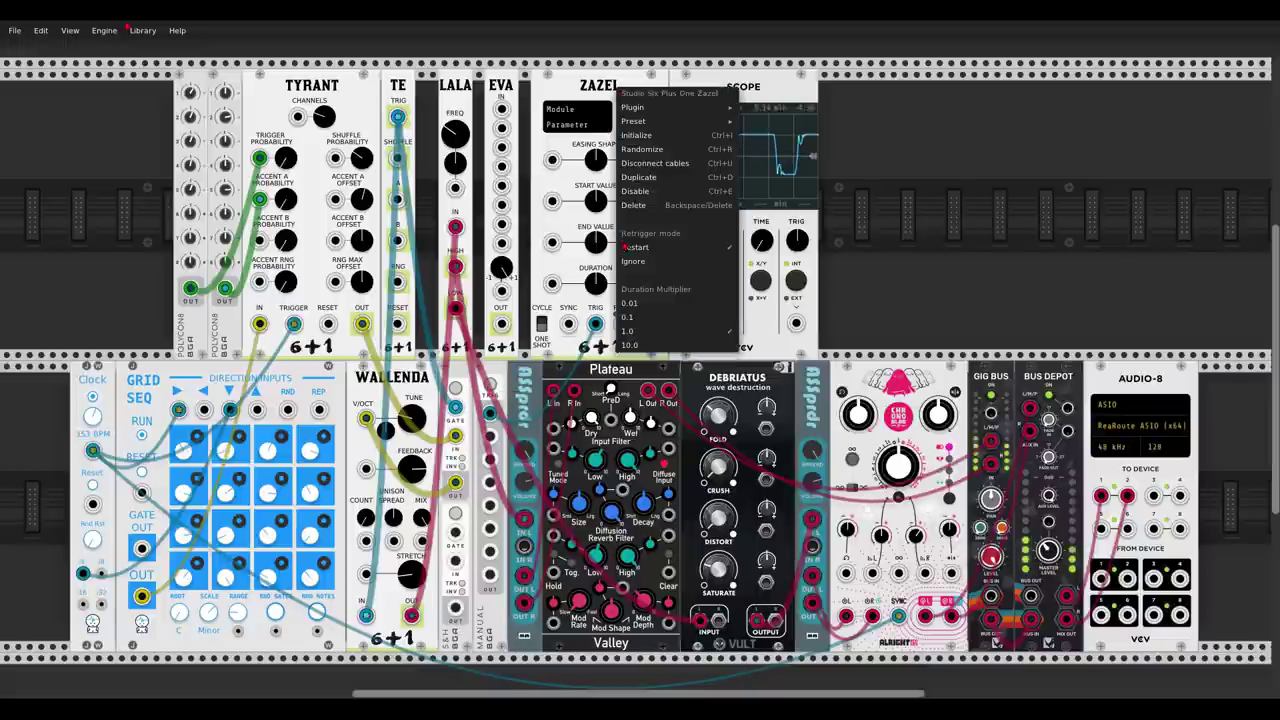
click(630, 345)
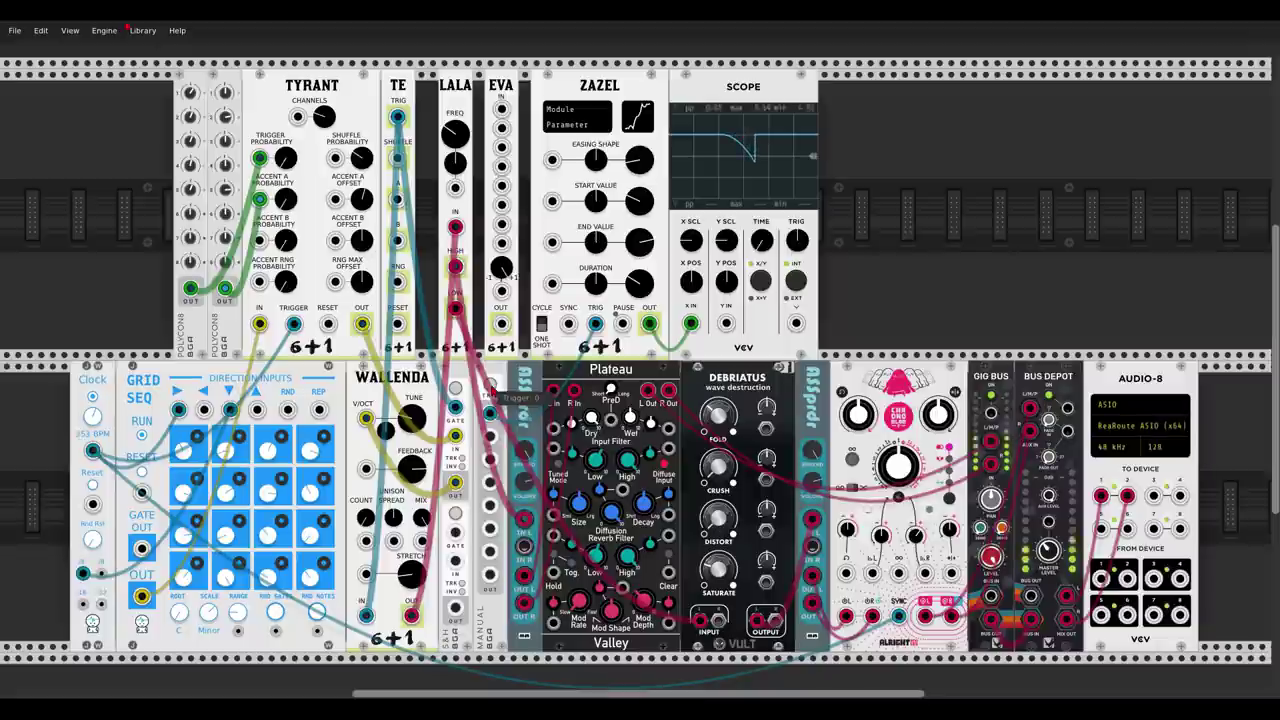
drag(640, 285, 645, 278)
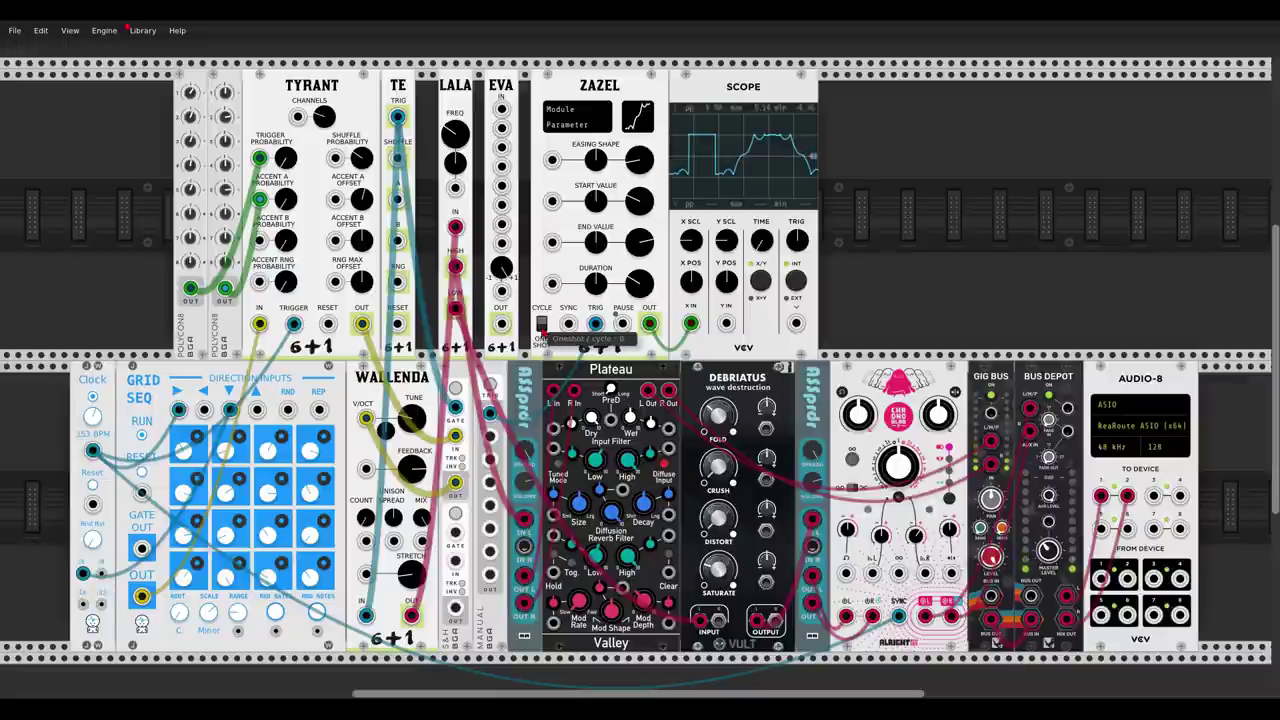
mouse_move(639, 158)
mouse_down()
mouse_move(639, 146)
mouse_move(645, 170)
mouse_up()
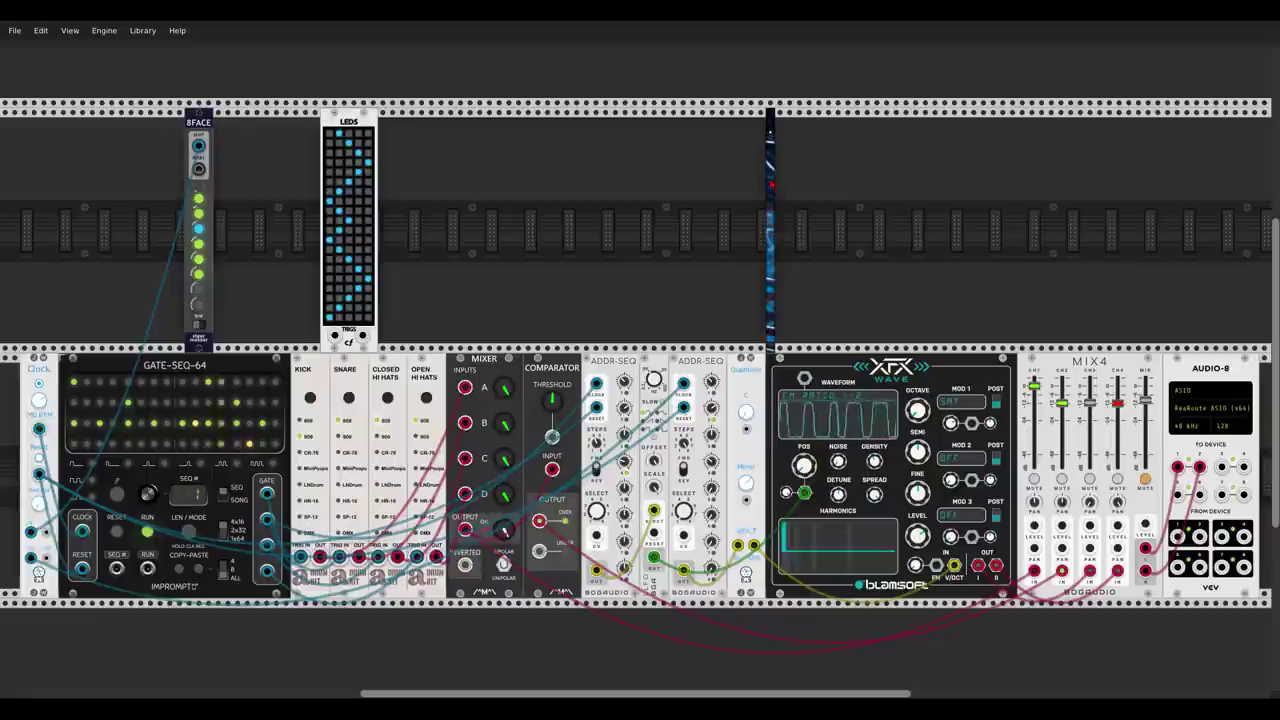
Check the Lights Off module's options and darken the rack so only lights and connected ports glow
right_click(771, 184)
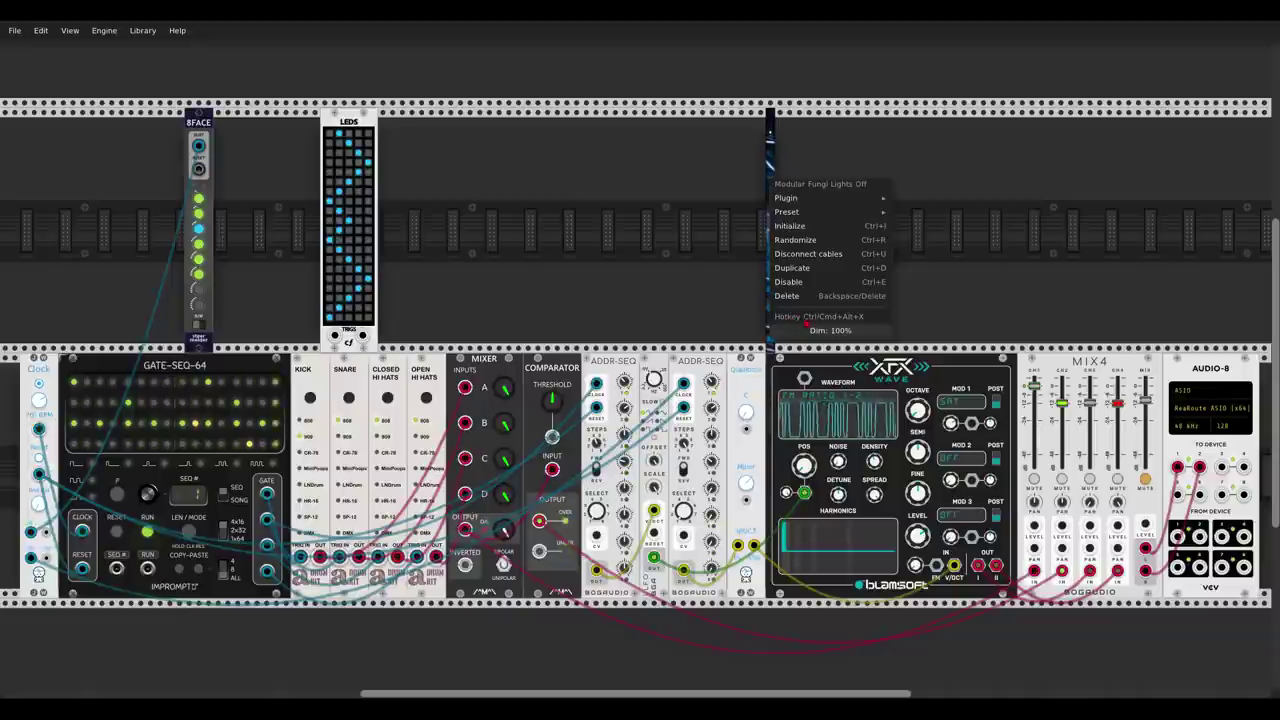
click(684, 264)
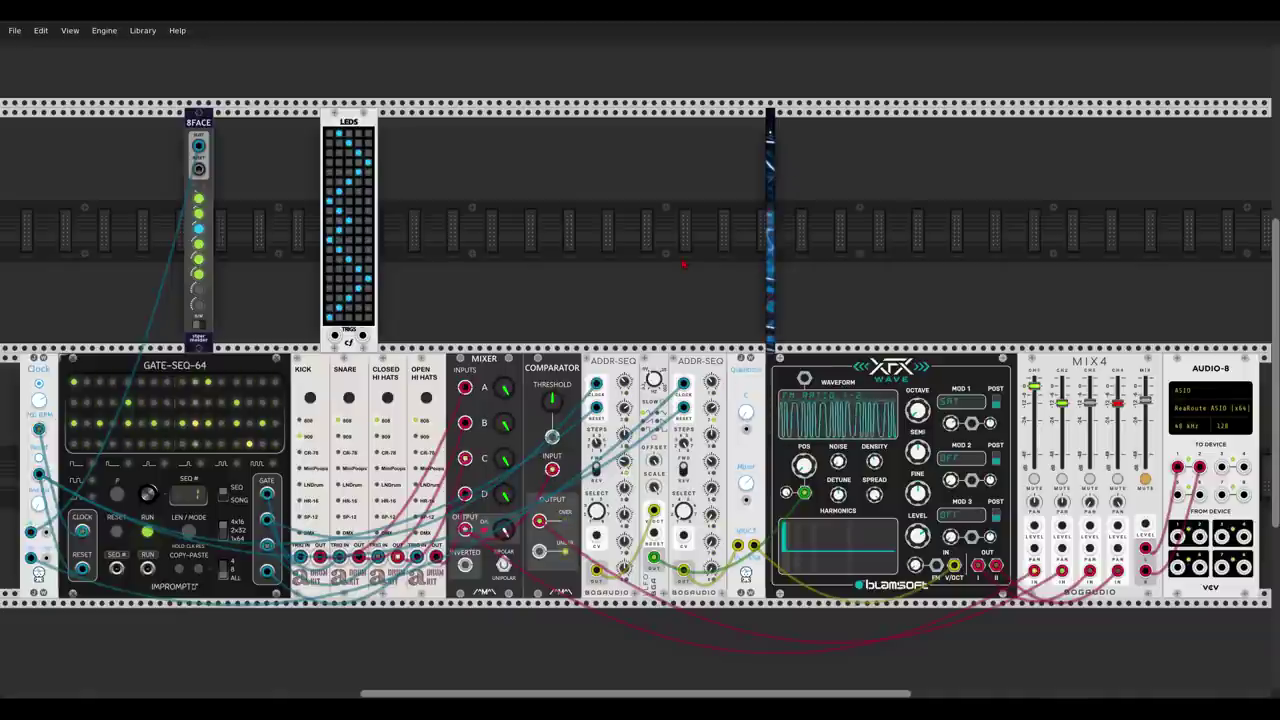
key(ctrl+shift+l)
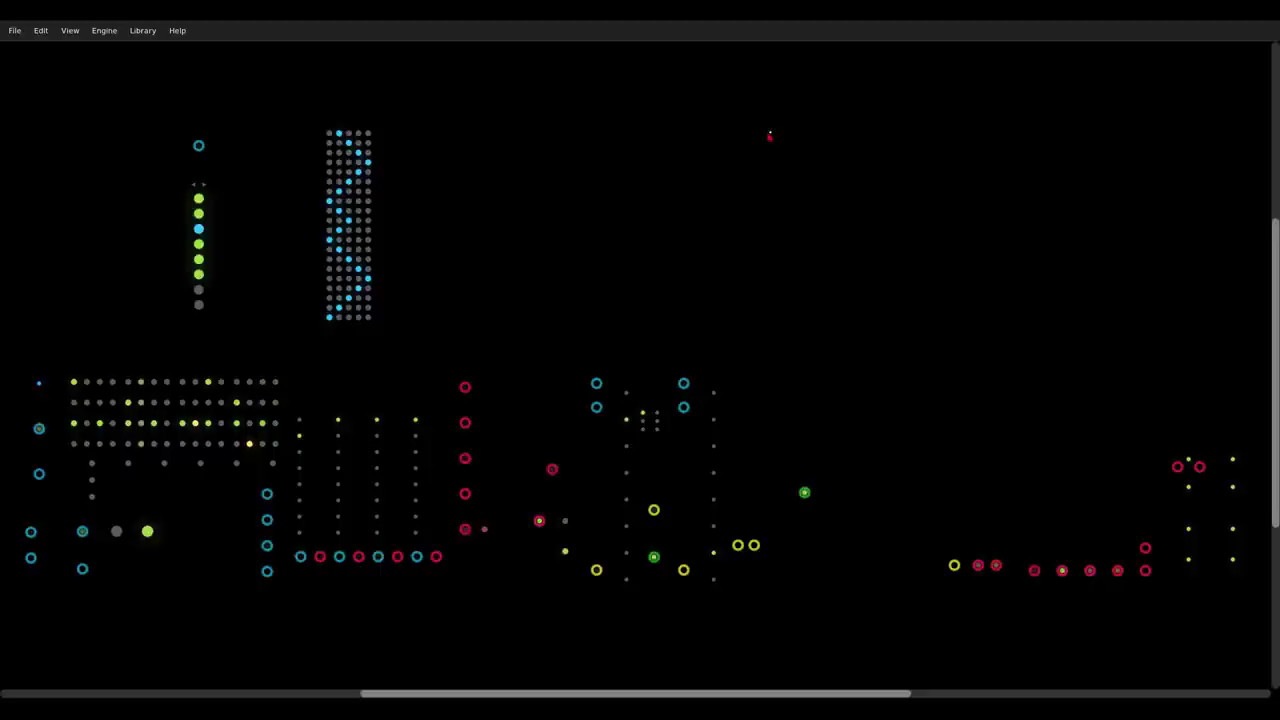
Try different dim levels on the Lights Off module and bring the rack back to full lighting
right_click(770, 135)
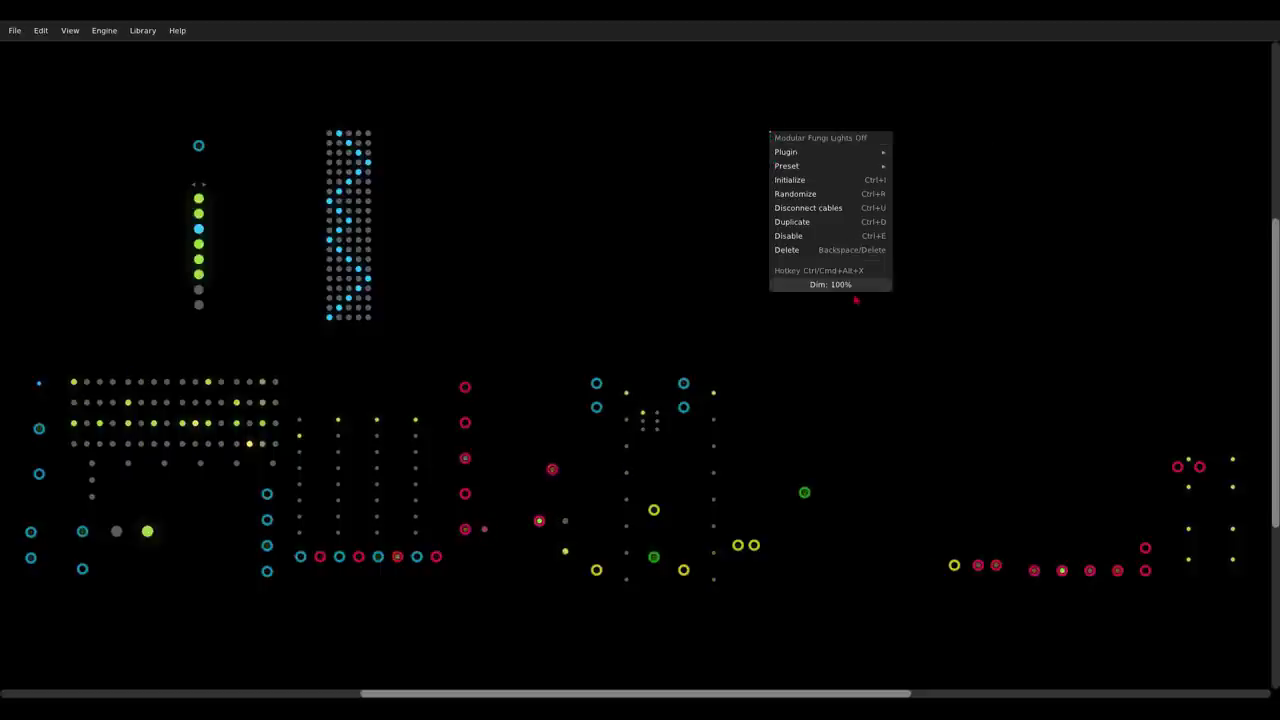
drag(830, 284, 890, 284)
click(616, 262)
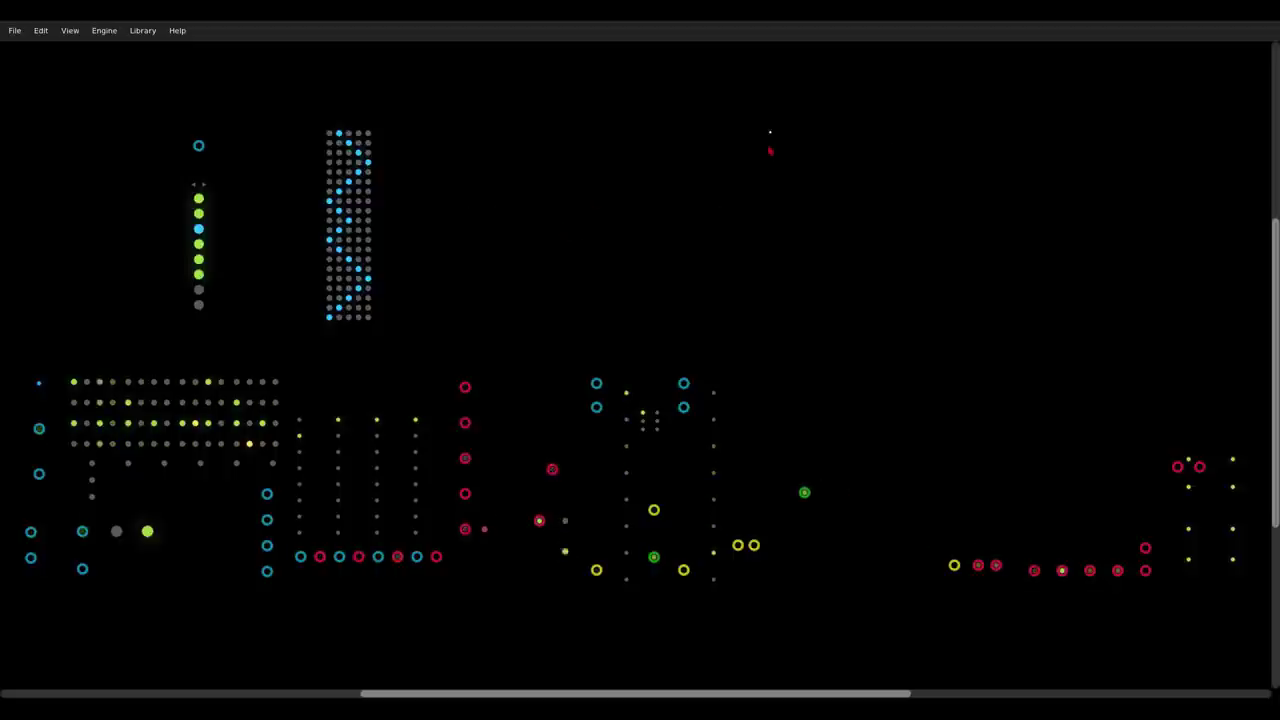
right_click(769, 147)
drag(822, 298, 889, 298)
click(973, 320)
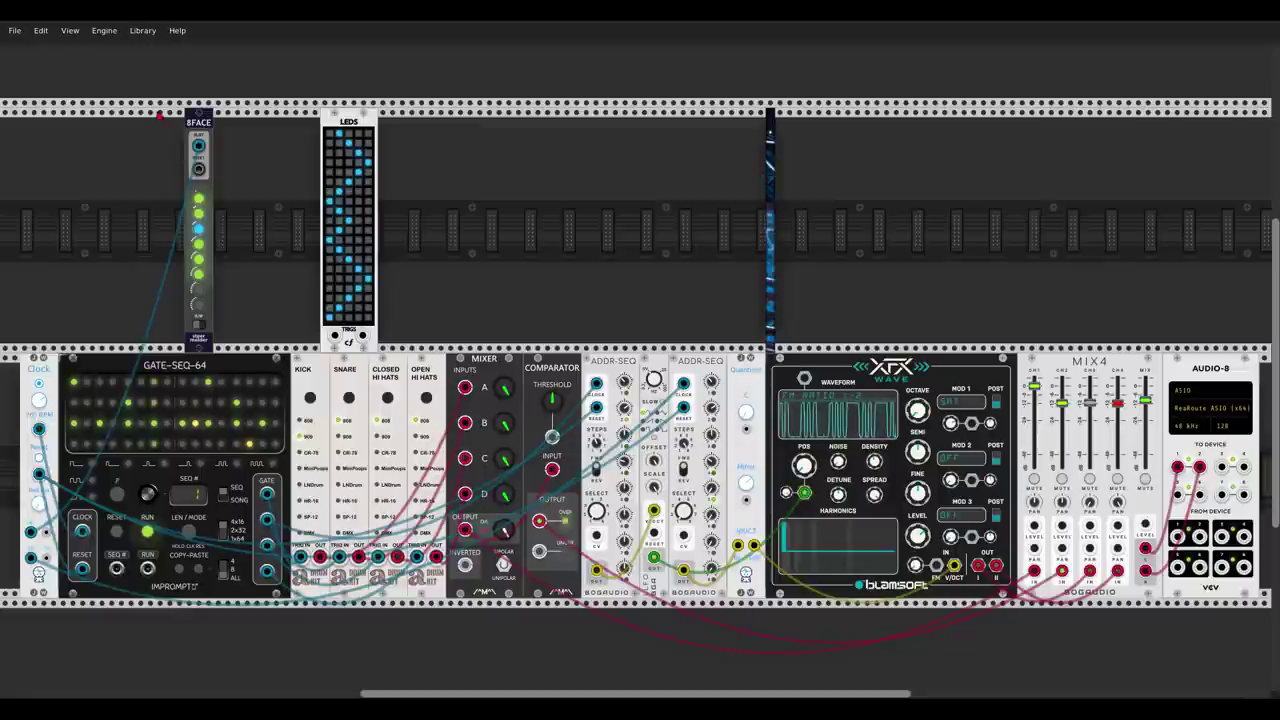
Move the 8FACE module towards Lights Off and connect GATE-SEQ-64's first gate output to the LEDS module's TRIGS input
drag(206, 133, 590, 124)
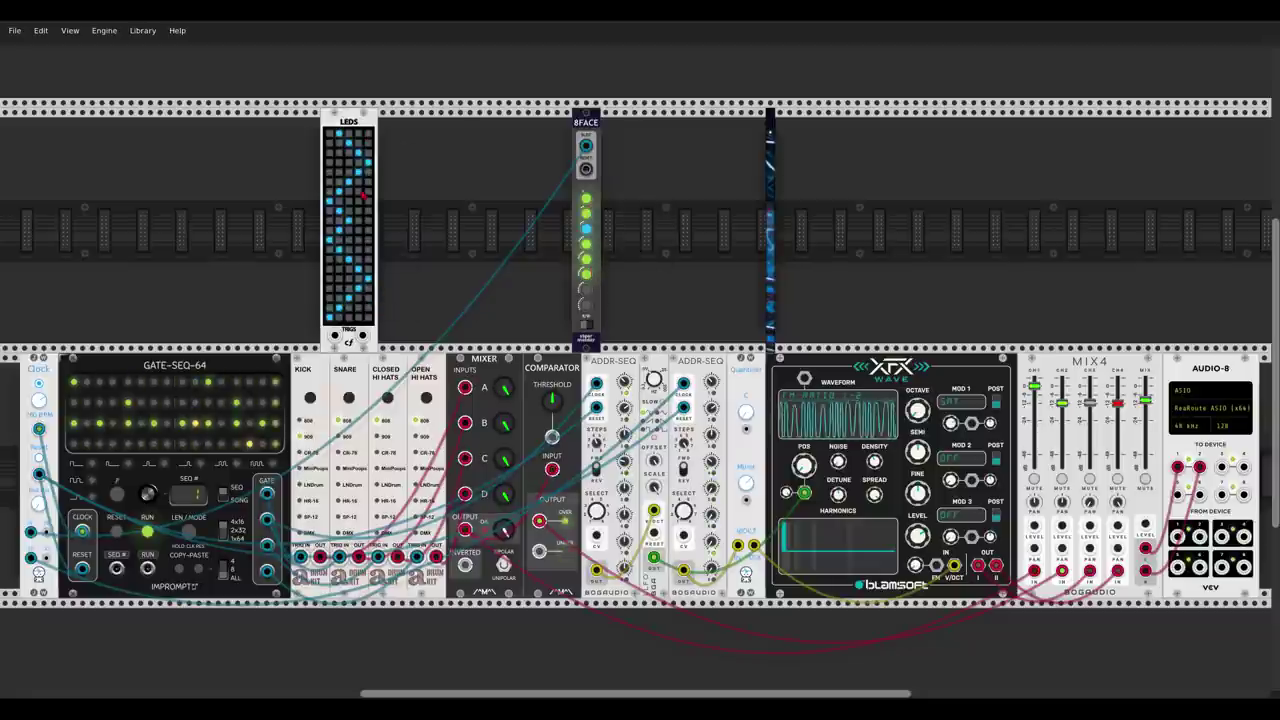
drag(362, 336, 267, 493)
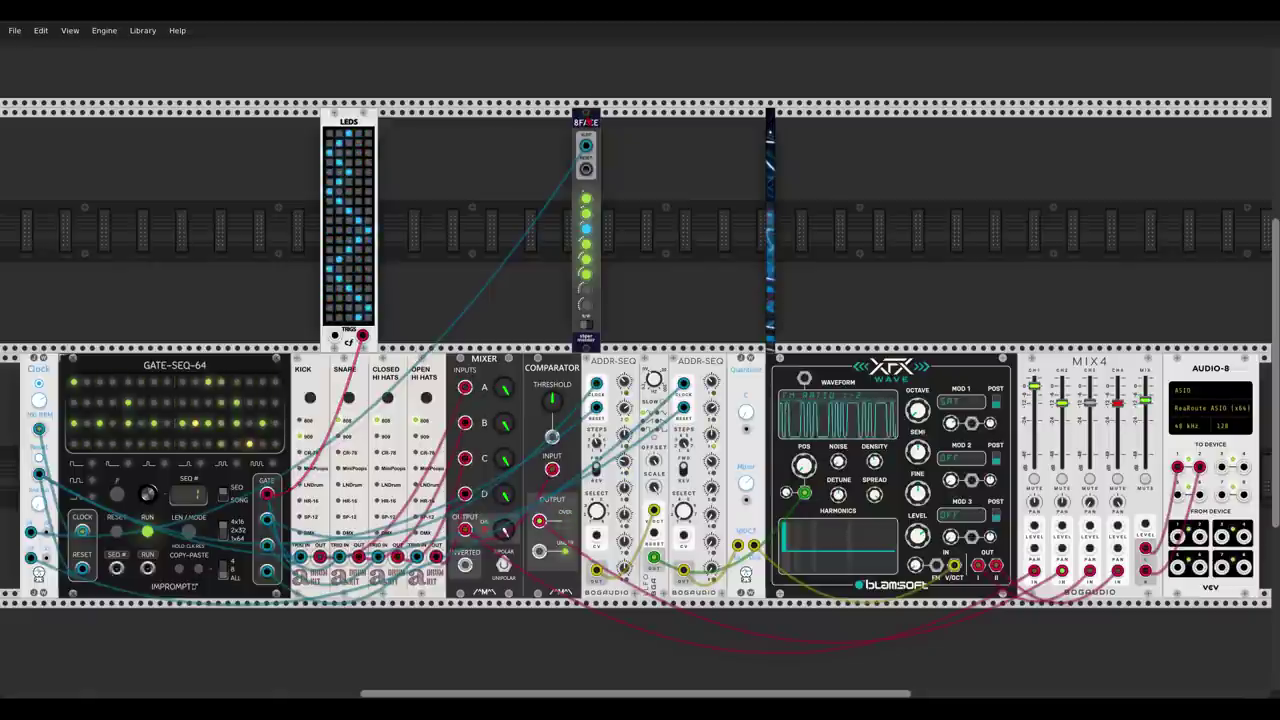
drag(586, 122, 751, 122)
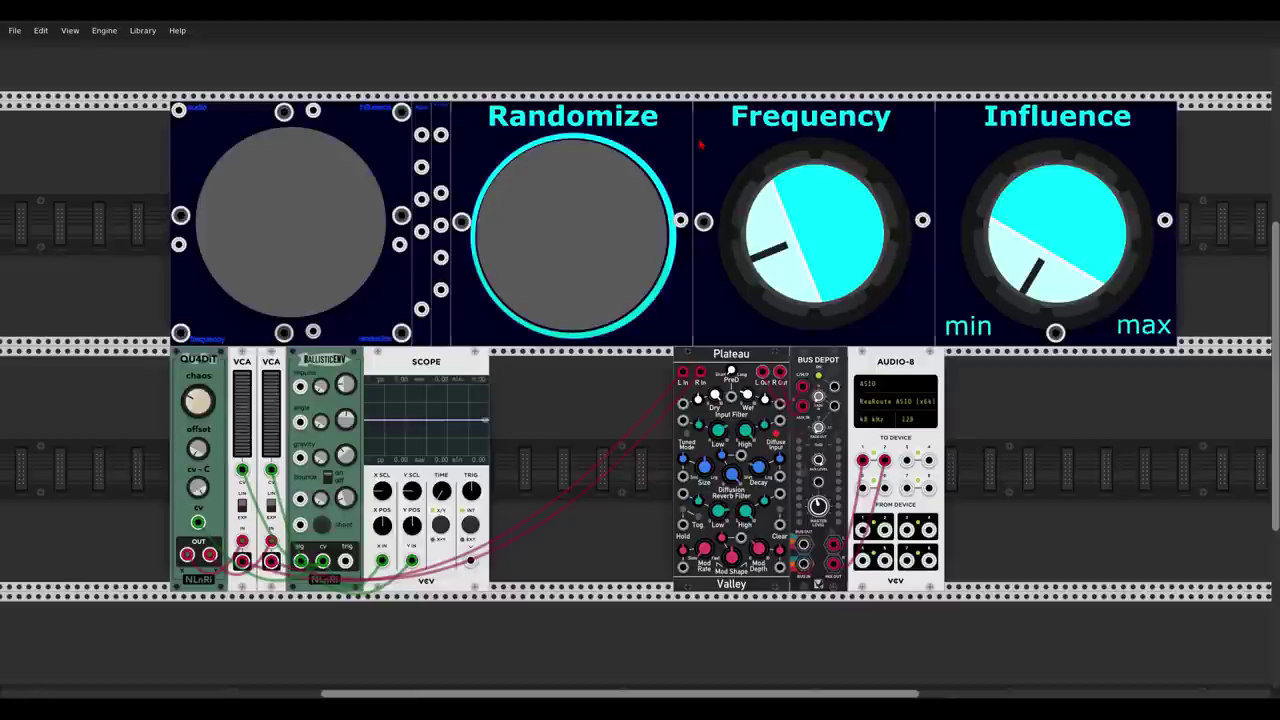
Shoot the BallisticENV several times to examine its bouncing envelopes on the Scope
scroll(262, 480, up, 5)
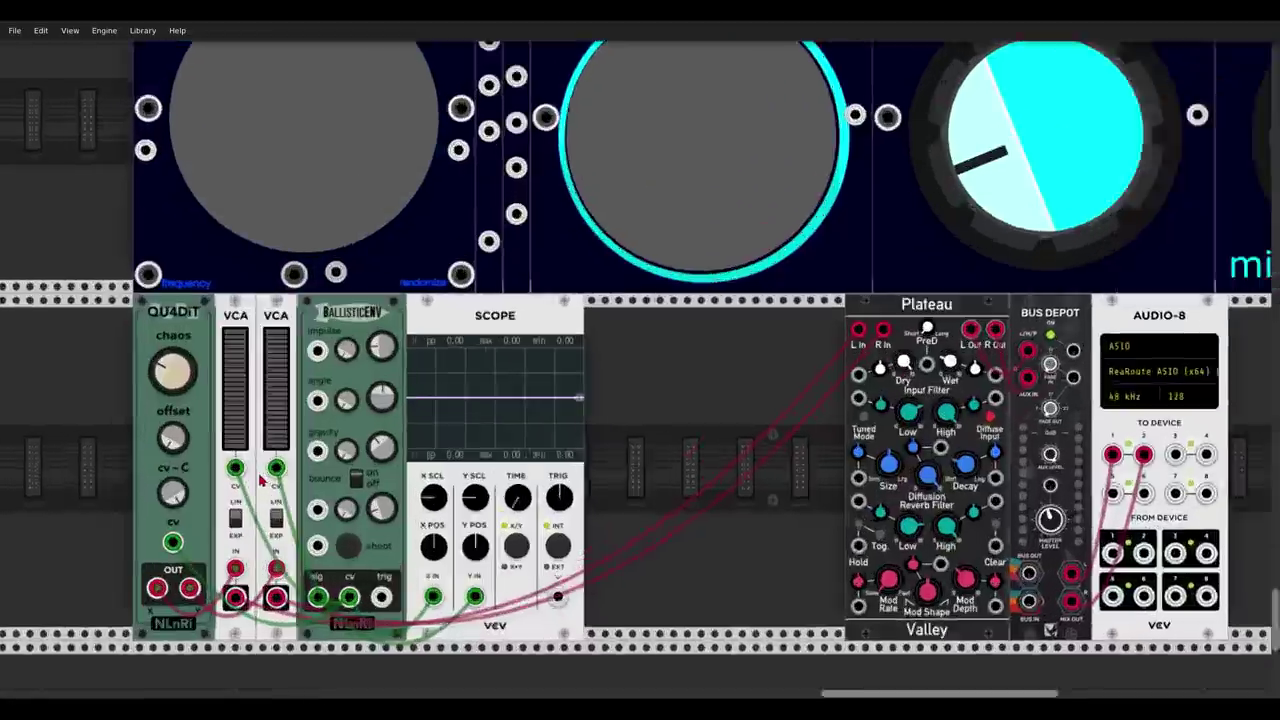
scroll(380, 447, left, 3)
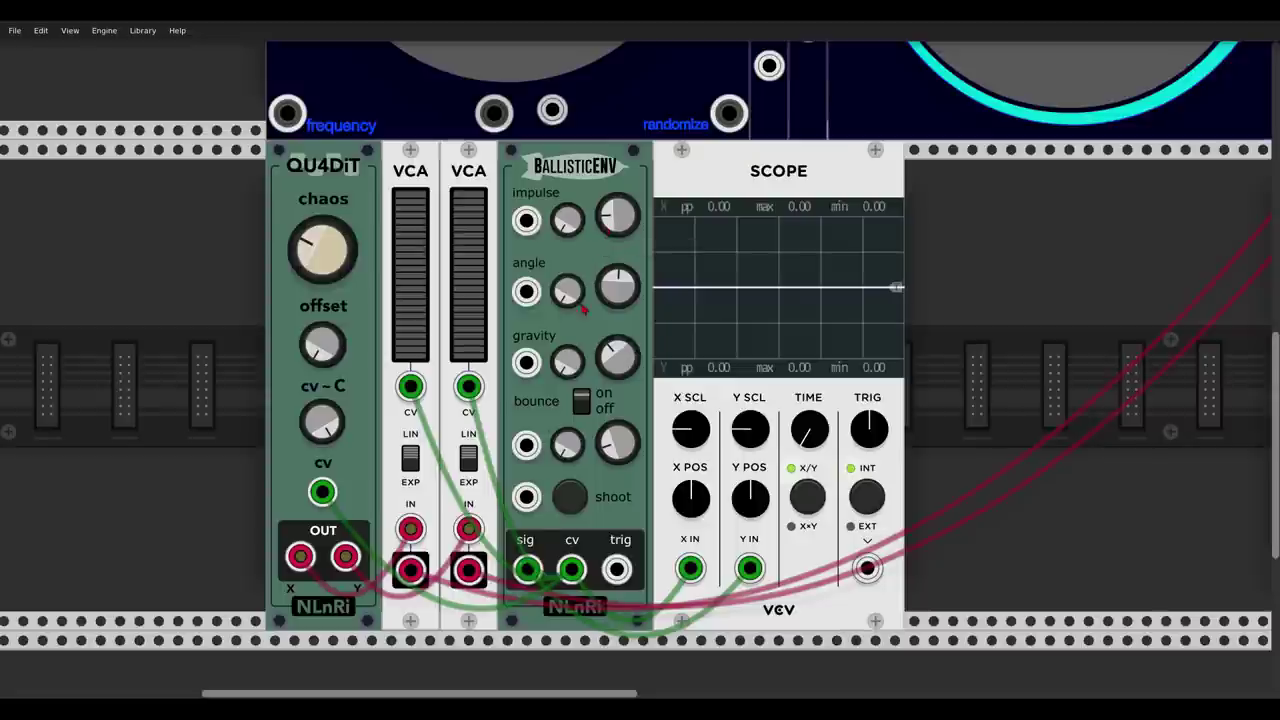
click(570, 499)
click(570, 499)
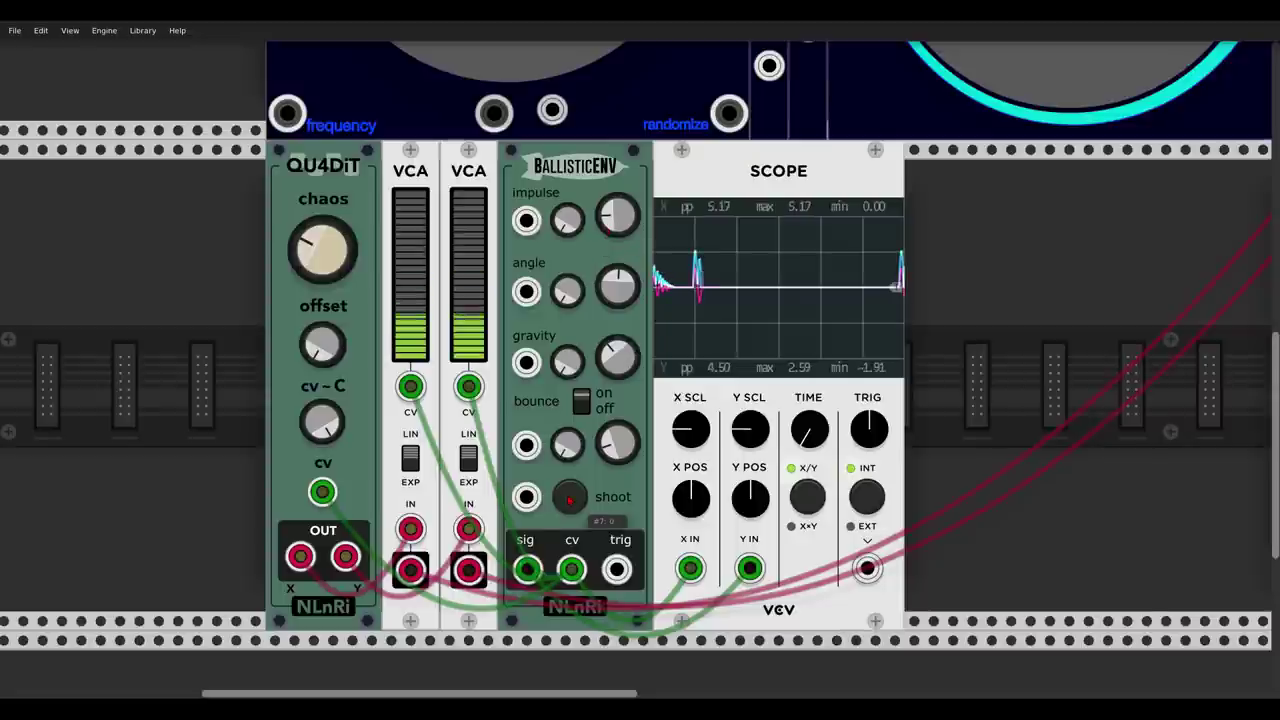
click(570, 499)
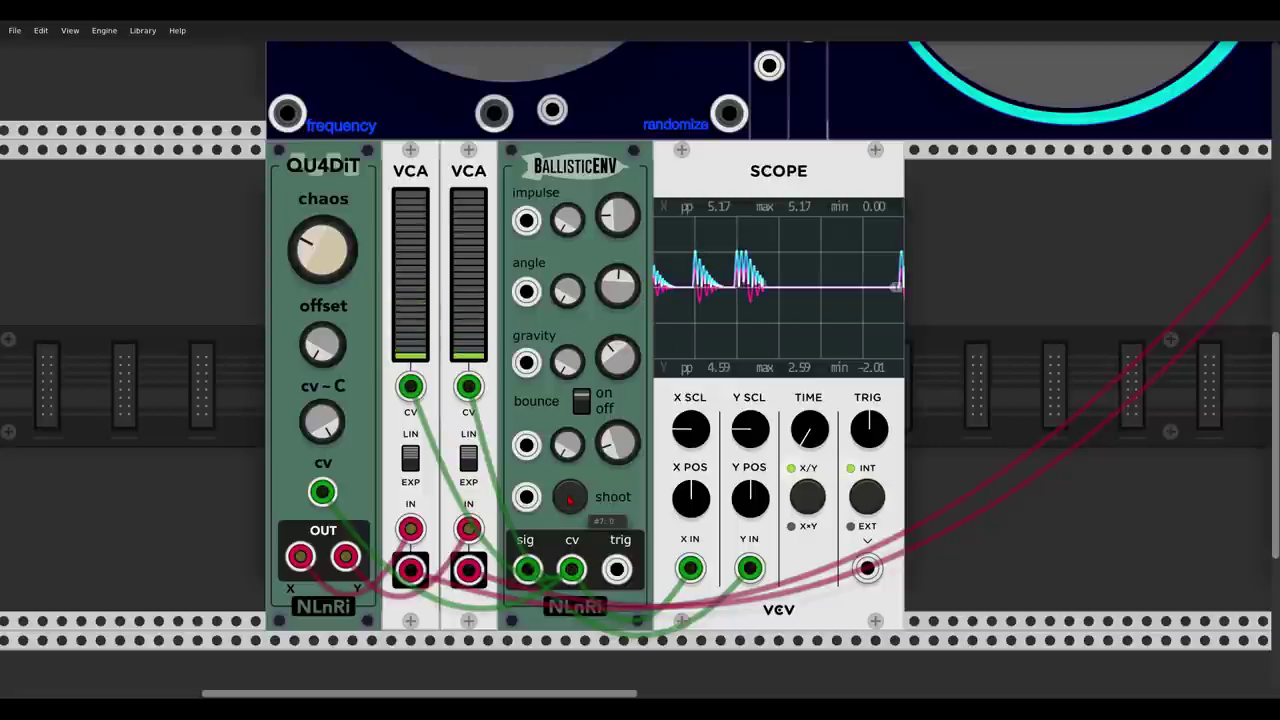
click(570, 499)
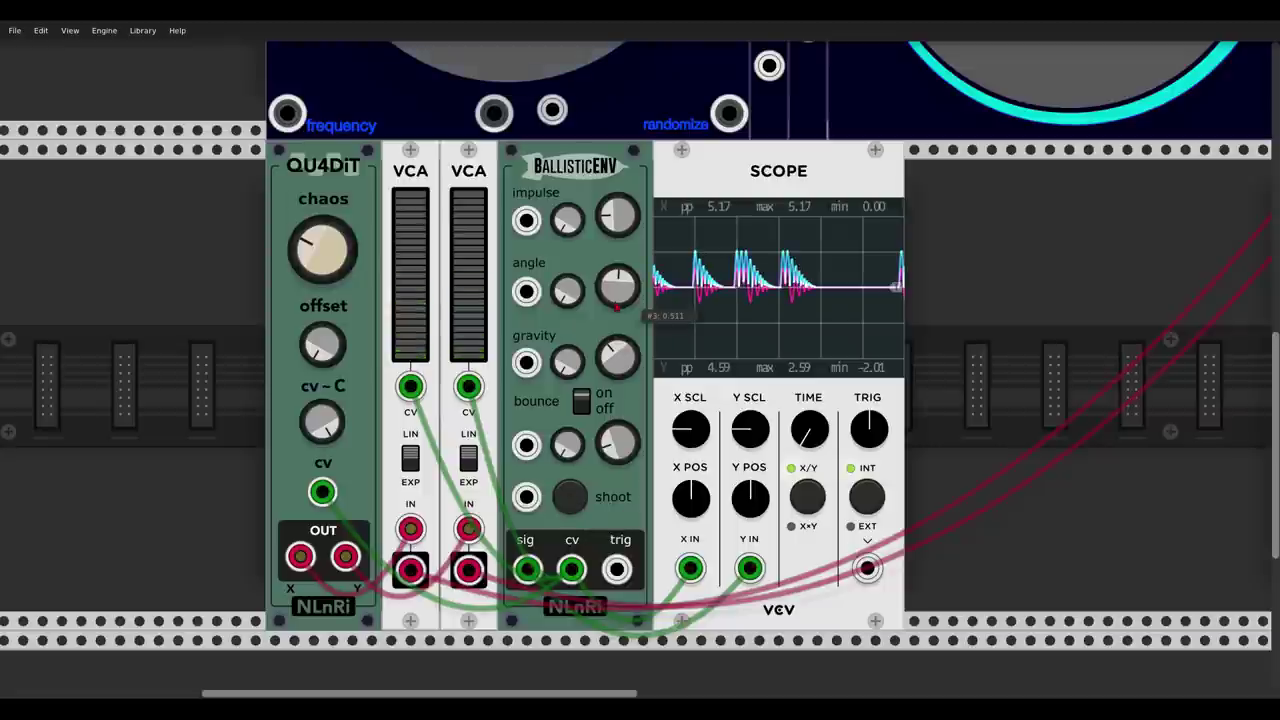
Lower the BallisticENV's gravity and readjust its impulse, shooting it to compare the envelopes on the Scope
drag(617, 357, 617, 368)
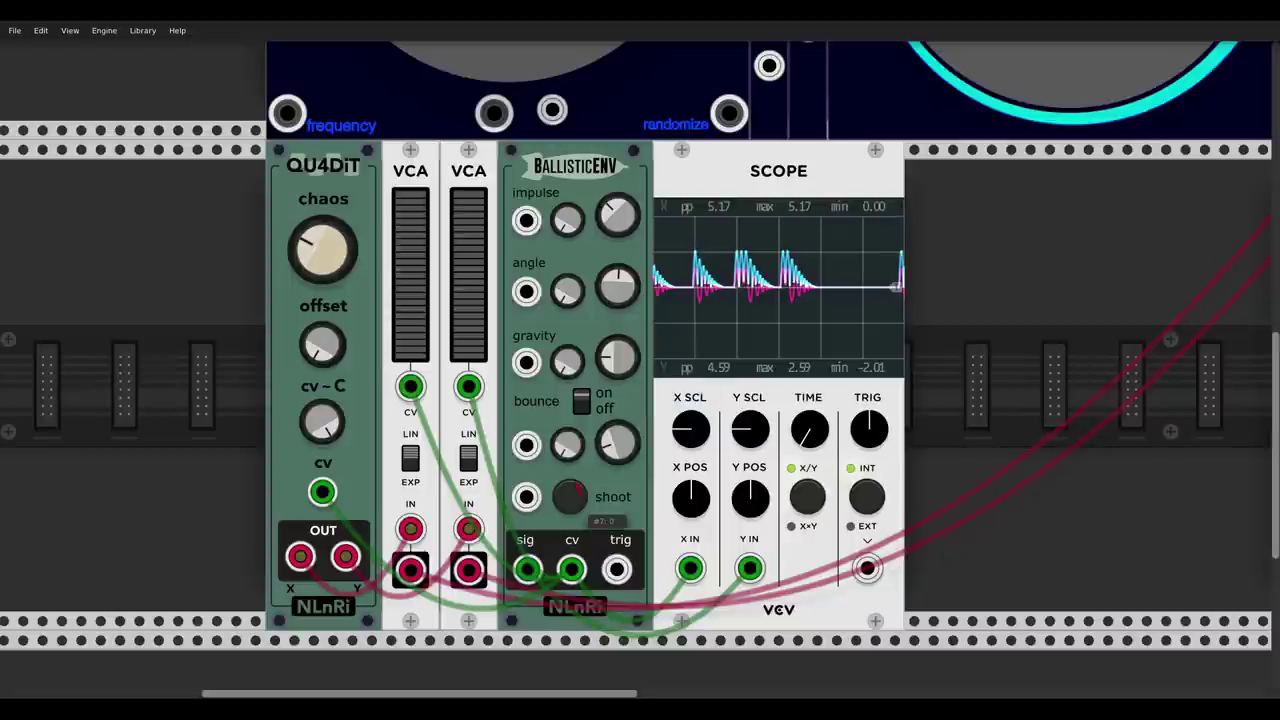
click(576, 492)
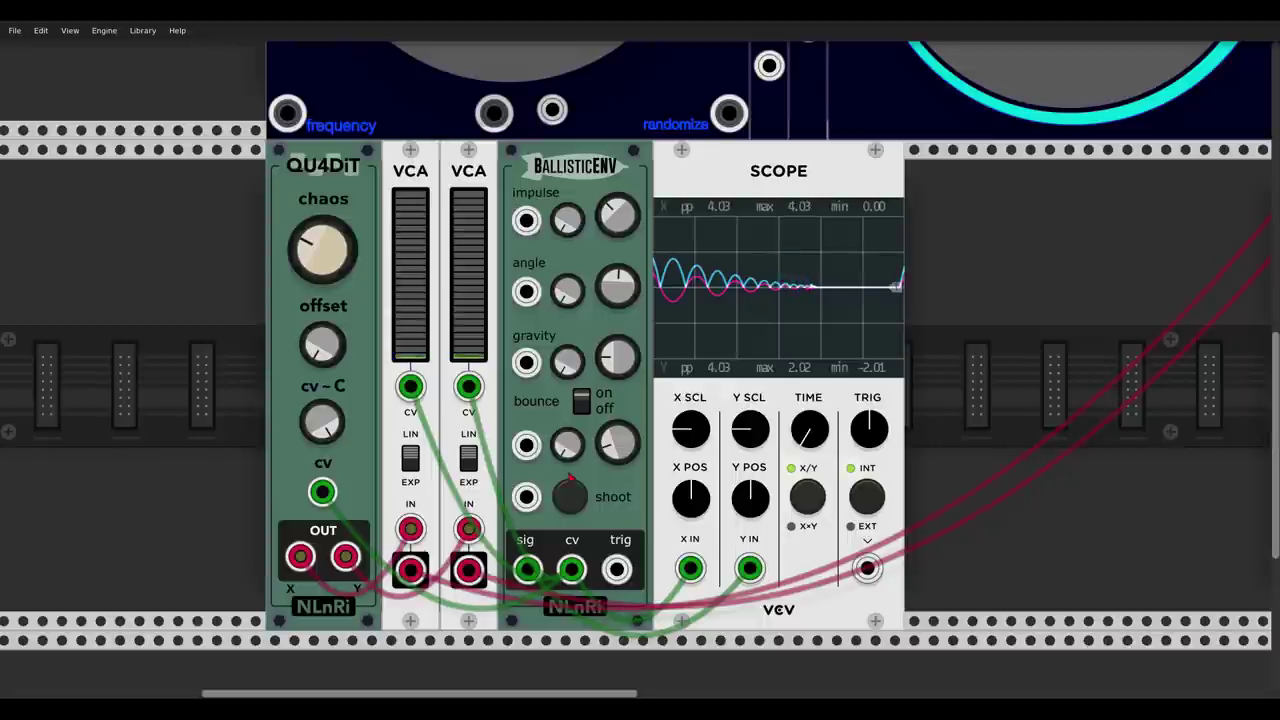
click(572, 494)
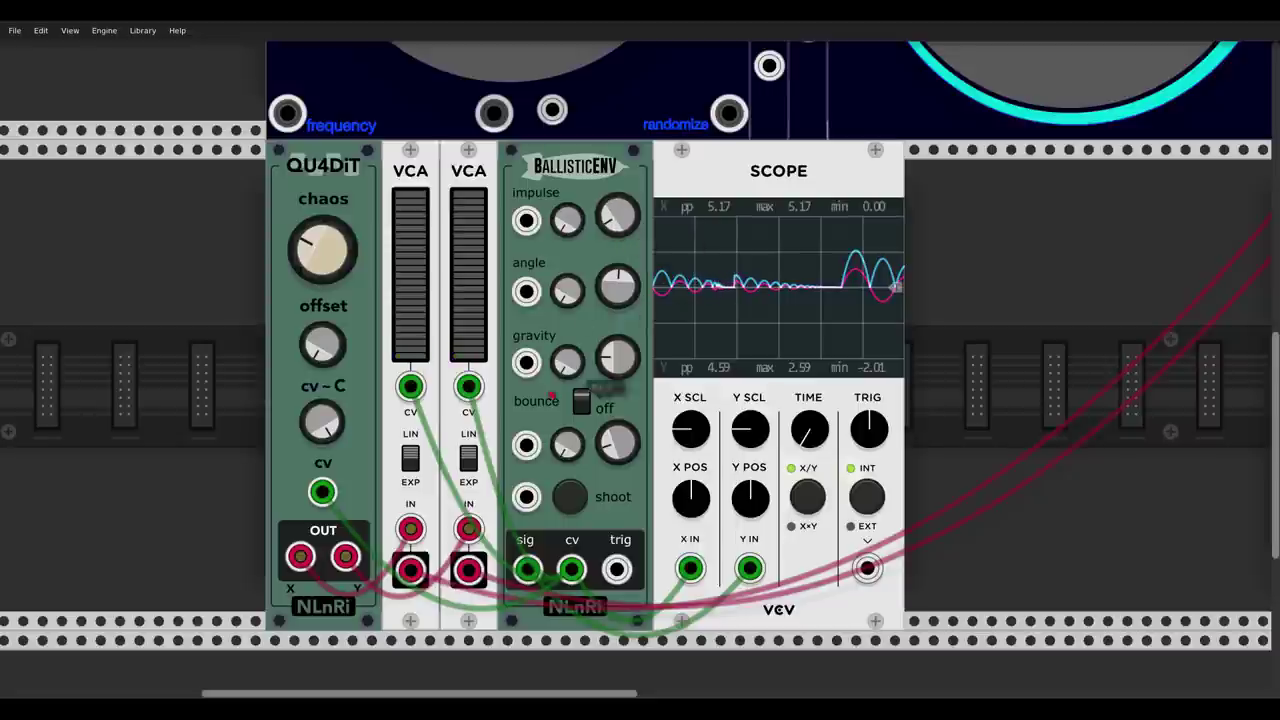
Try different angle settings on the BallisticENV, shooting it to compare the envelopes on the Scope
click(568, 497)
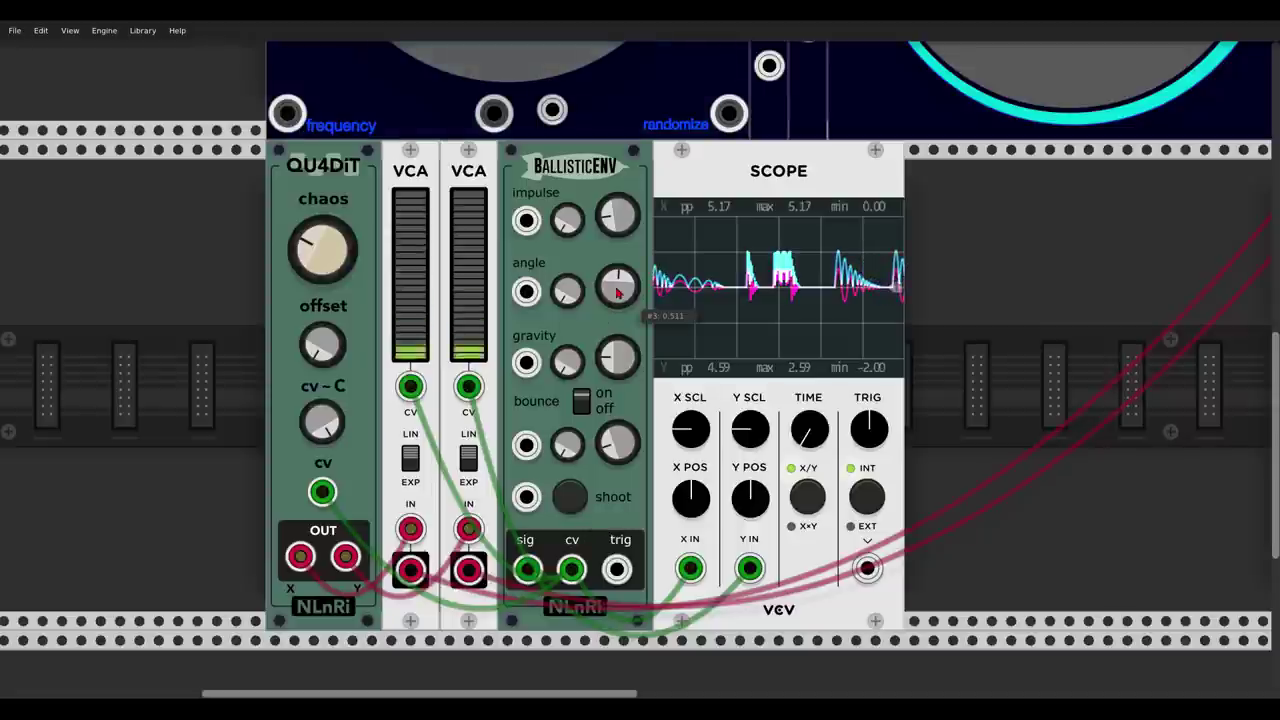
click(570, 497)
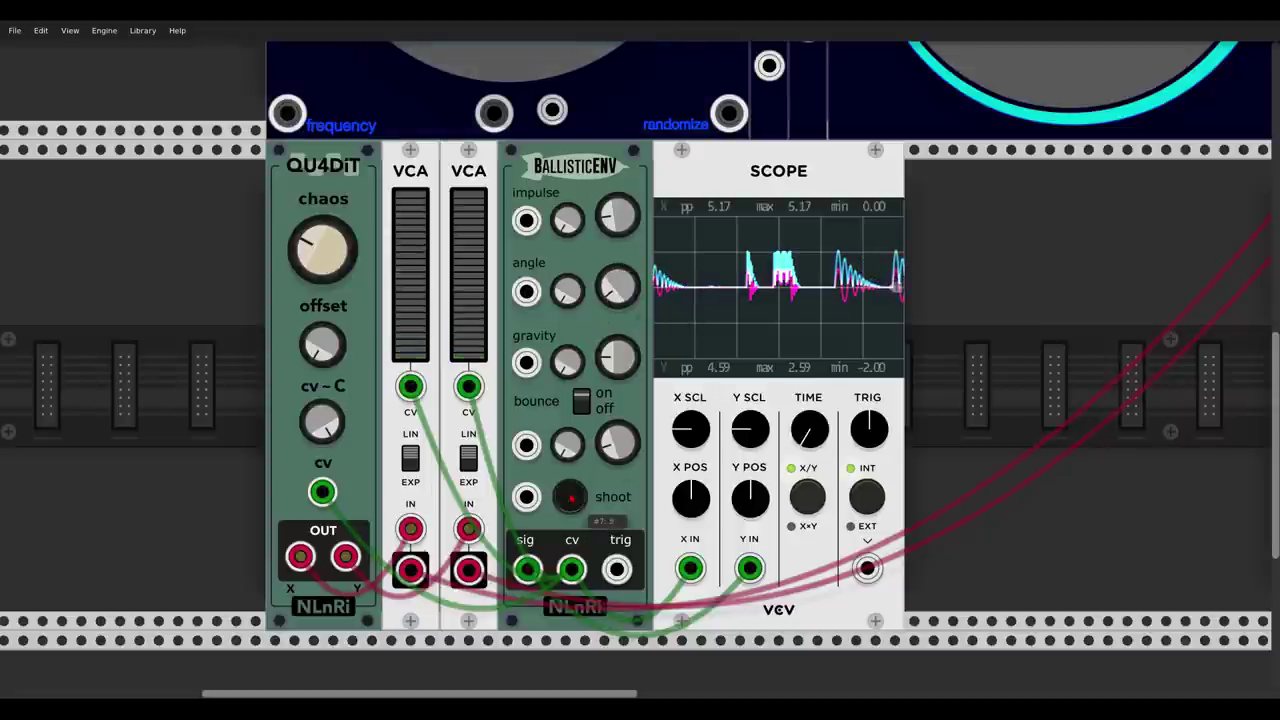
click(570, 497)
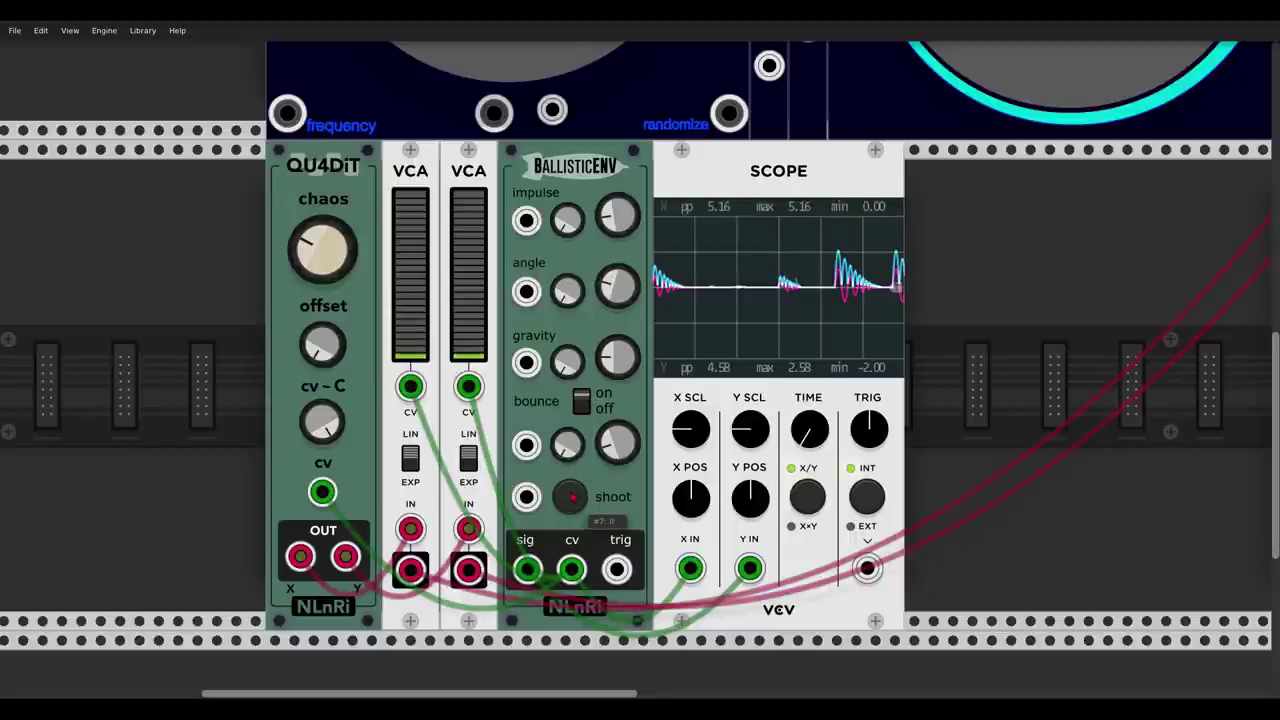
click(570, 497)
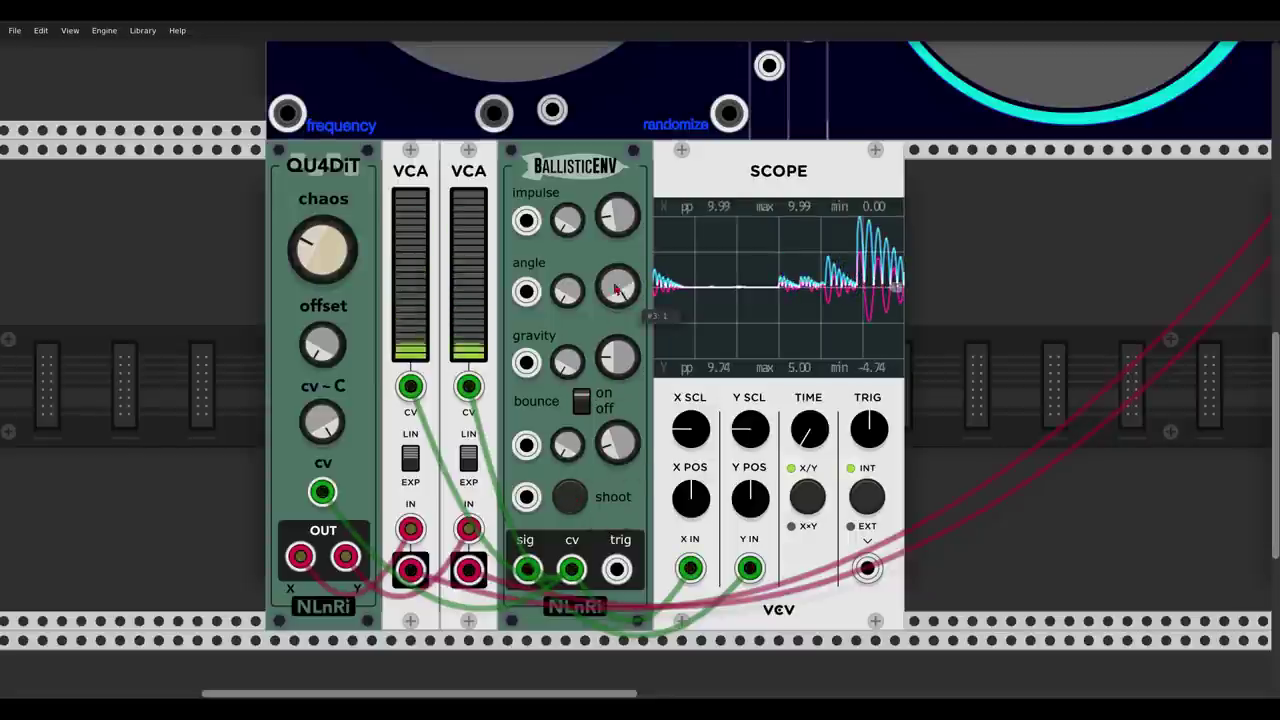
click(570, 497)
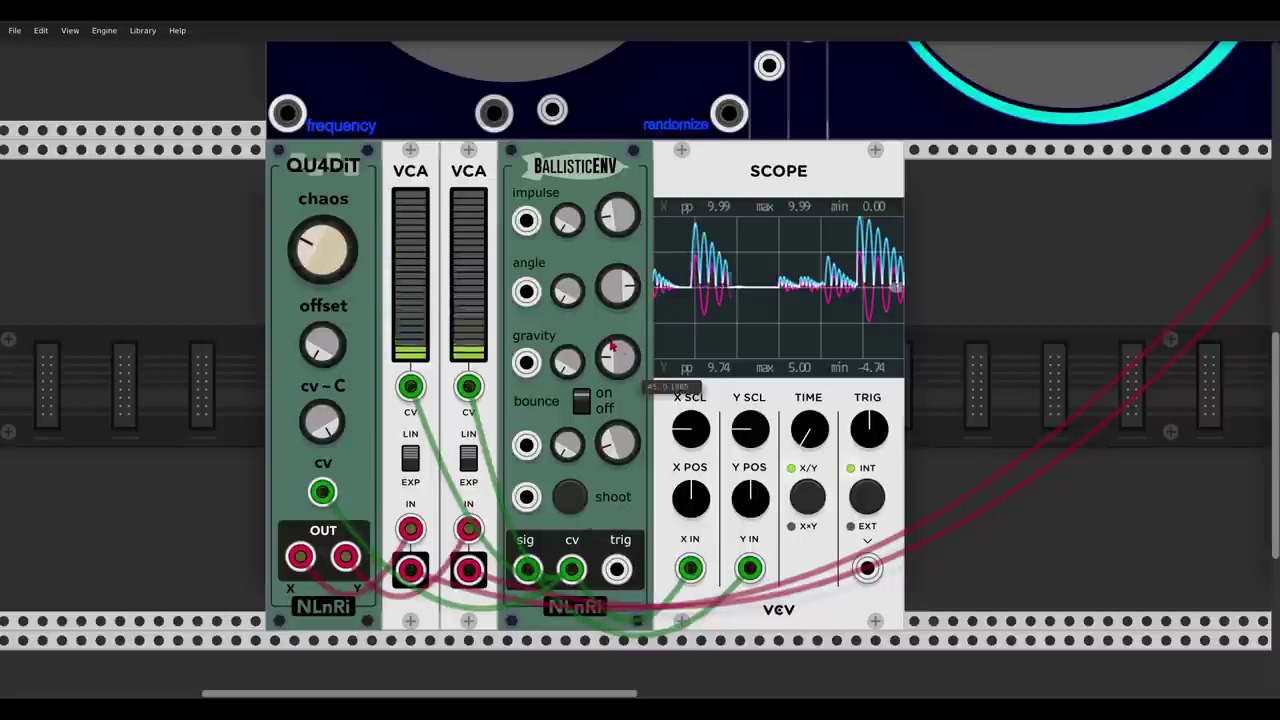
Raise and lower the BallisticENV's gravity, shooting it at each setting to compare the bounce speed on the Scope
drag(617, 357, 617, 322)
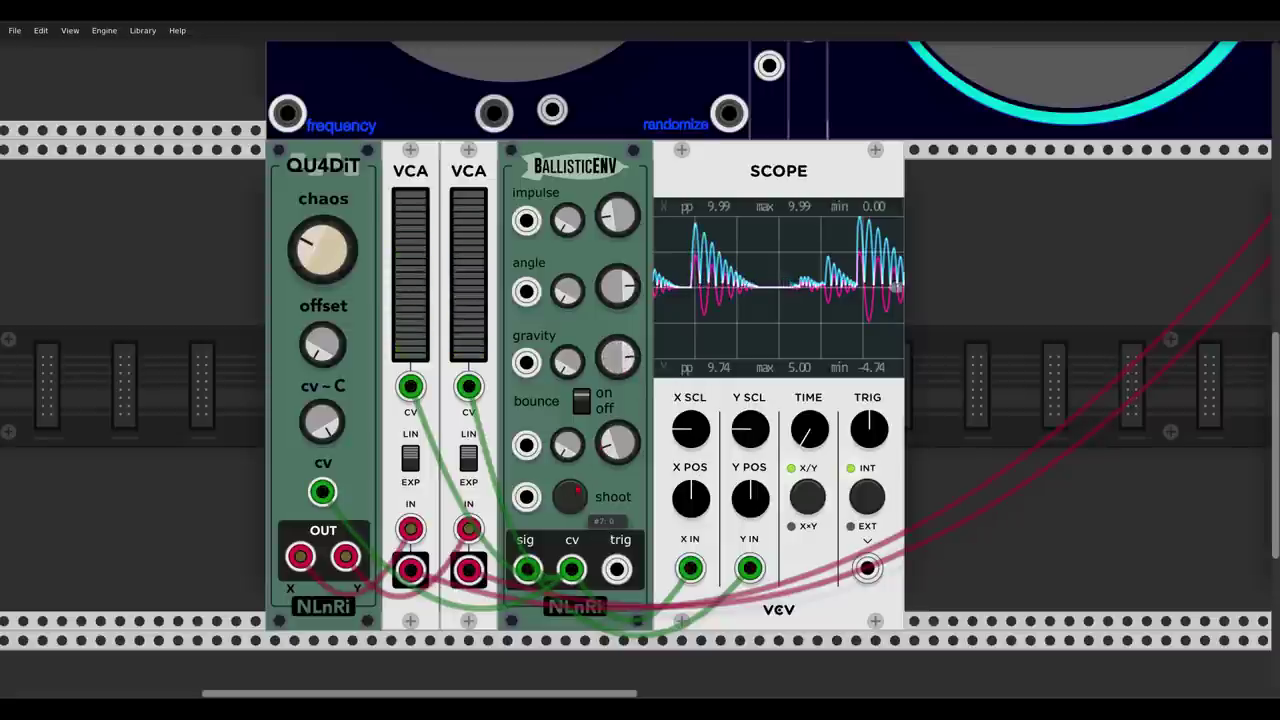
click(570, 497)
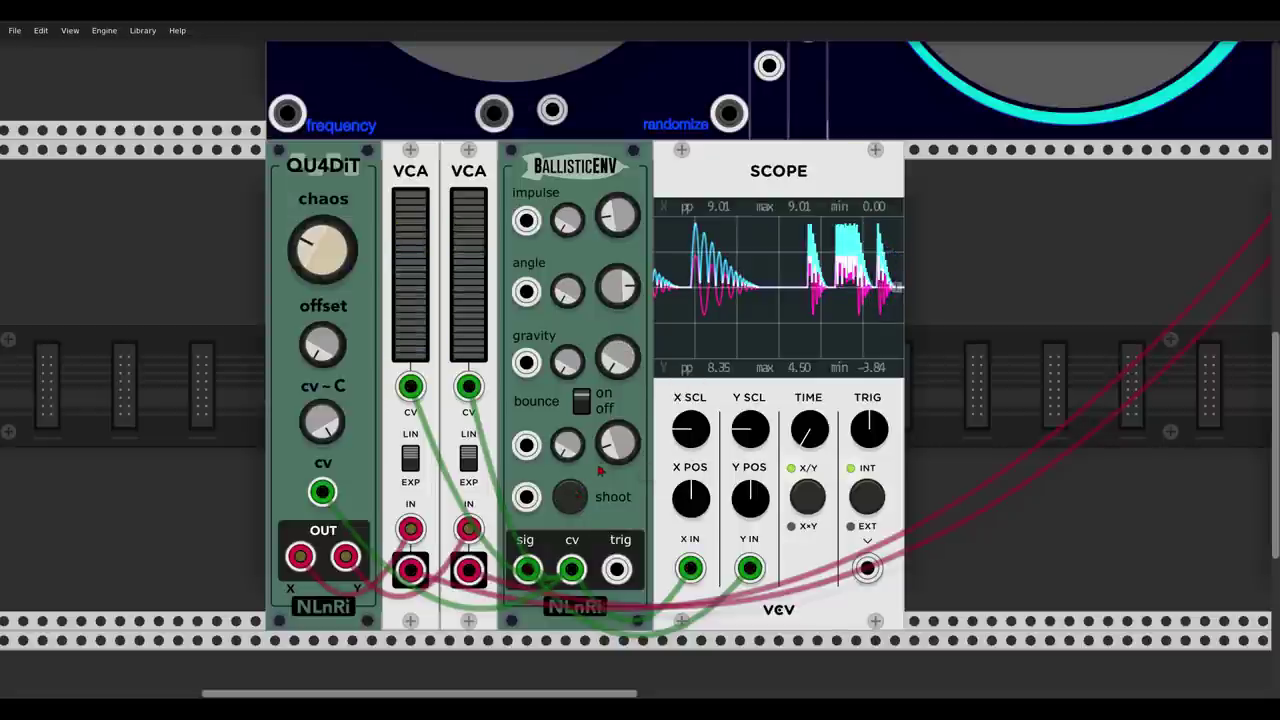
click(570, 497)
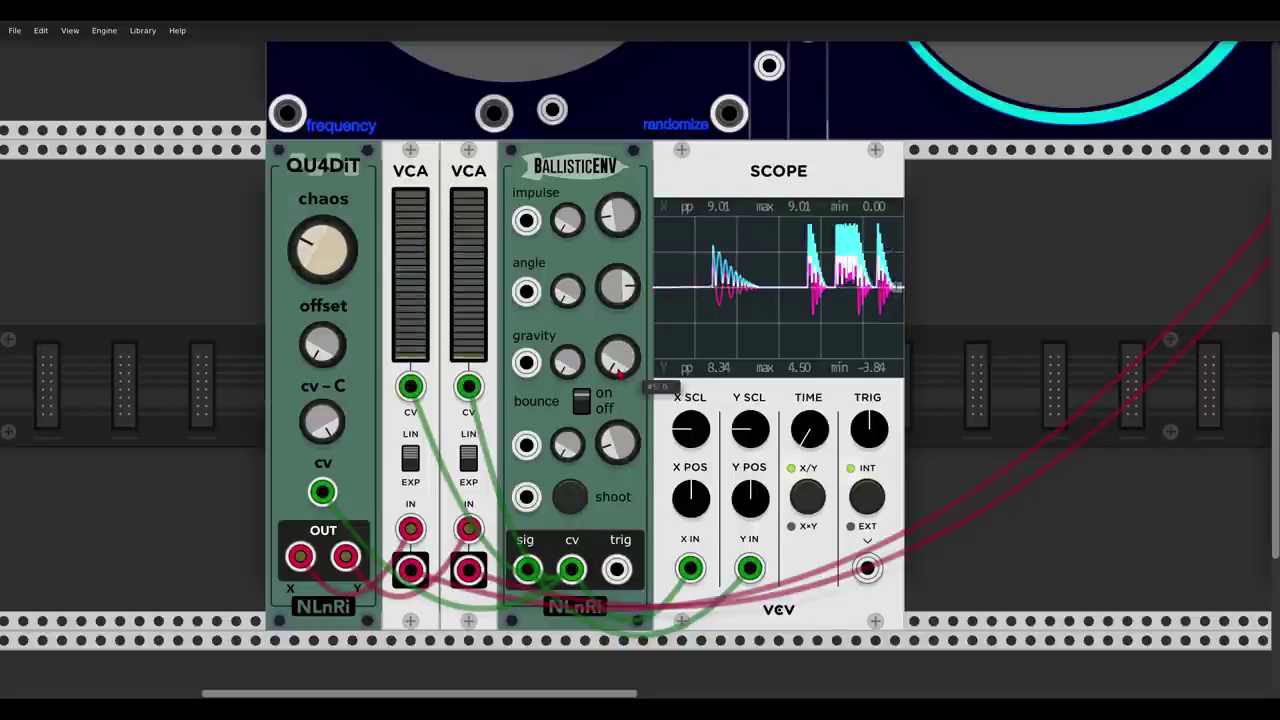
click(585, 502)
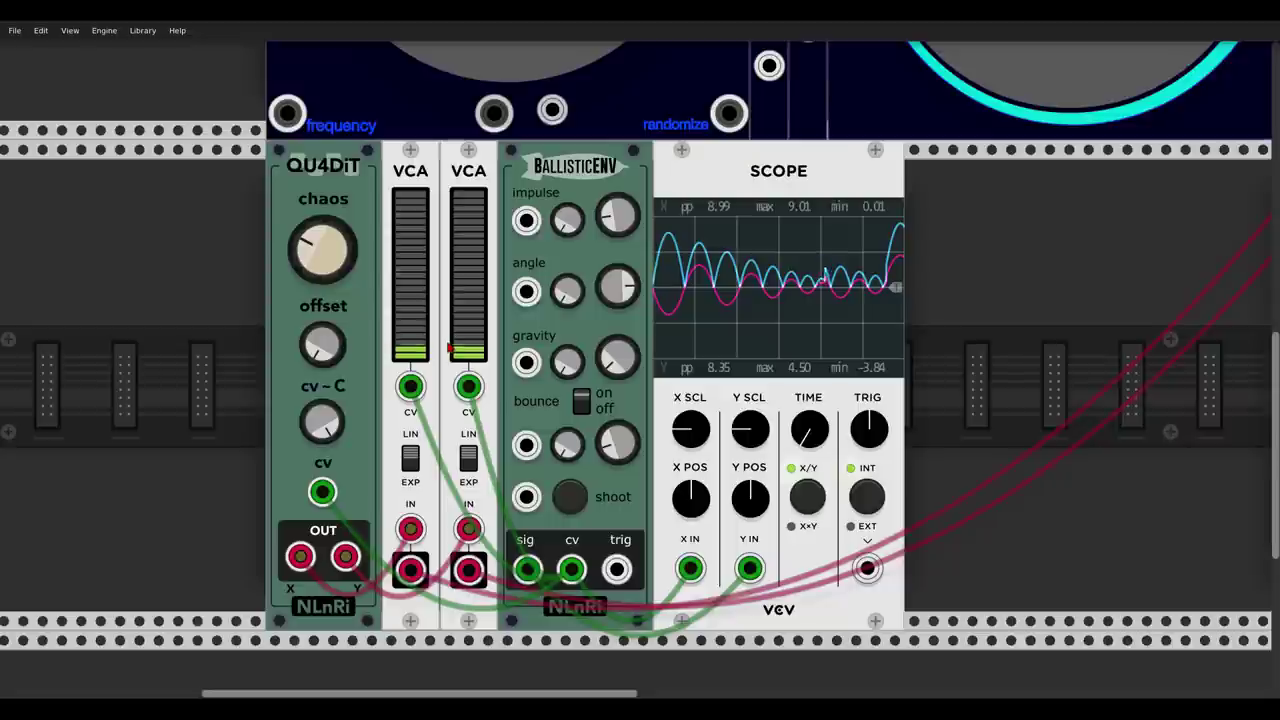
click(567, 497)
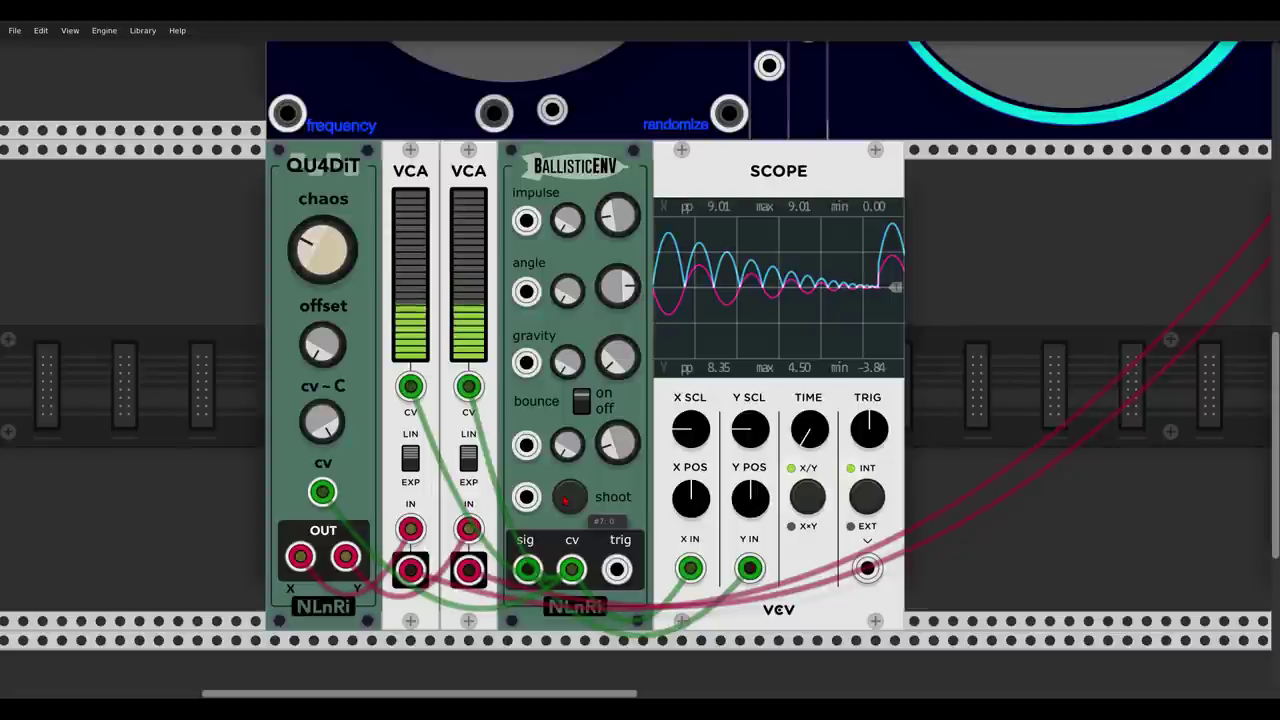
View the Grain Engine MK2's list of sample slots in the Grain Engine example patch
scroll(588, 355, down, 3)
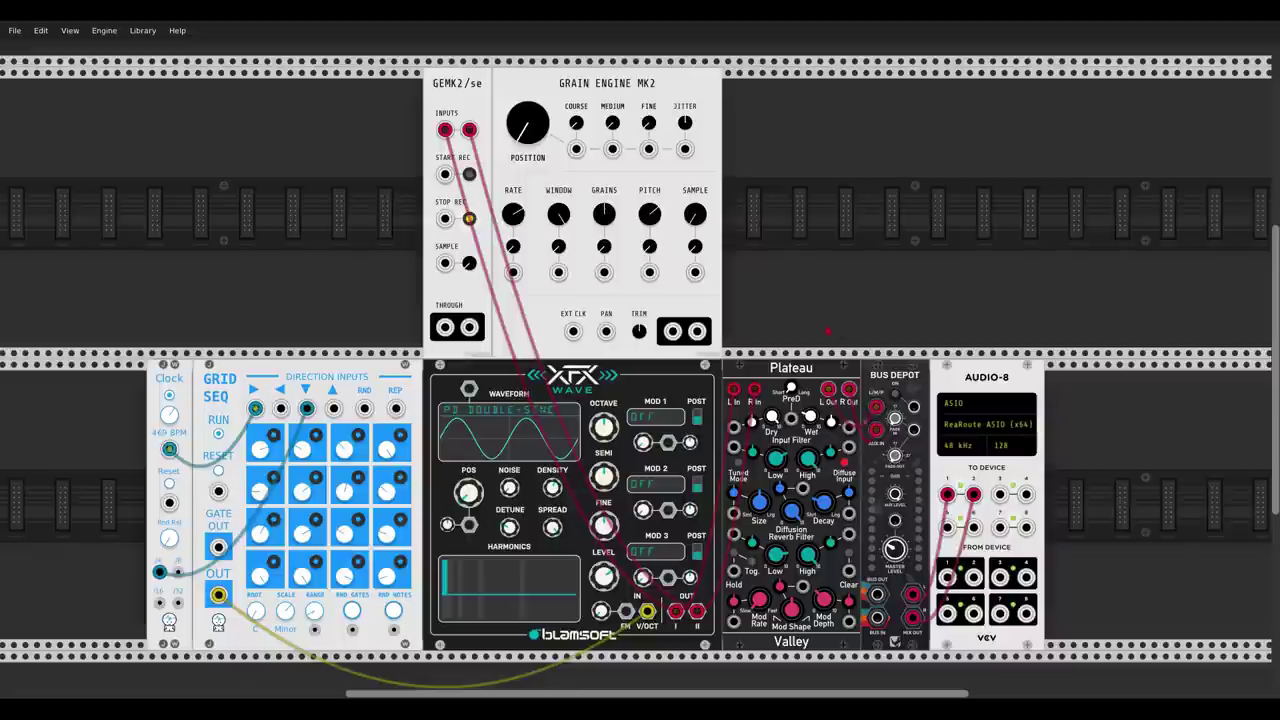
right_click(568, 96)
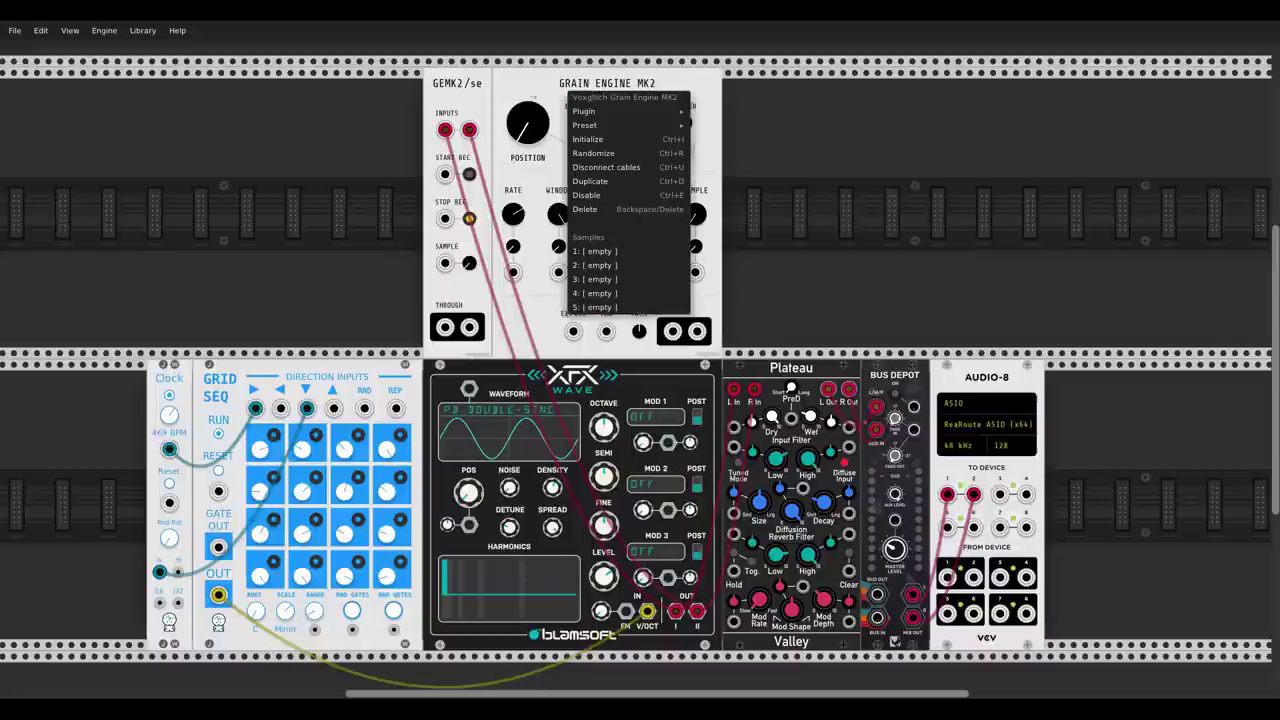
click(533, 92)
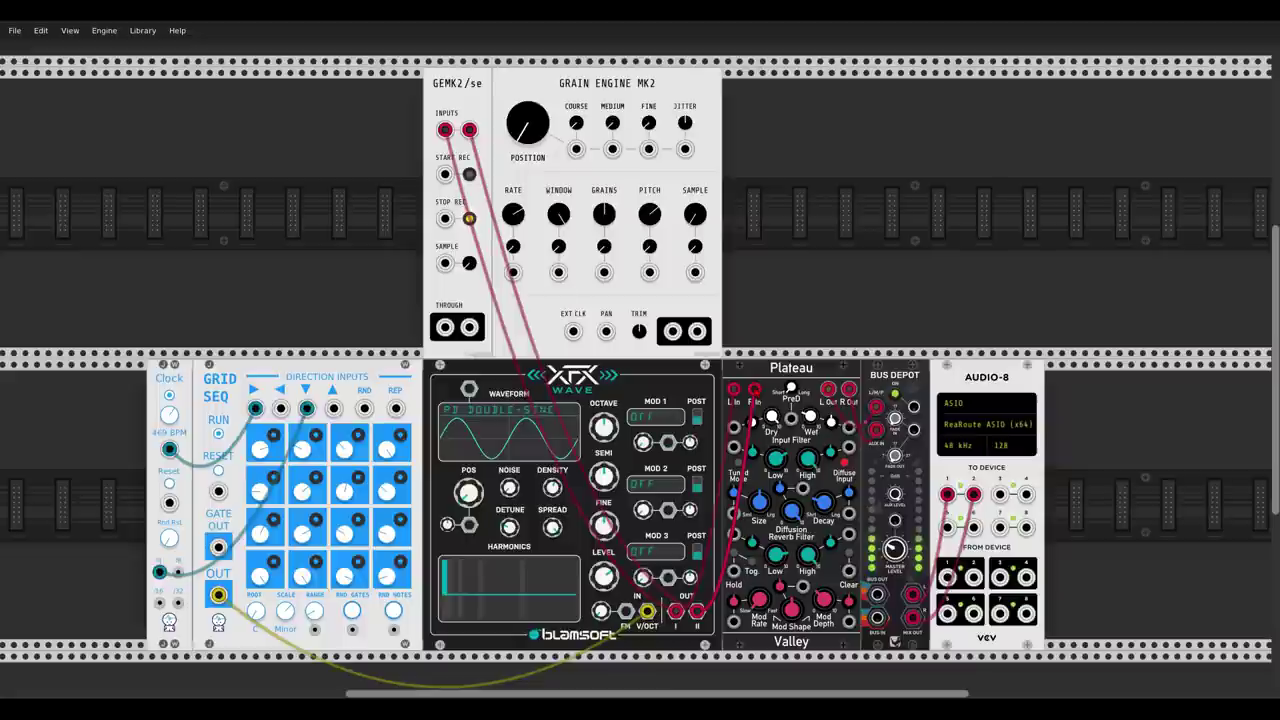
Record the XFX Wave's sound into the Grain Engine with the GEMK2/se expander while varying the waveform position
mouse_move(468, 492)
mouse_down()
mouse_move(468, 468)
mouse_move(466, 496)
mouse_up()
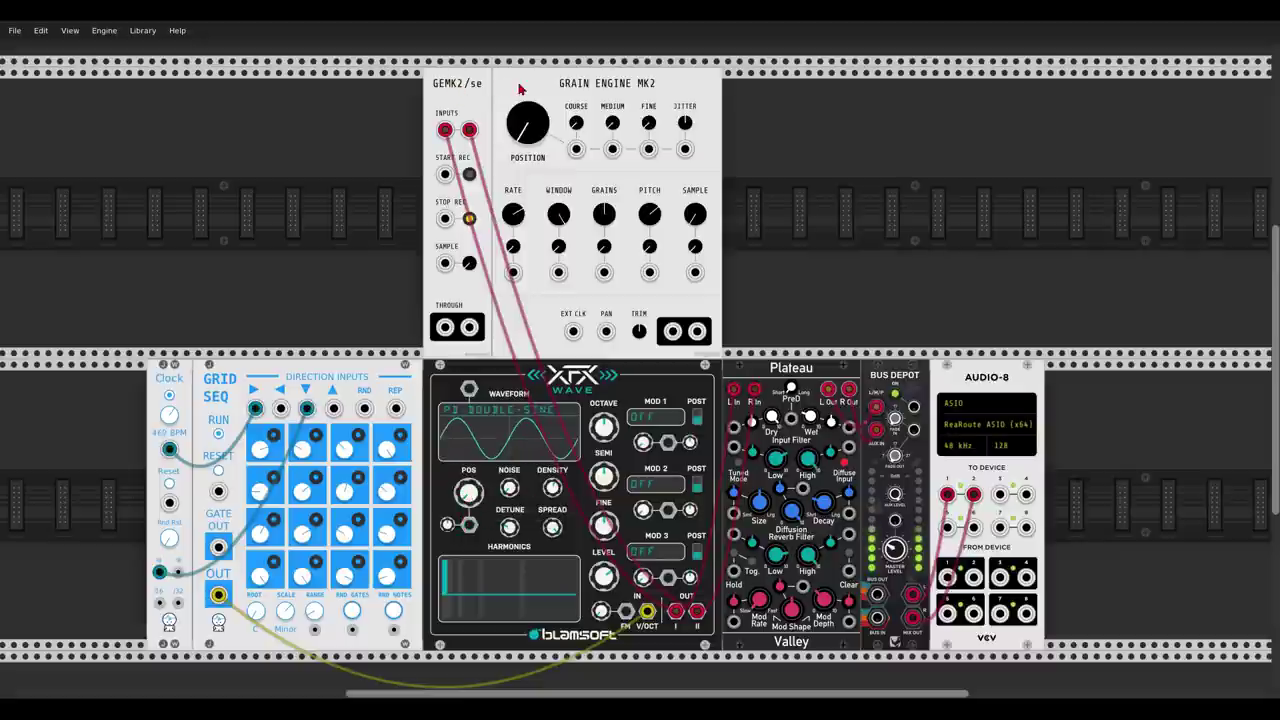
mouse_move(487, 88)
mouse_down()
mouse_move(441, 88)
mouse_move(479, 101)
mouse_up()
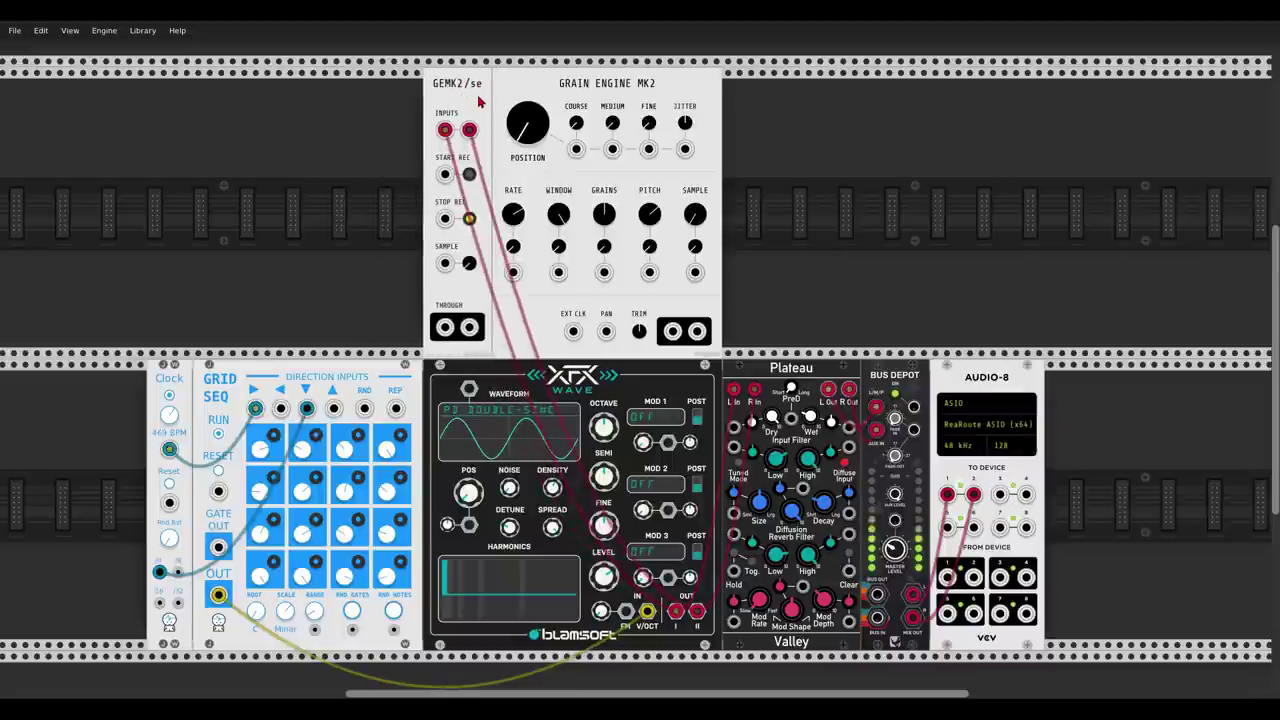
click(470, 176)
drag(468, 492, 509, 470)
click(470, 176)
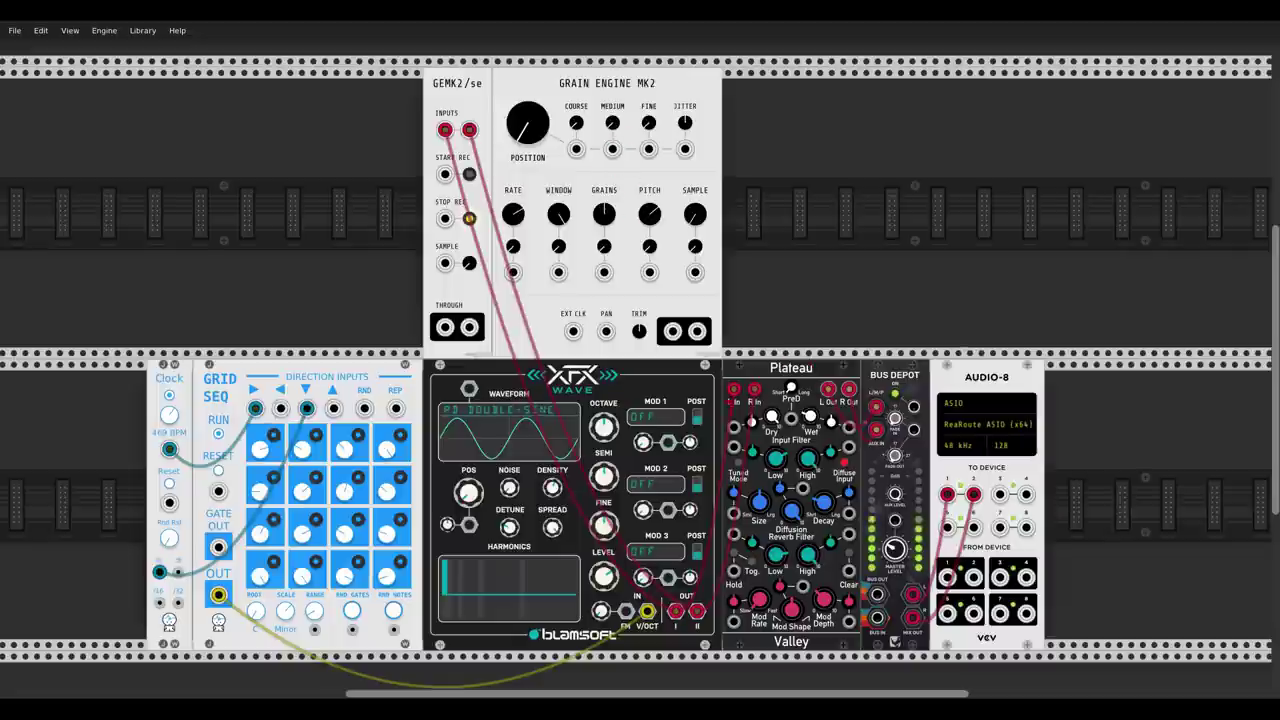
Connect the Grain Engine MK2's stereo outputs to Plateau's L and R inputs and sweep its position, rate and window
drag(734, 389, 697, 331)
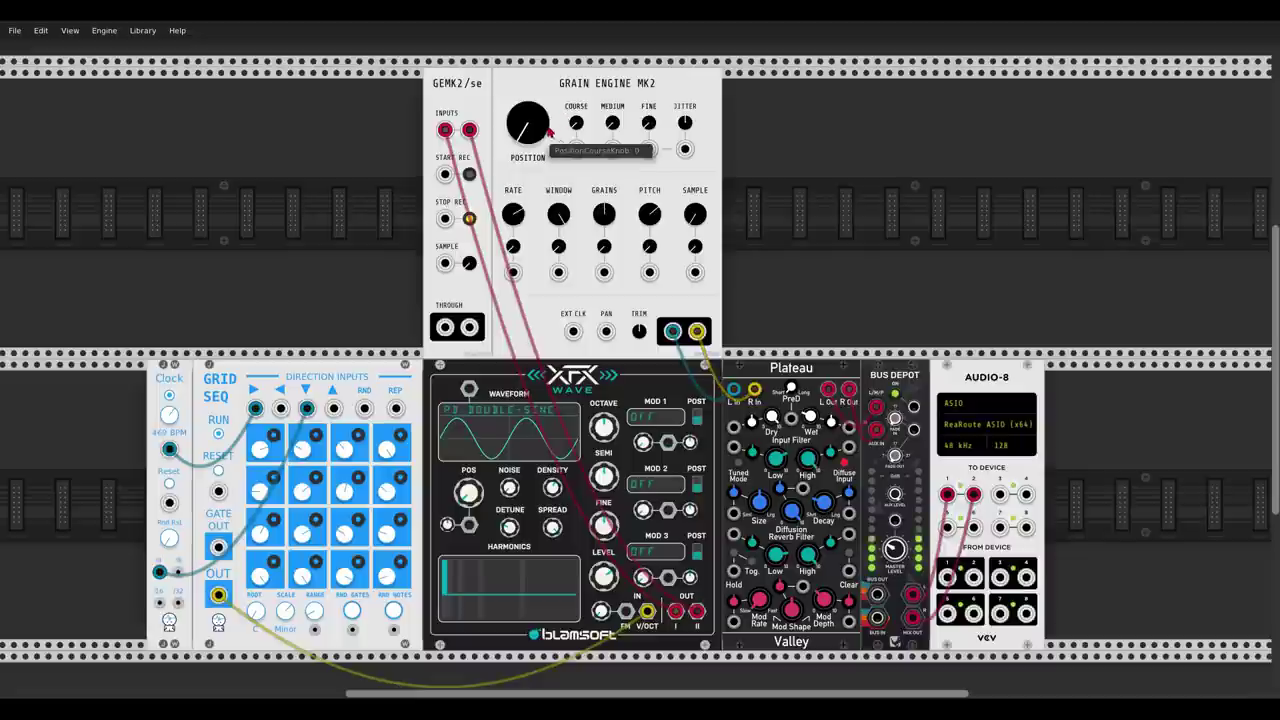
mouse_move(548, 131)
mouse_down()
mouse_move(548, 88)
mouse_move(548, 133)
mouse_up()
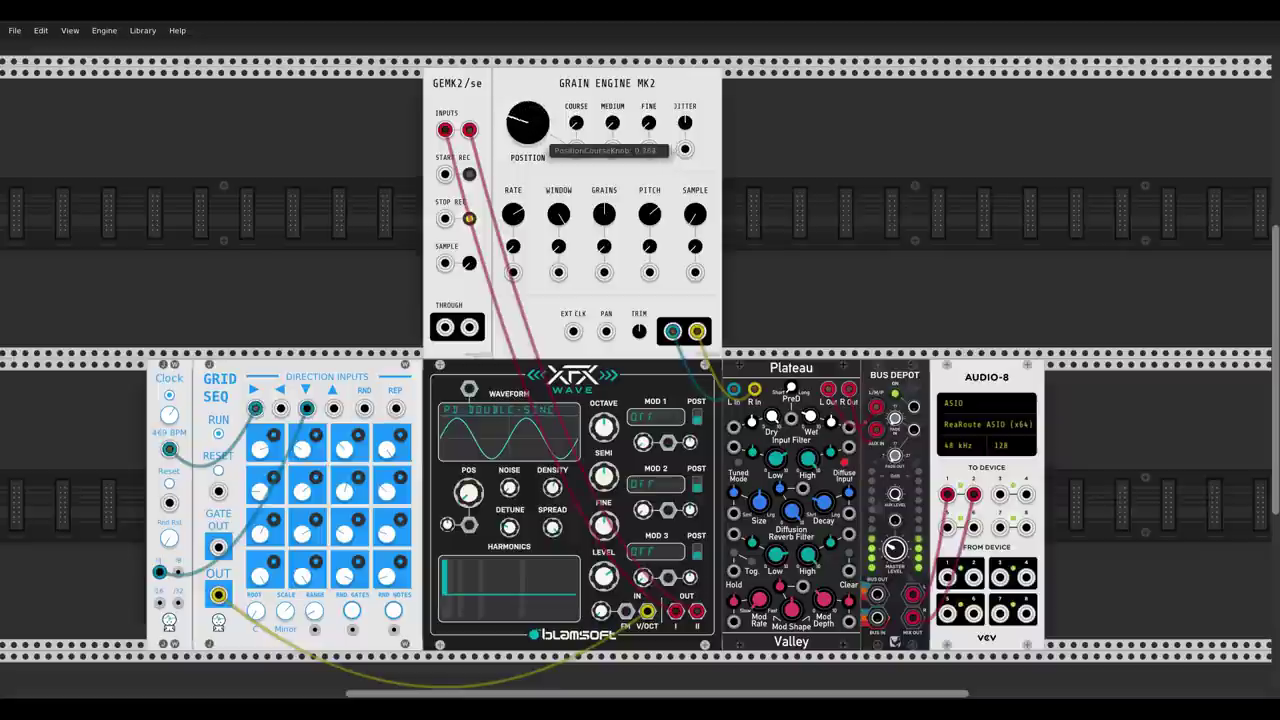
drag(548, 148, 528, 116)
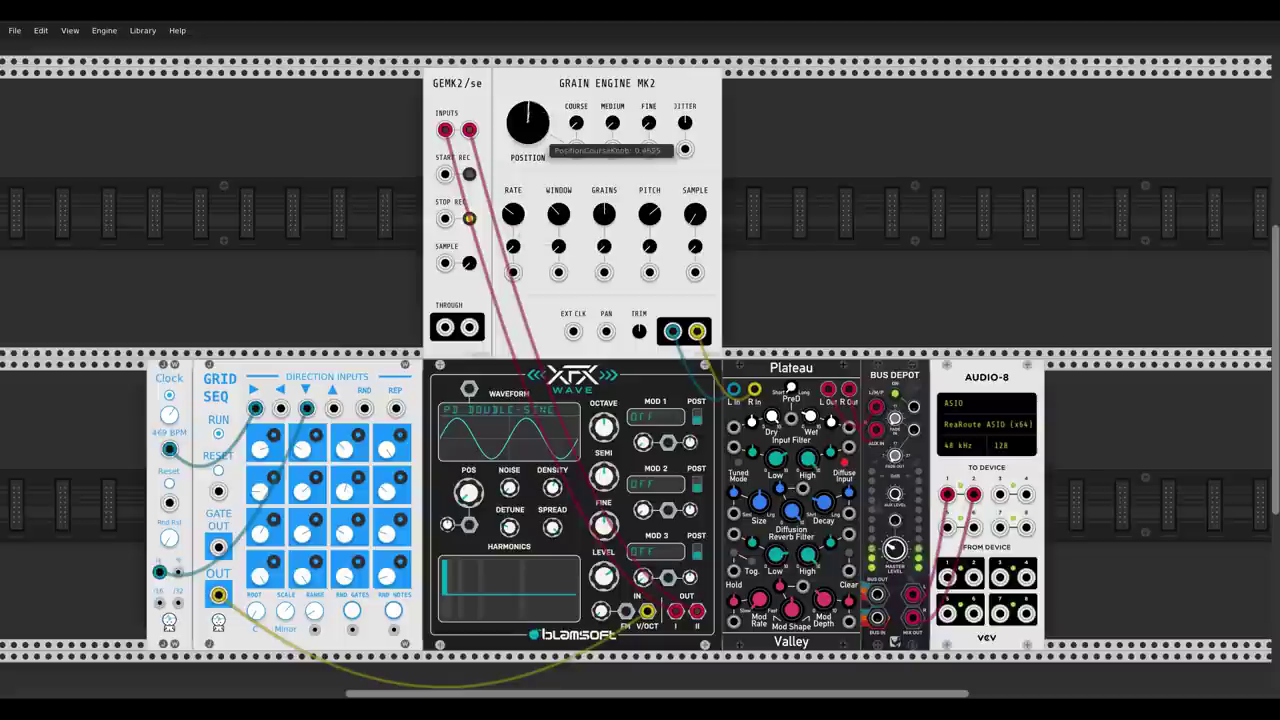
Lower the Grain Engine MK2's grains and vary its pitch while moving the playback position through the recorded sample
drag(604, 214, 649, 222)
drag(576, 122, 576, 124)
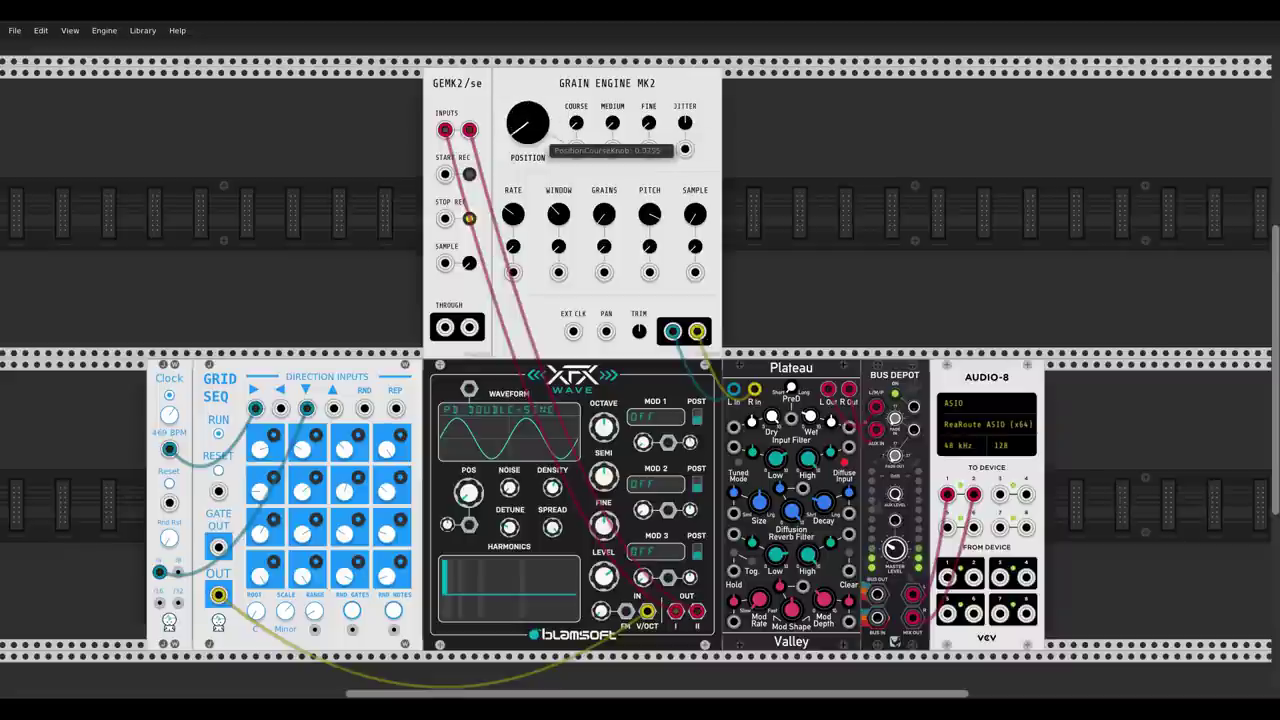
drag(649, 214, 649, 220)
drag(576, 122, 576, 130)
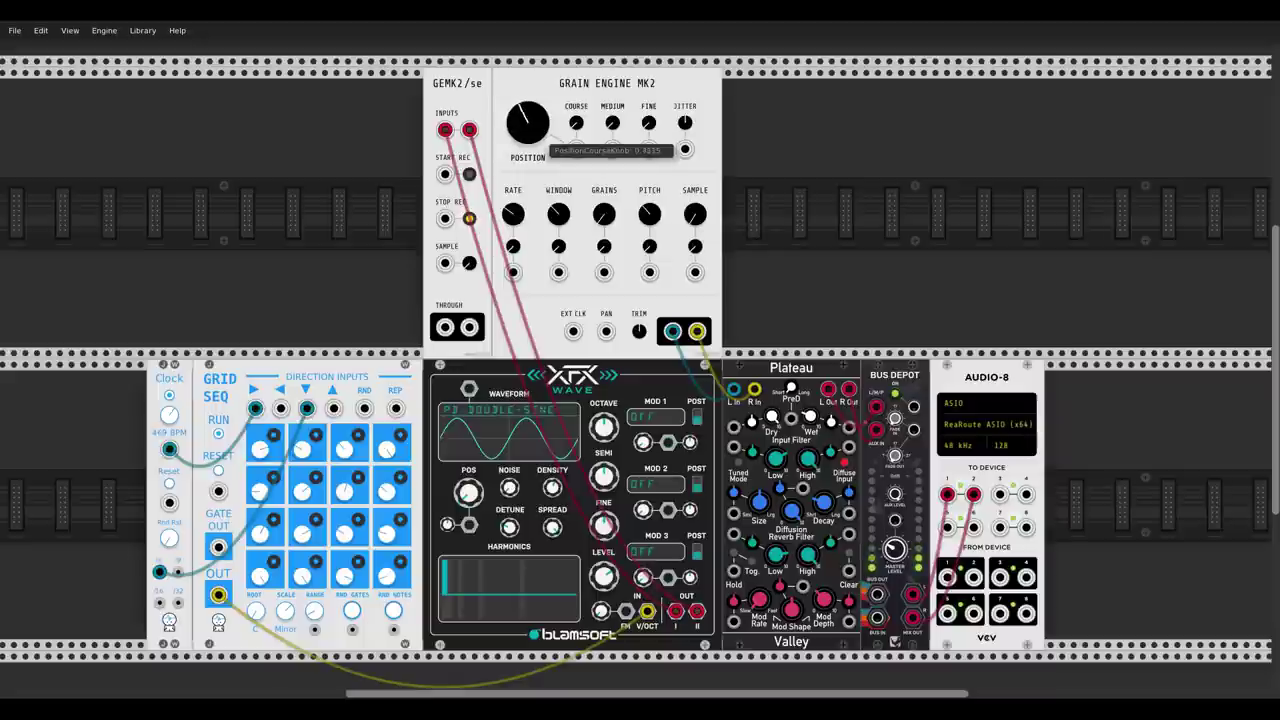
drag(528, 122, 528, 128)
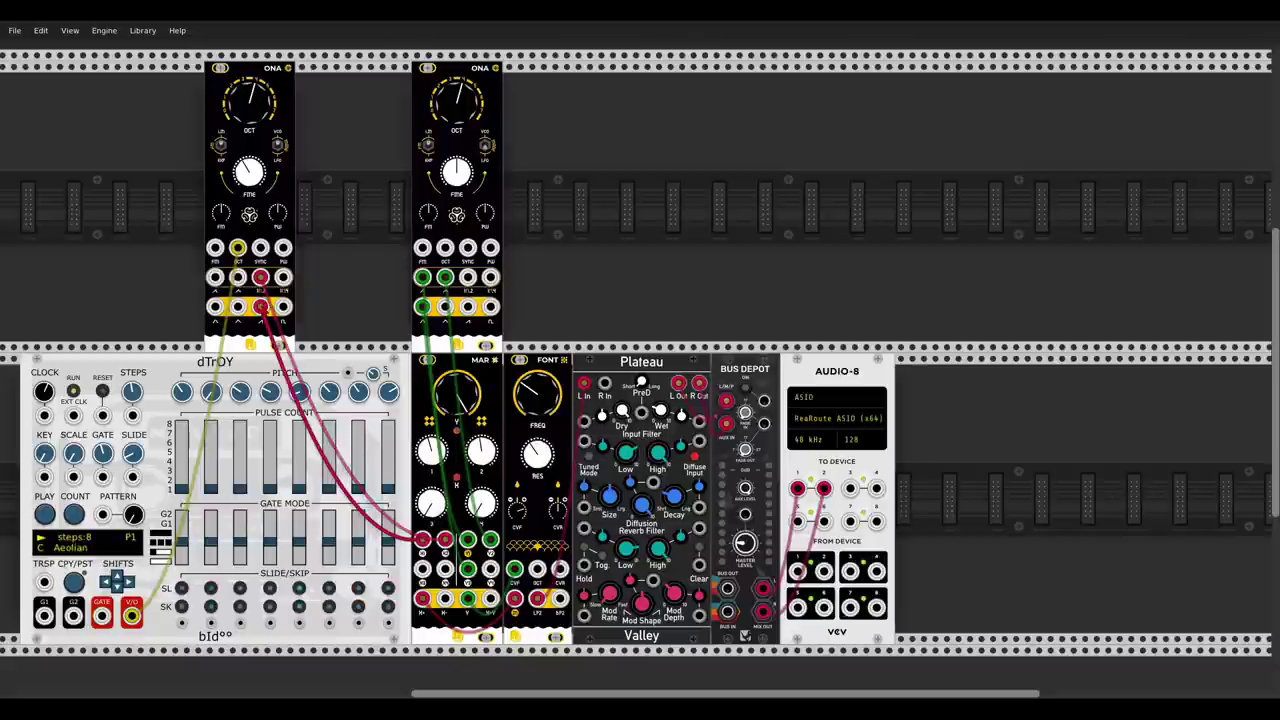
Examine the two ONA oscillators, the second one's LFO mode, and their connections to MAR and FONT
drag(261, 306, 261, 277)
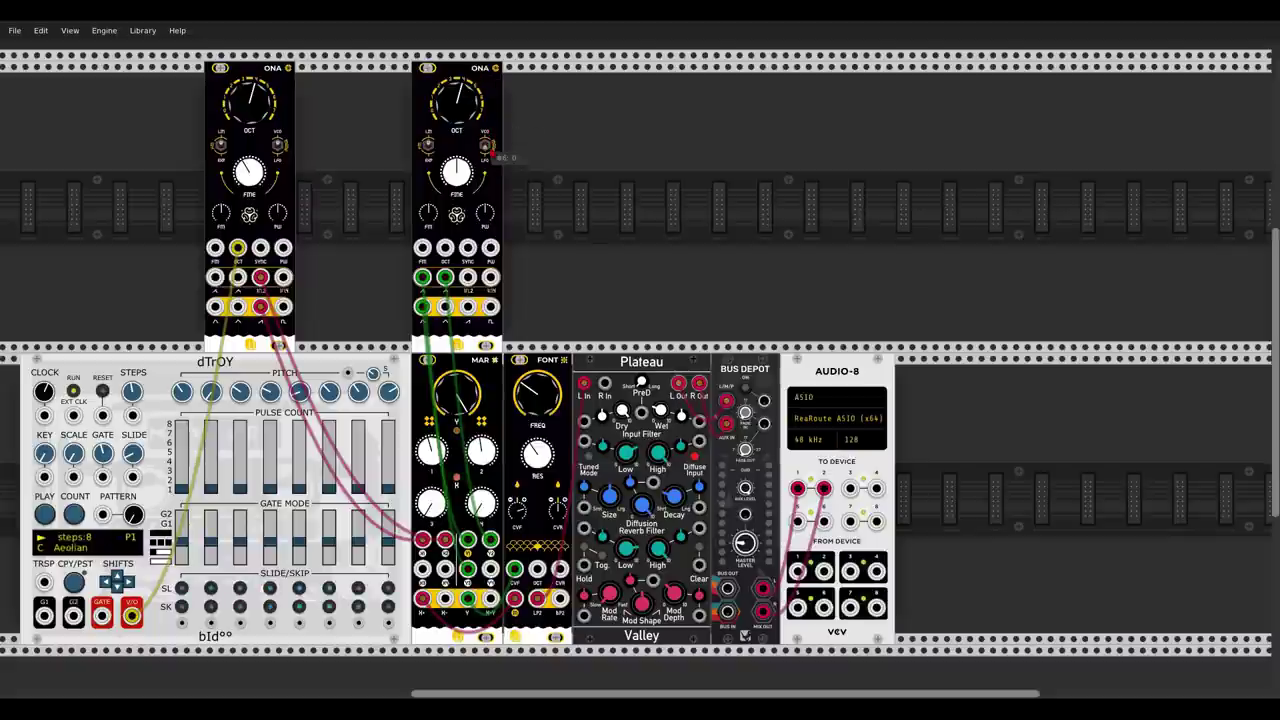
scroll(478, 140, up, 5)
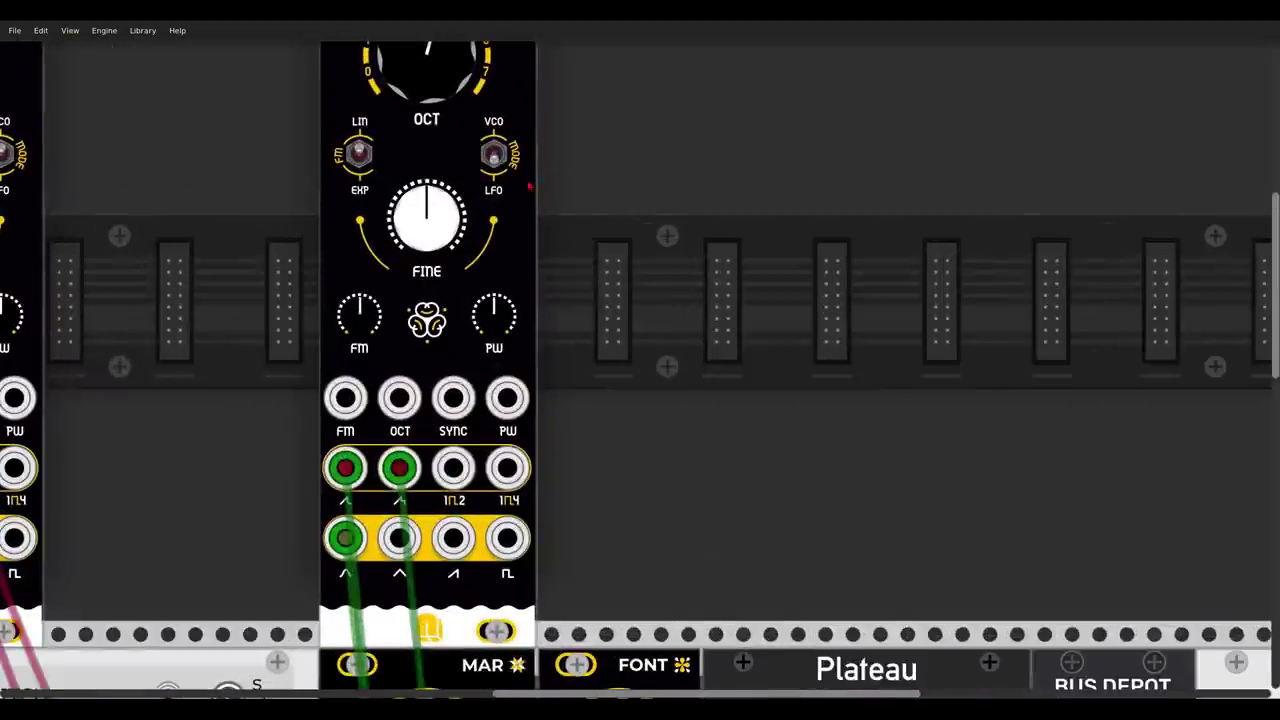
scroll(478, 140, up, 1)
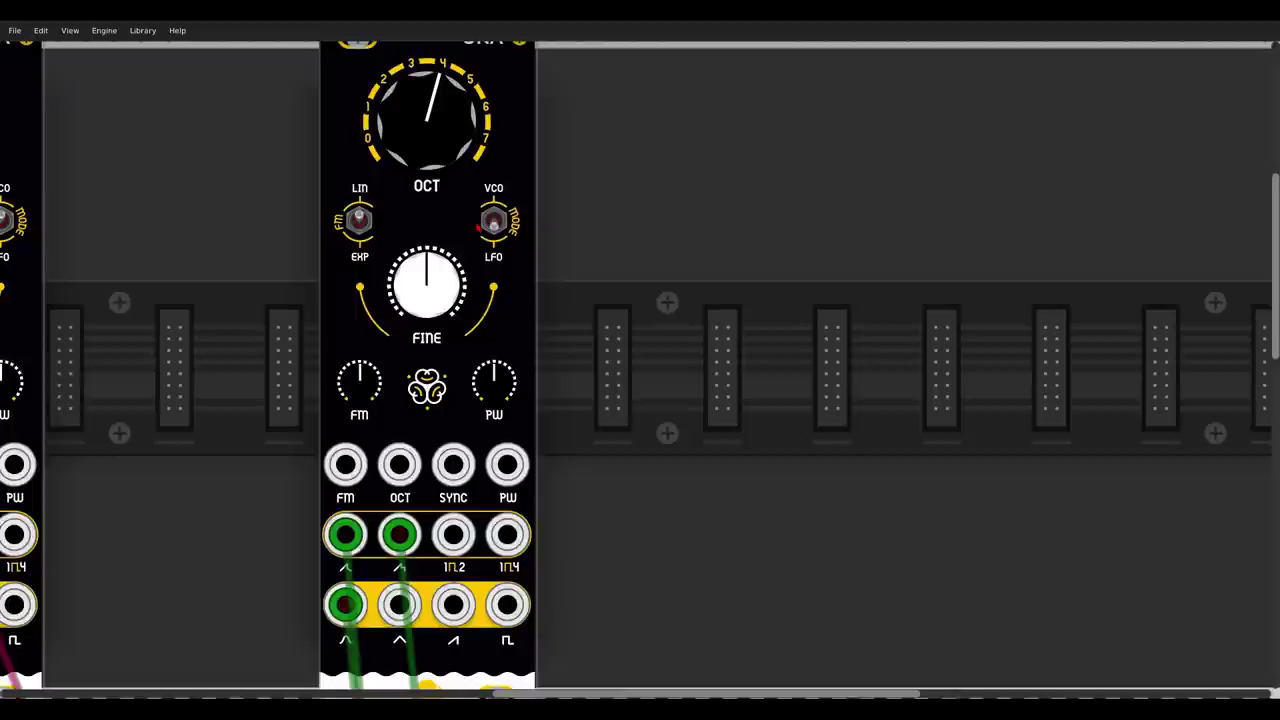
scroll(640, 370, down, 5)
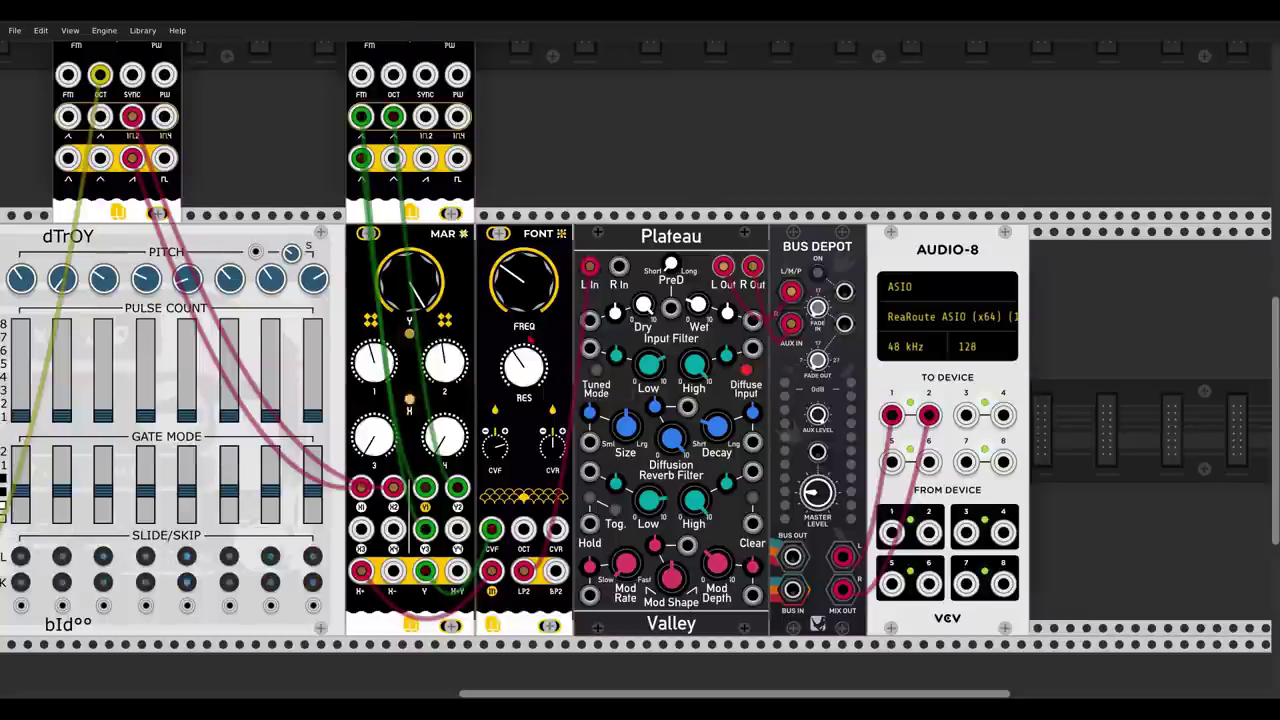
scroll(530, 330, down, 1)
scroll(540, 188, down, 1)
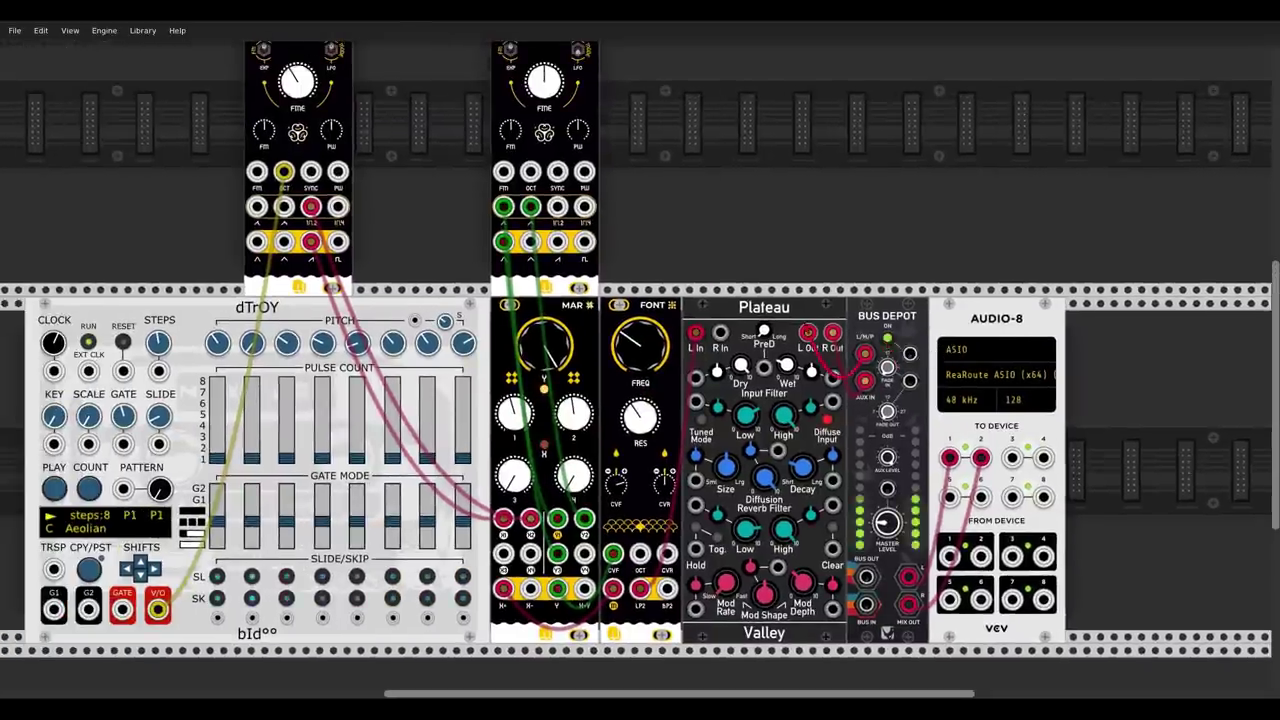
scroll(750, 297, up, 2)
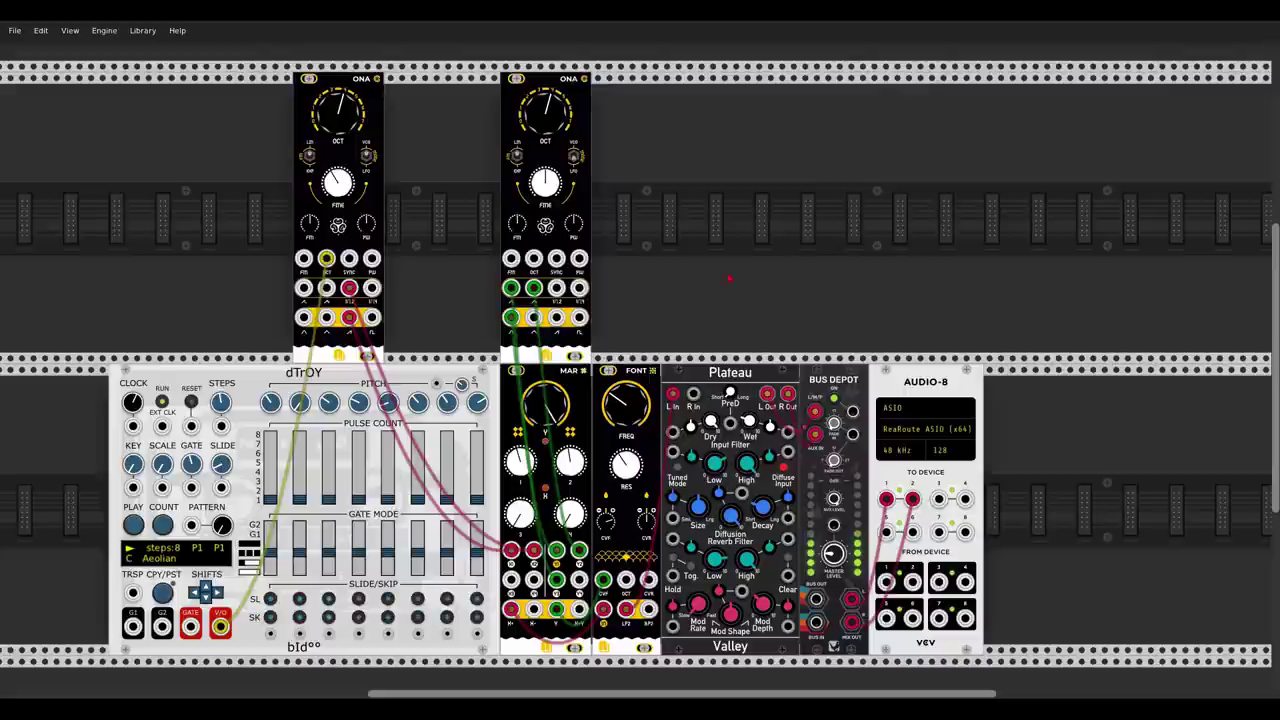
Raise the first ONA's octave and move its cable from the 1/2 sub-square output to the 1/4 output
drag(338, 112, 338, 82)
drag(349, 288, 372, 288)
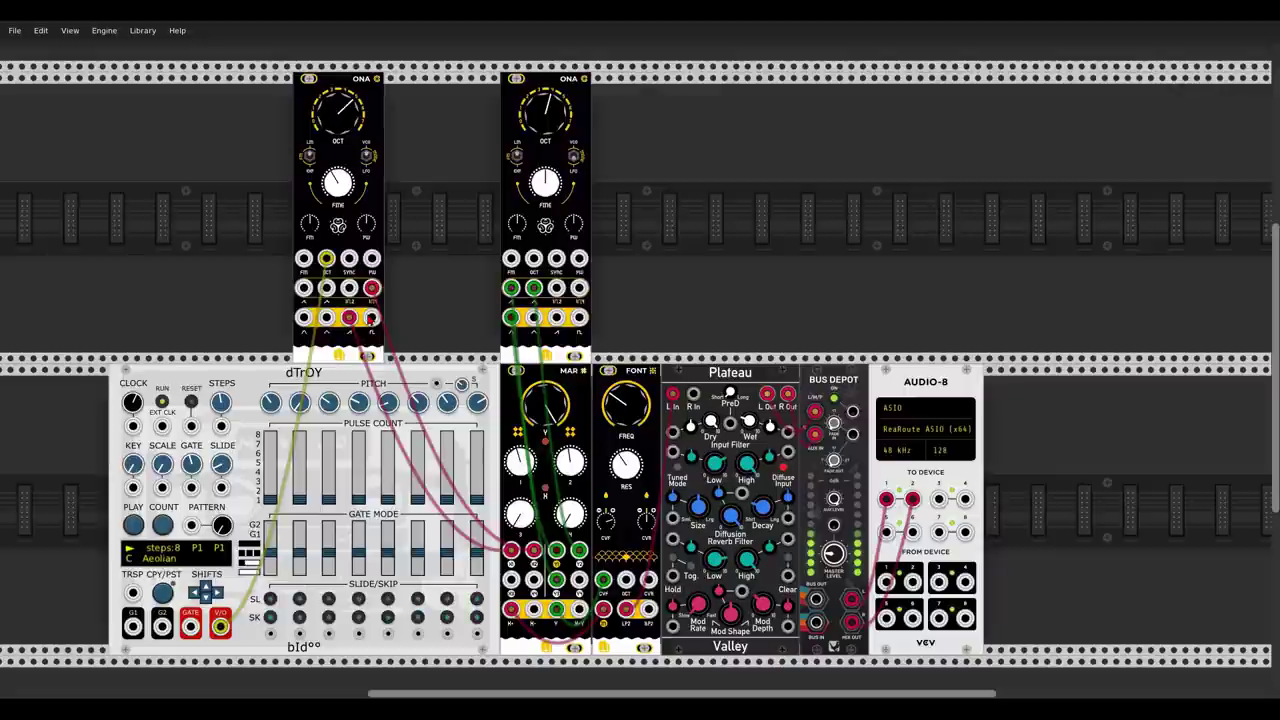
Adjust the FONT filter's frequency, raise its resonance, and set the second ONA's octave to 5
drag(625, 405, 625, 416)
drag(625, 463, 625, 469)
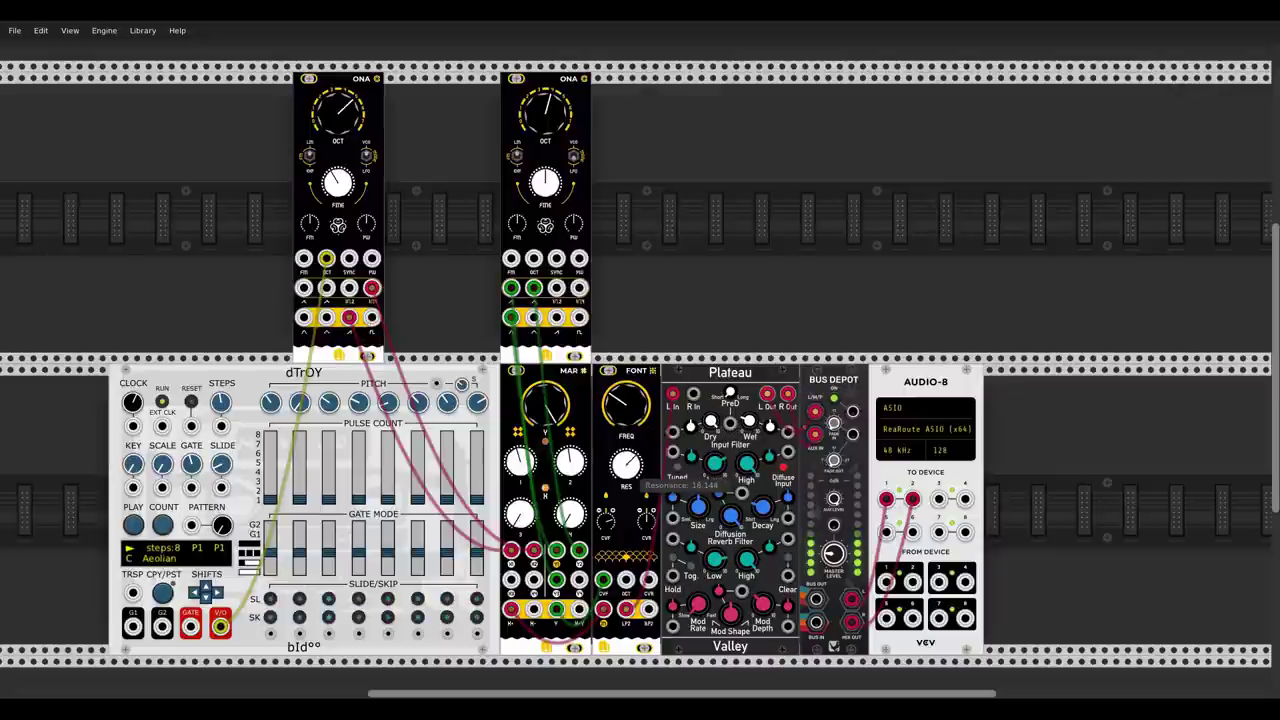
drag(625, 405, 625, 400)
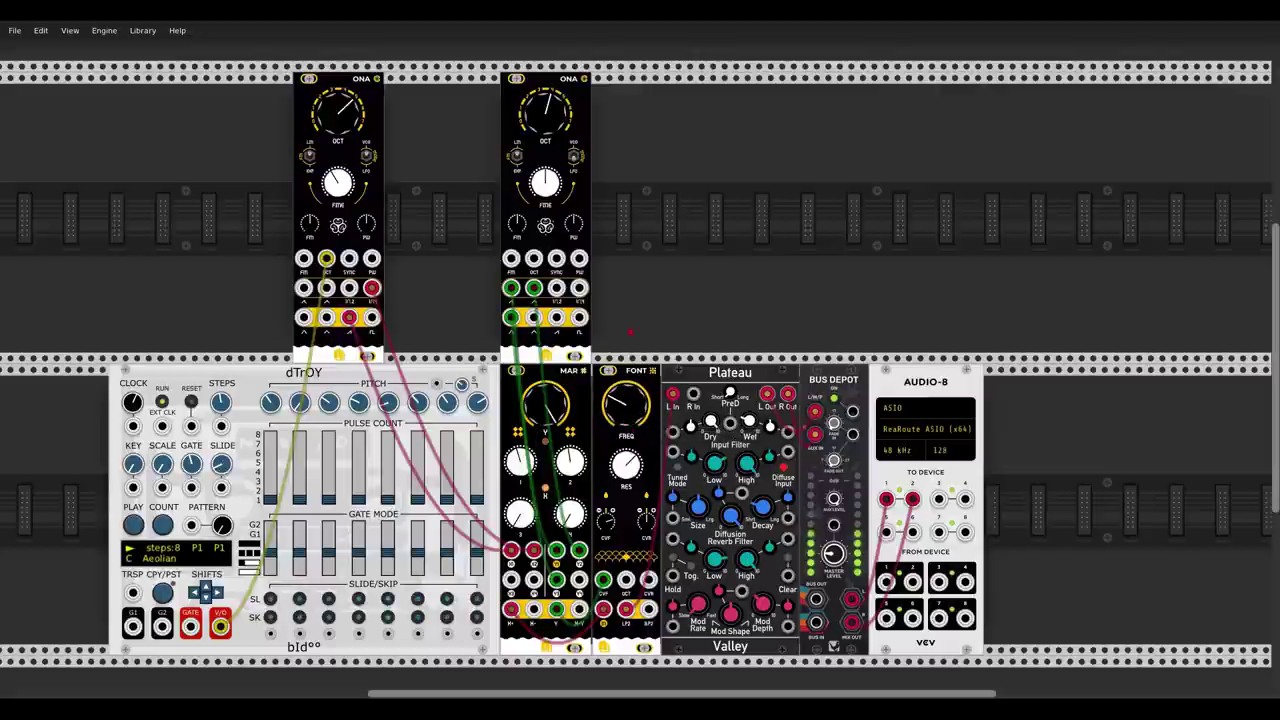
mouse_move(566, 137)
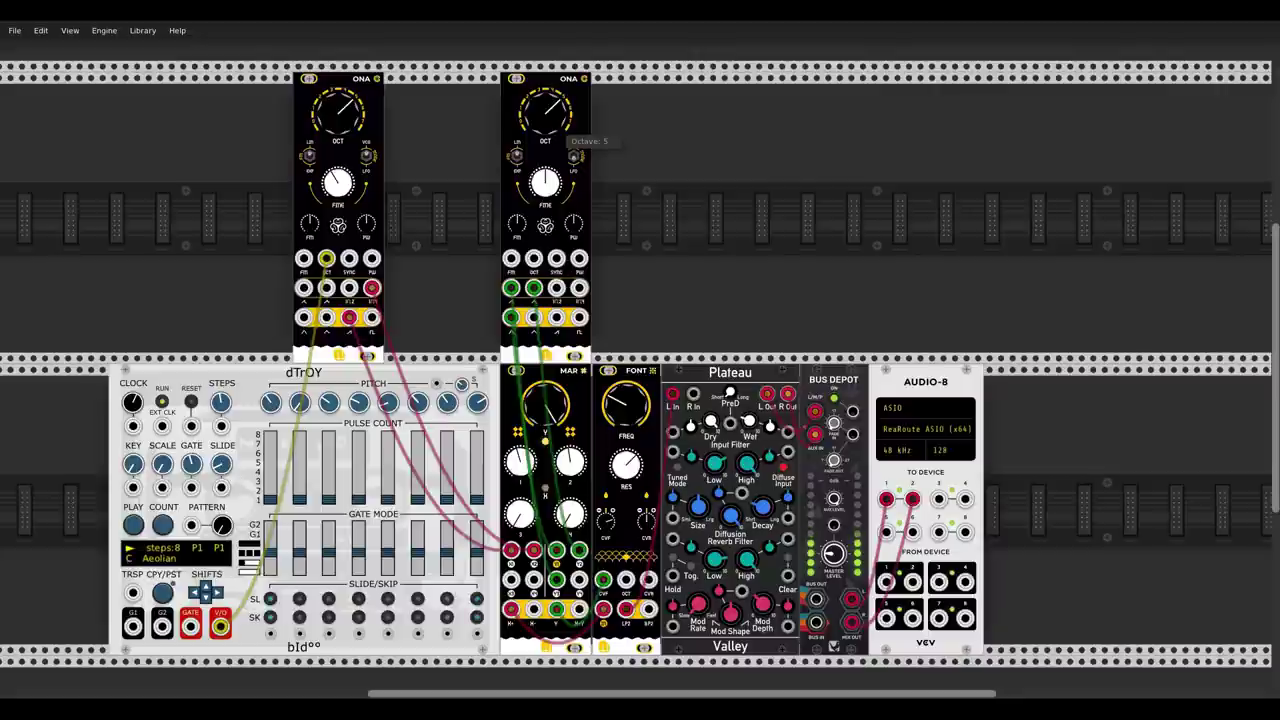
mouse_move(566, 137)
mouse_down()
mouse_move(566, 123)
mouse_move(566, 144)
mouse_up()
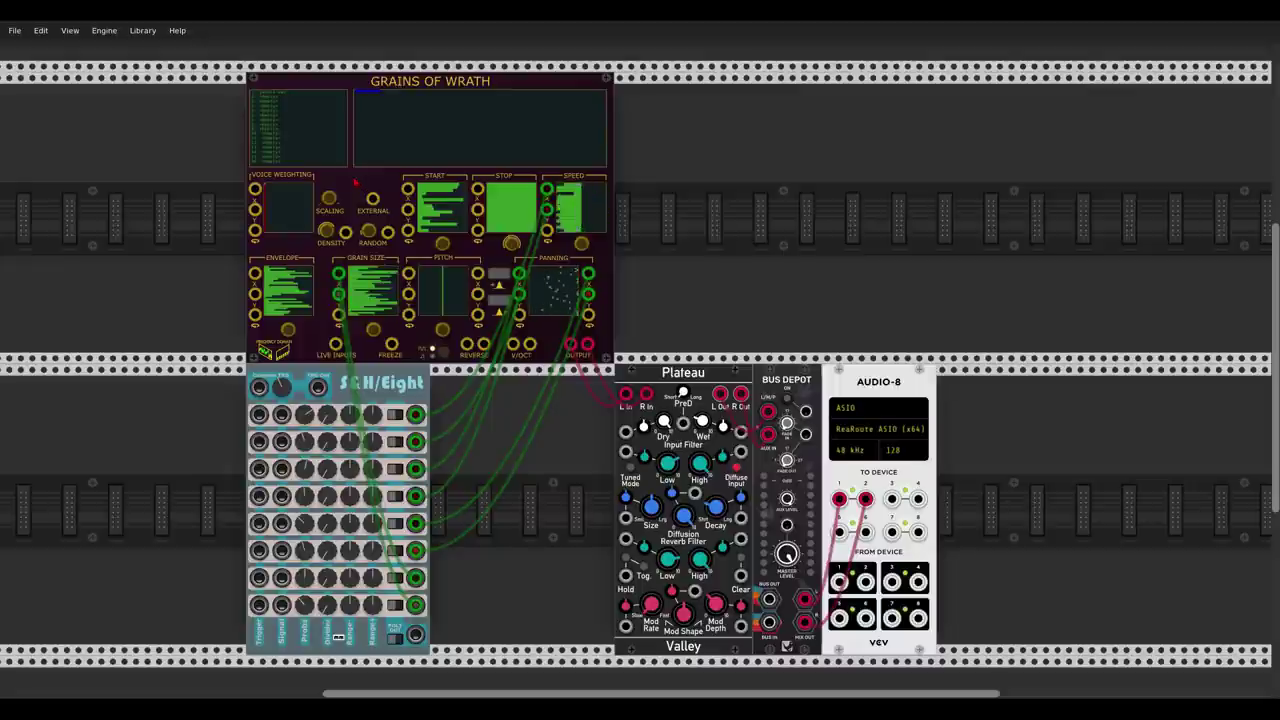
Switch on the Bus Depot in the Grains of Wrath patch
click(787, 400)
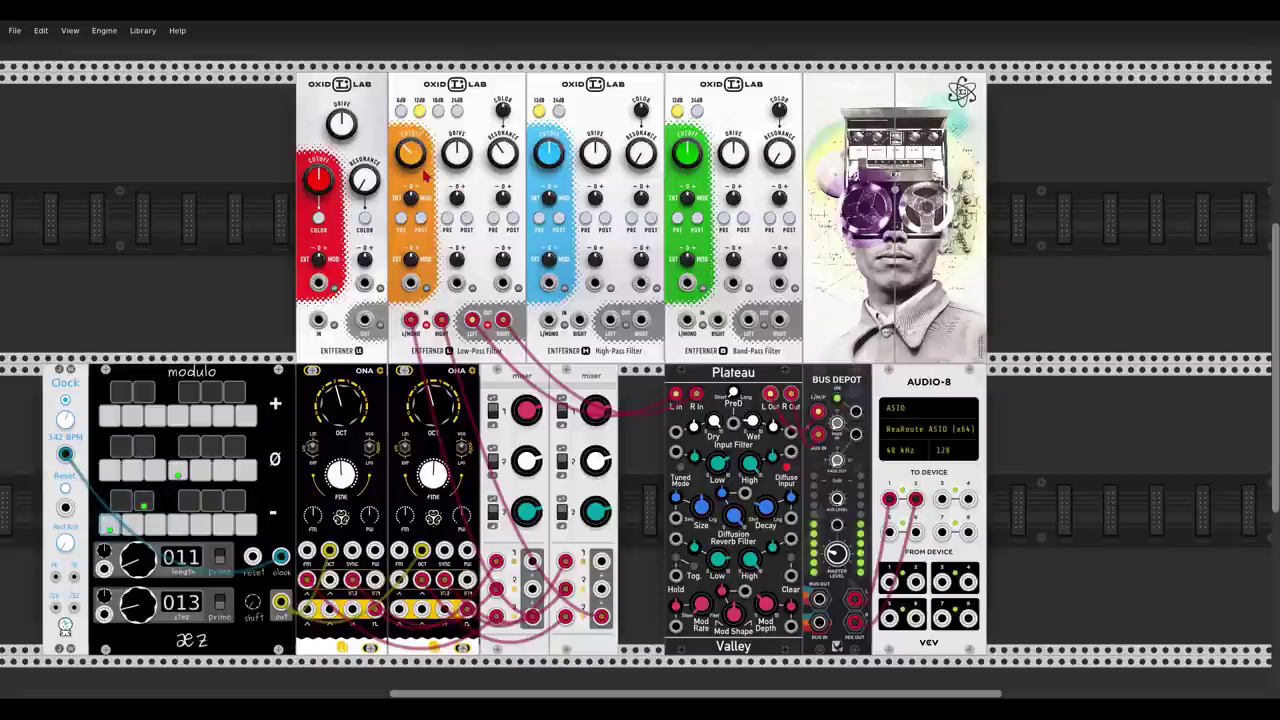
Raise the cutoff and resonance of the orange Entferner L low-pass filter
mouse_move(420, 168)
mouse_move(410, 152)
mouse_down()
mouse_move(410, 120)
mouse_move(410, 135)
mouse_up()
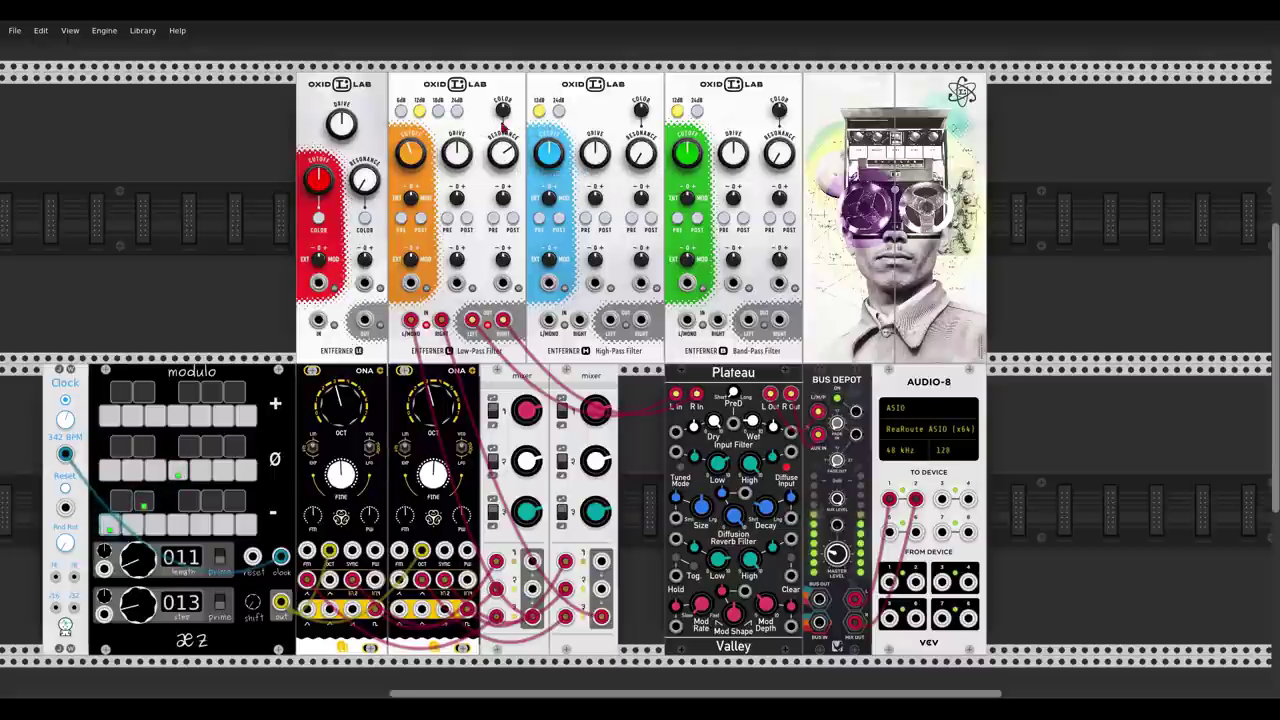
Adjust the color, internal cutoff modulation amount and resonance of the orange Entferner L low-pass filter
drag(502, 105, 502, 85)
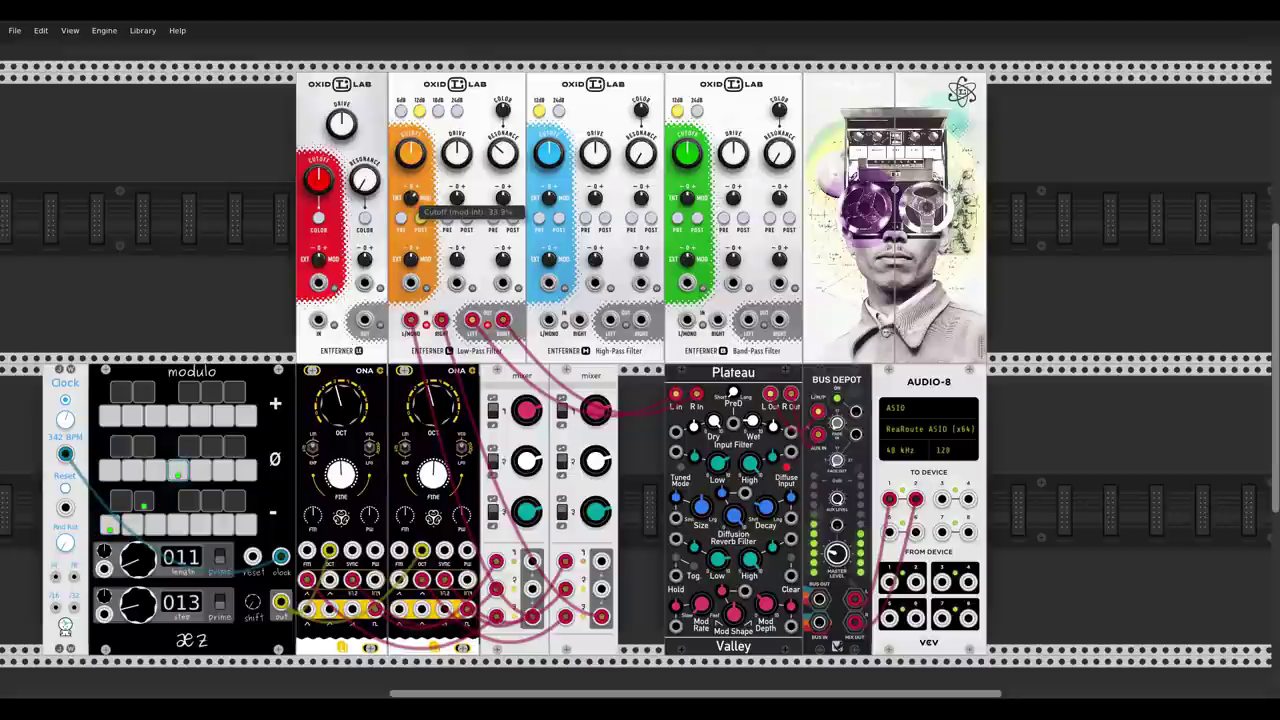
drag(416, 207, 416, 206)
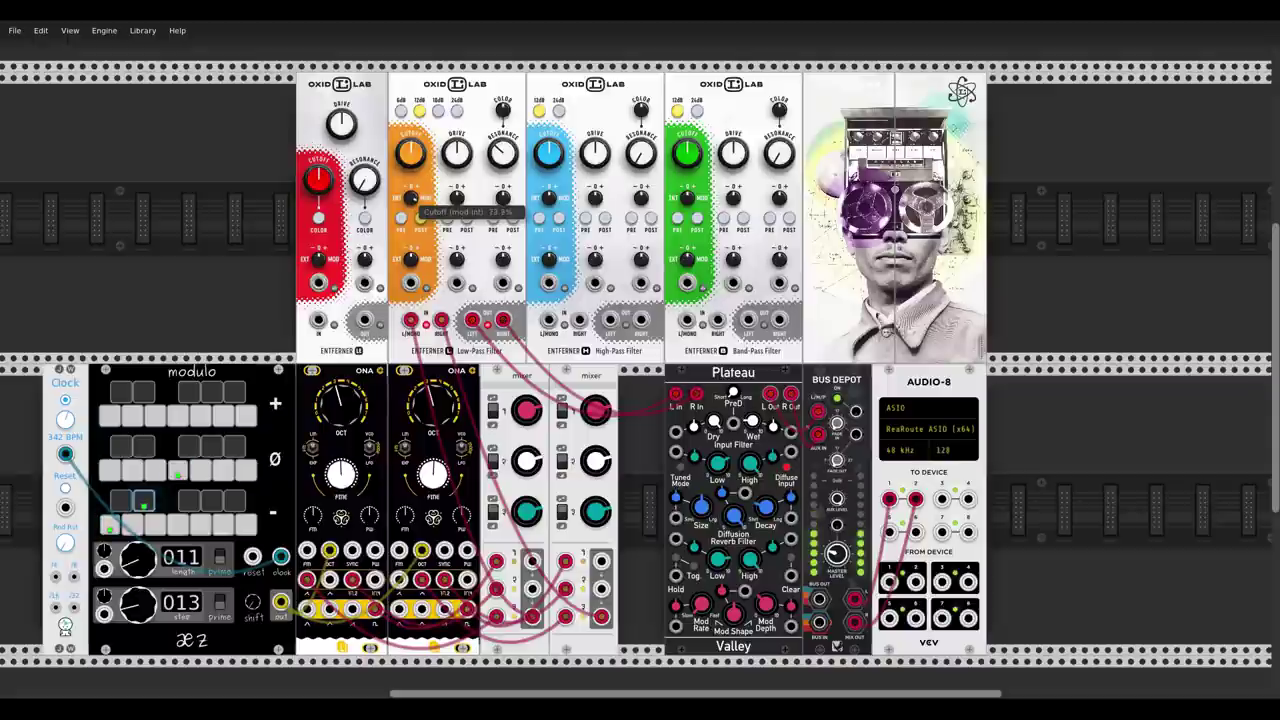
drag(416, 206, 416, 210)
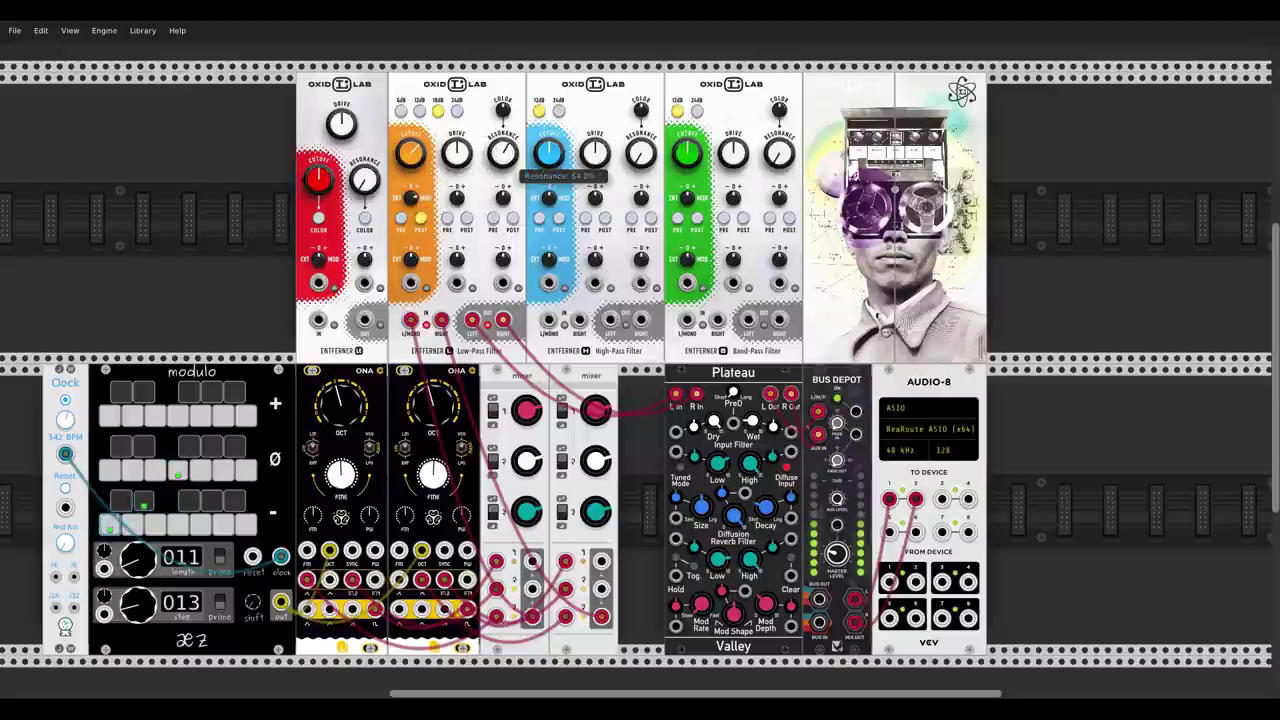
drag(502, 152, 502, 165)
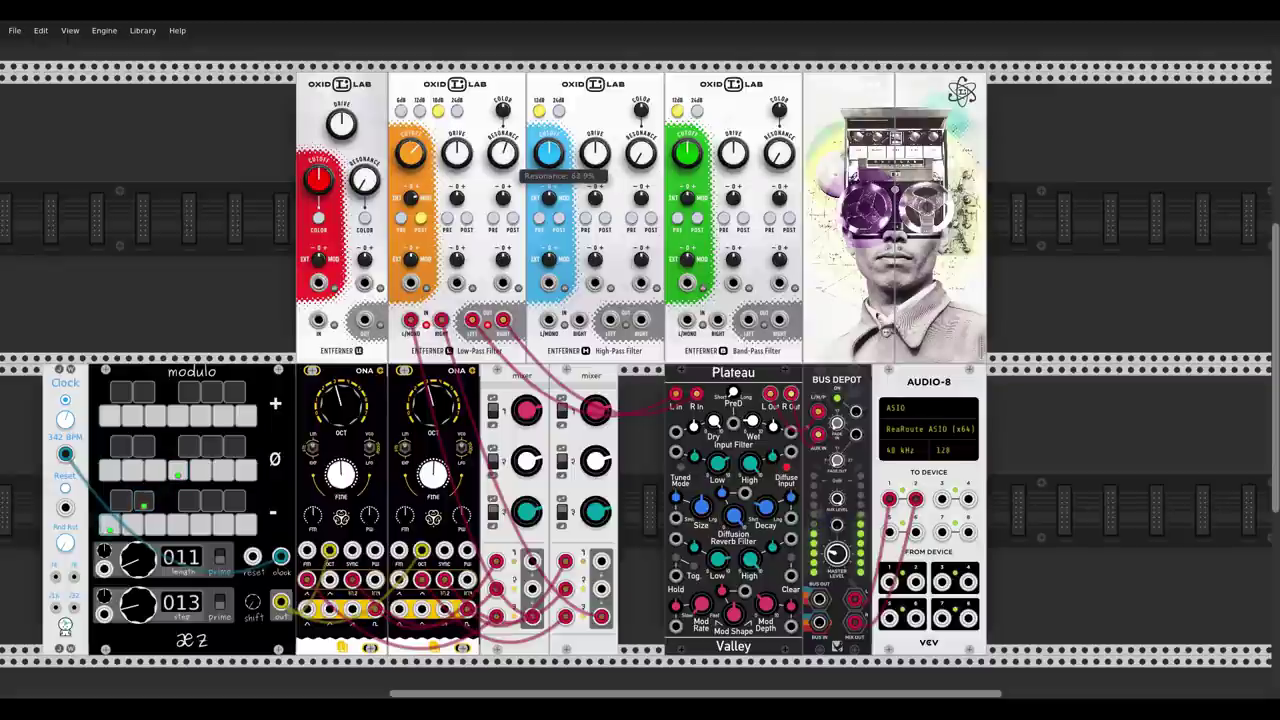
drag(502, 152, 502, 184)
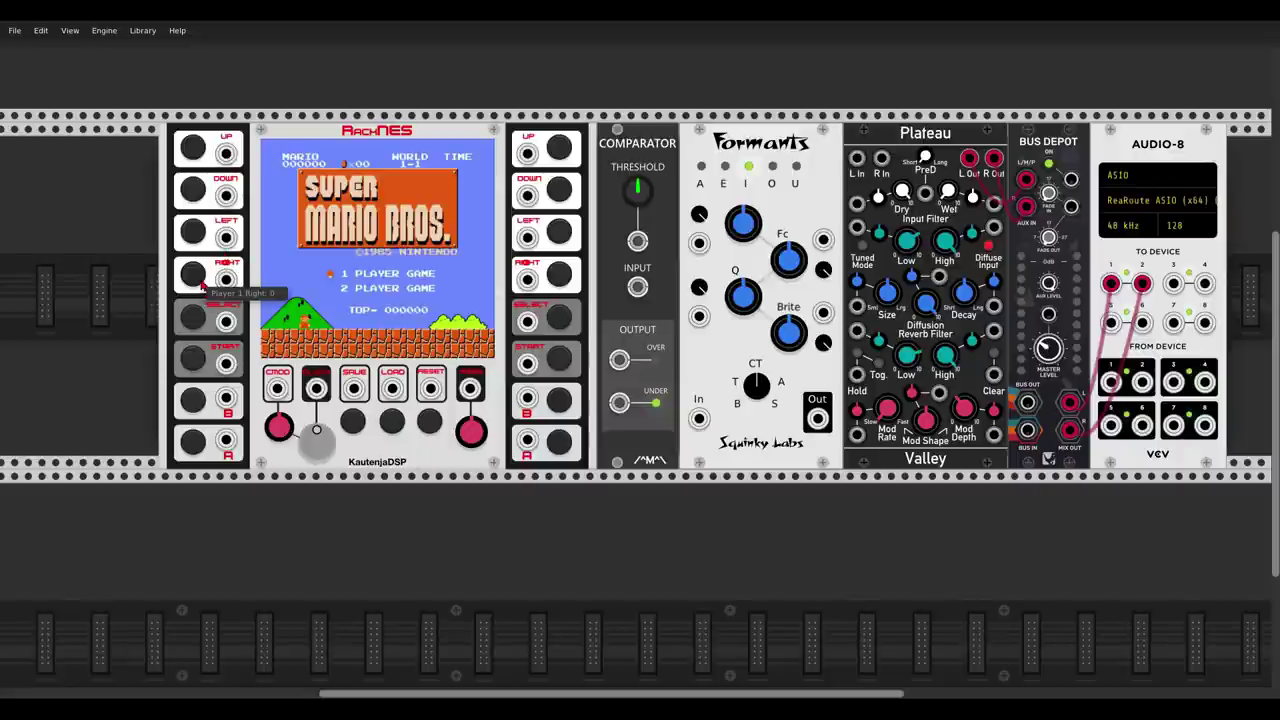
Start a one-player Super Mario Bros. game in RackNES and walk Mario to the right
click(194, 319)
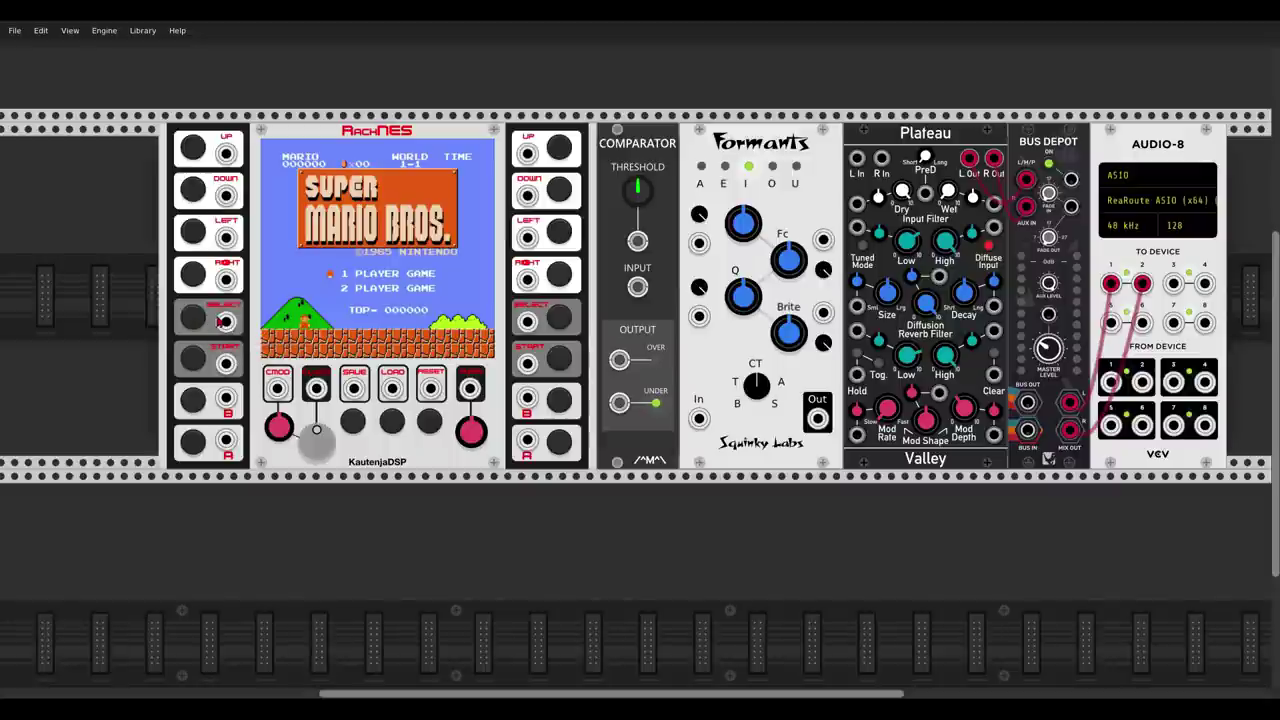
click(194, 361)
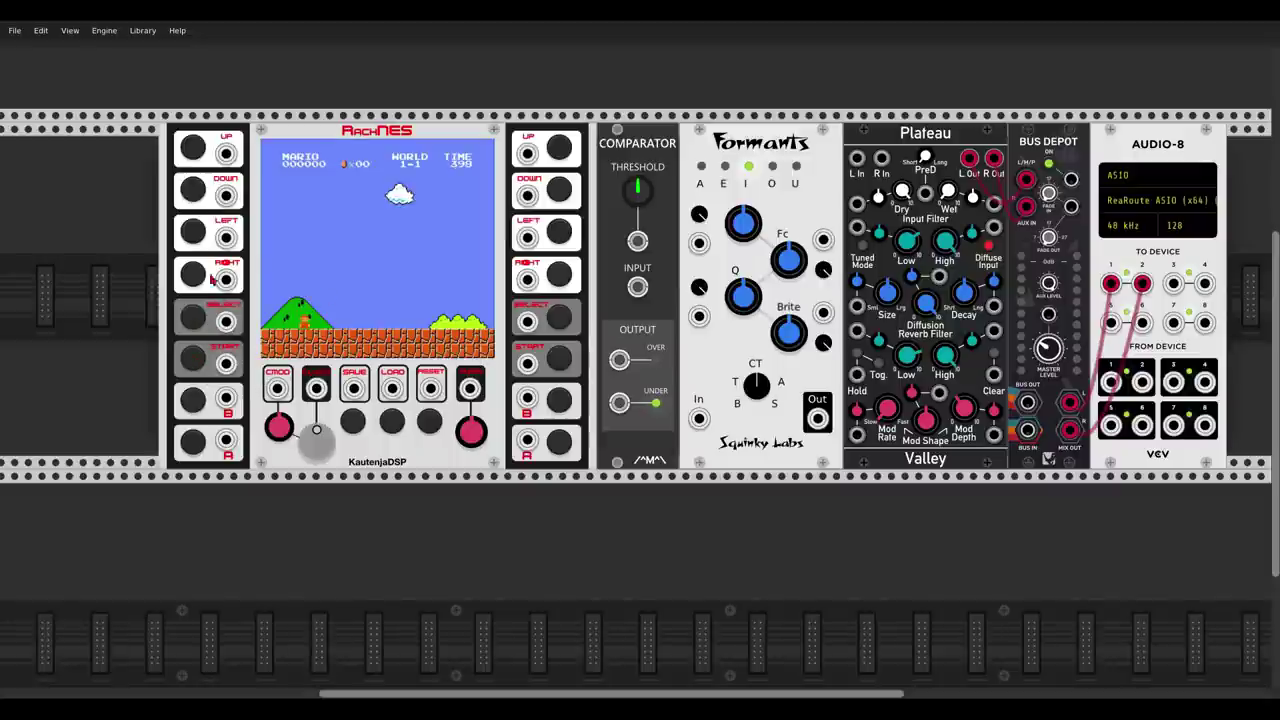
scroll(212, 280, up, 1)
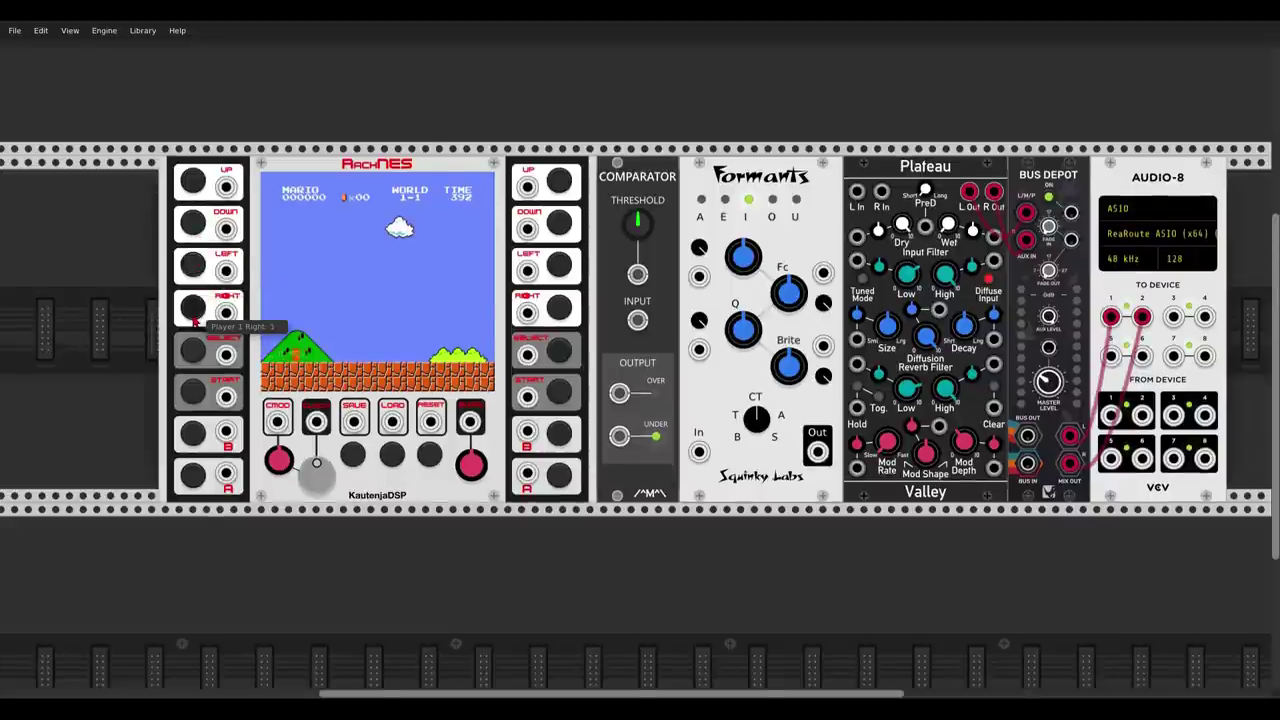
drag(194, 320, 194, 316)
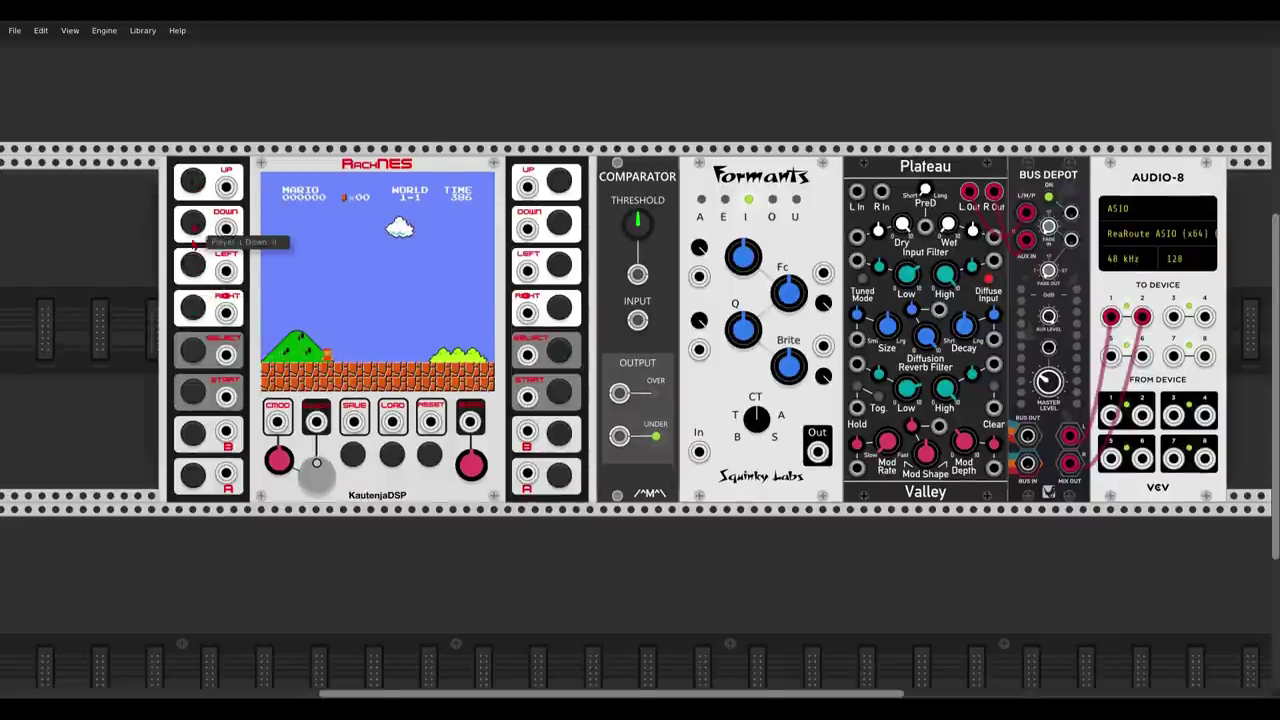
Make Mario jump repeatedly using Player 1's A control on RackNES
click(190, 476)
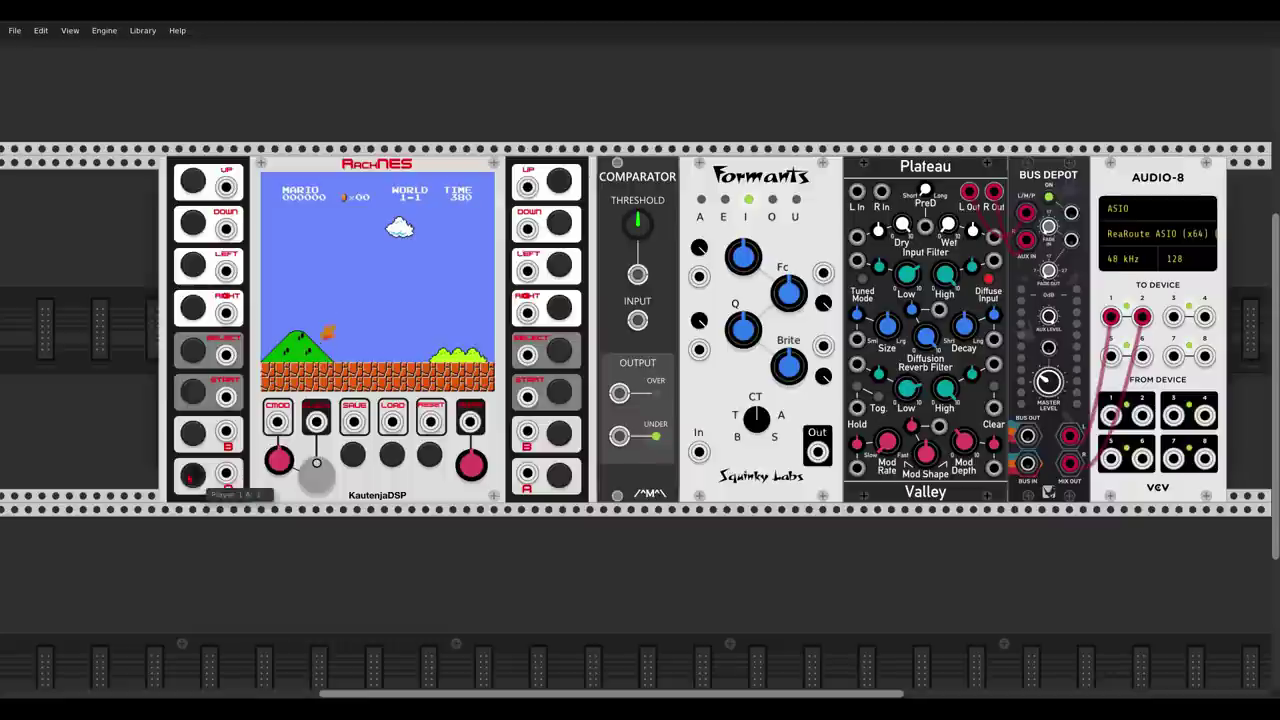
click(190, 476)
click(190, 476)
click(190, 476)
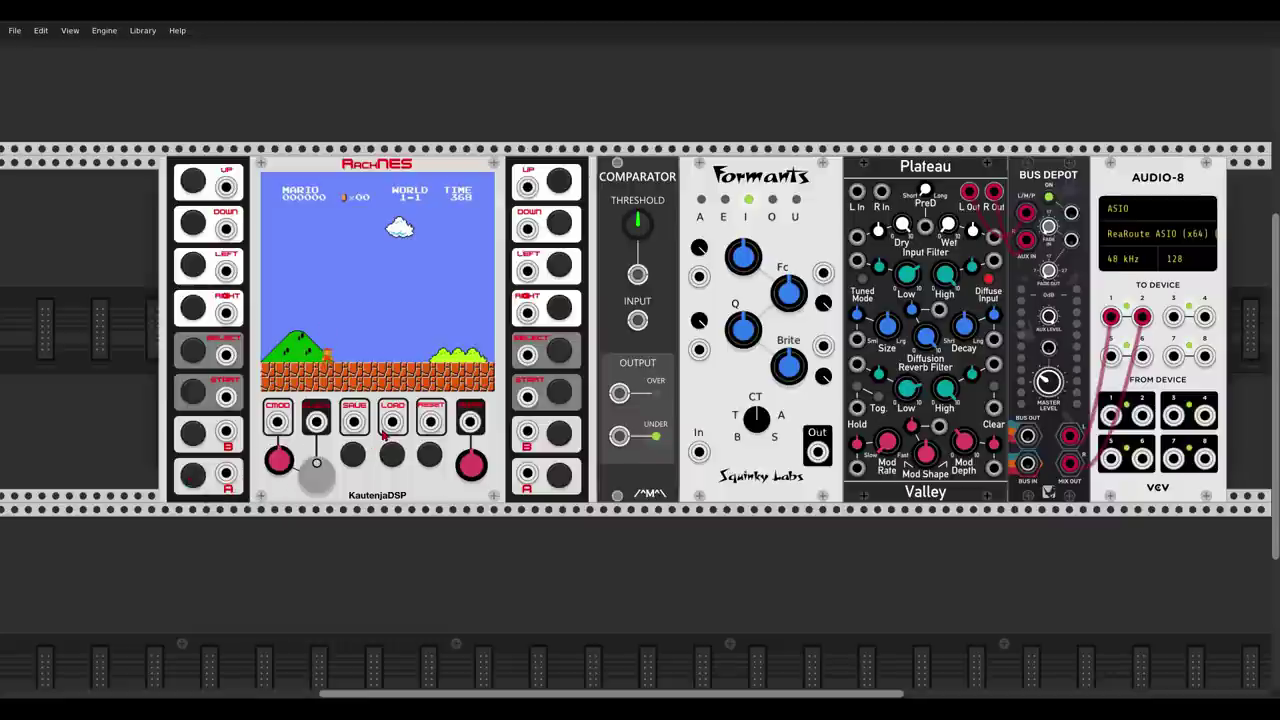
Patch the RackNES sound output into Plateau's left input and adjust Plateau's wet level while making Mario jump
drag(469, 421, 857, 192)
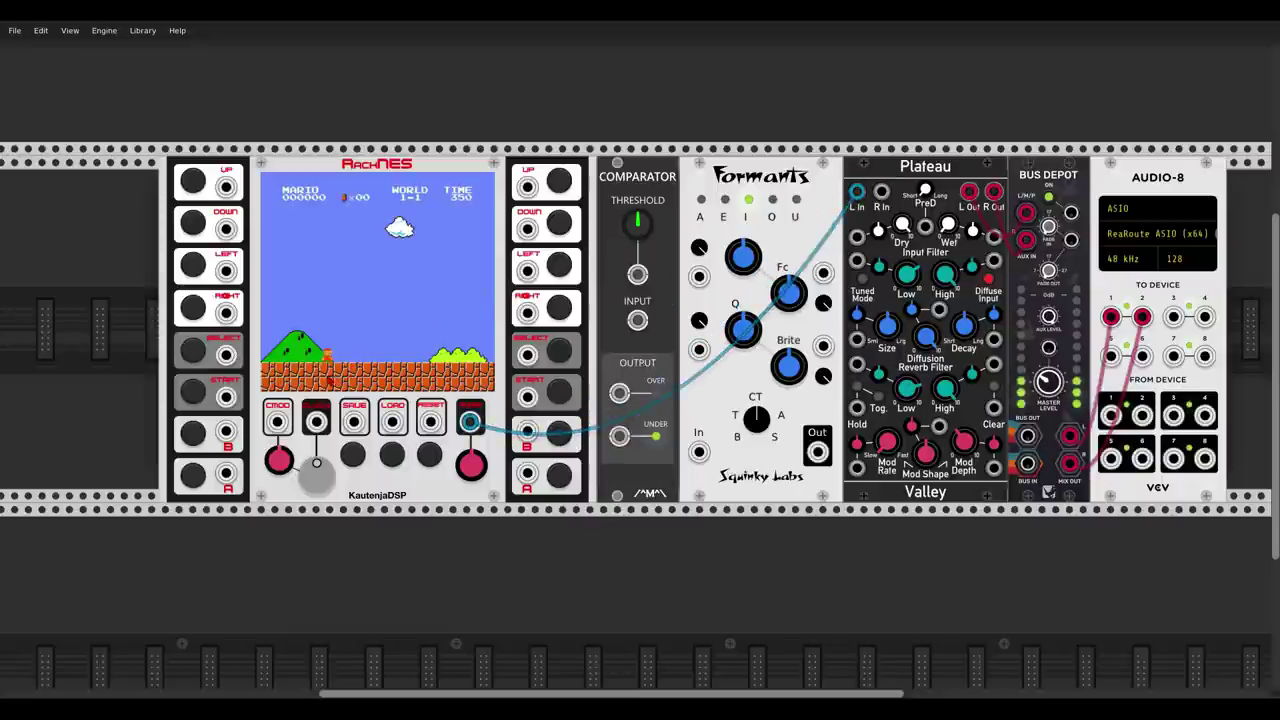
click(193, 476)
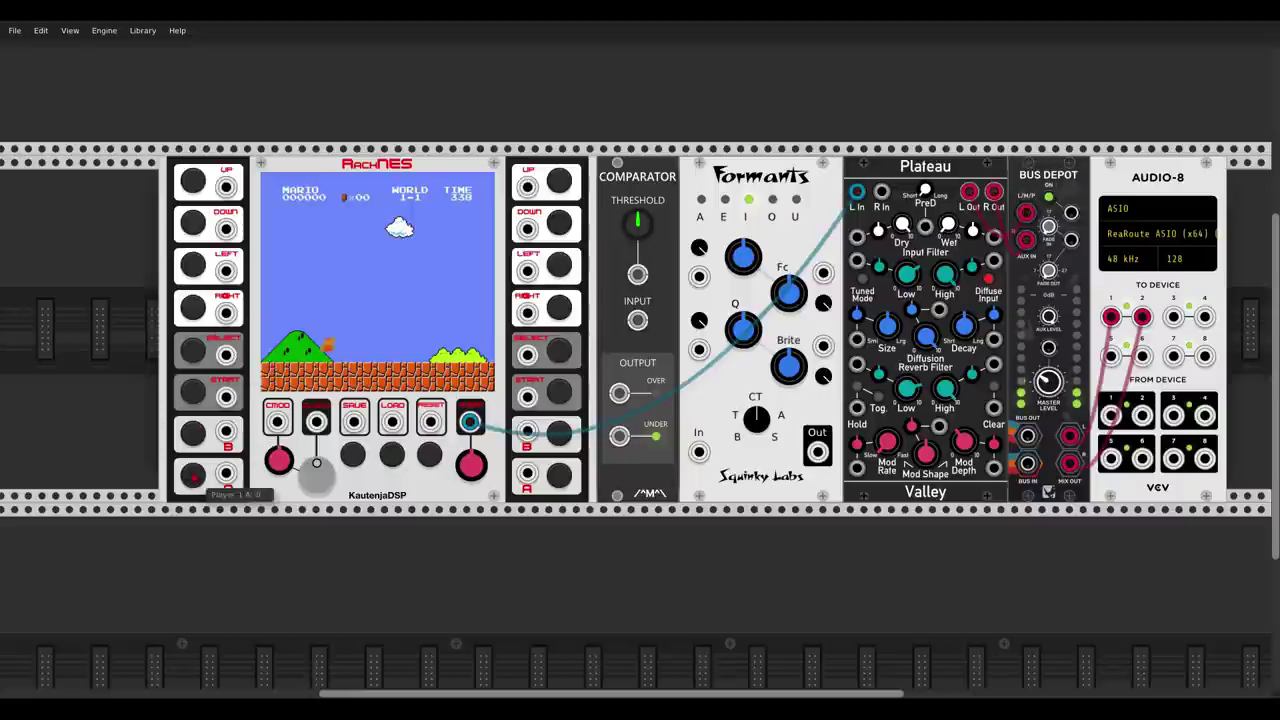
click(193, 476)
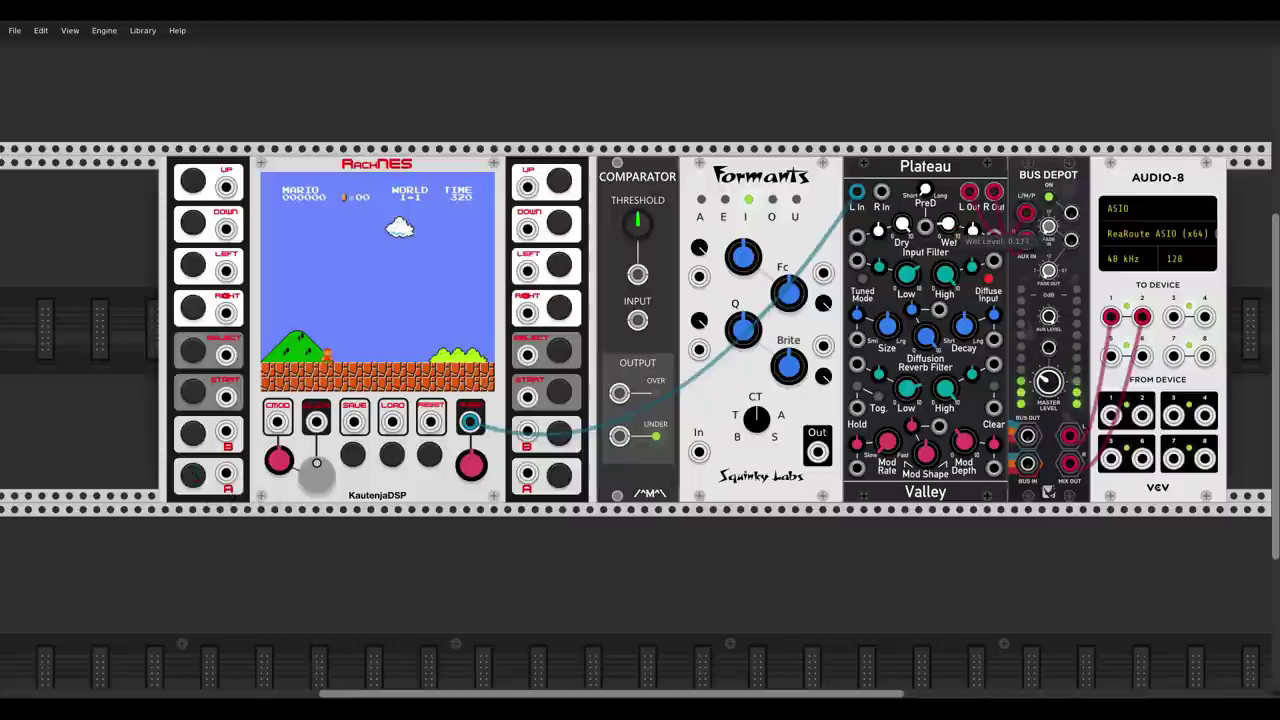
drag(972, 229, 972, 224)
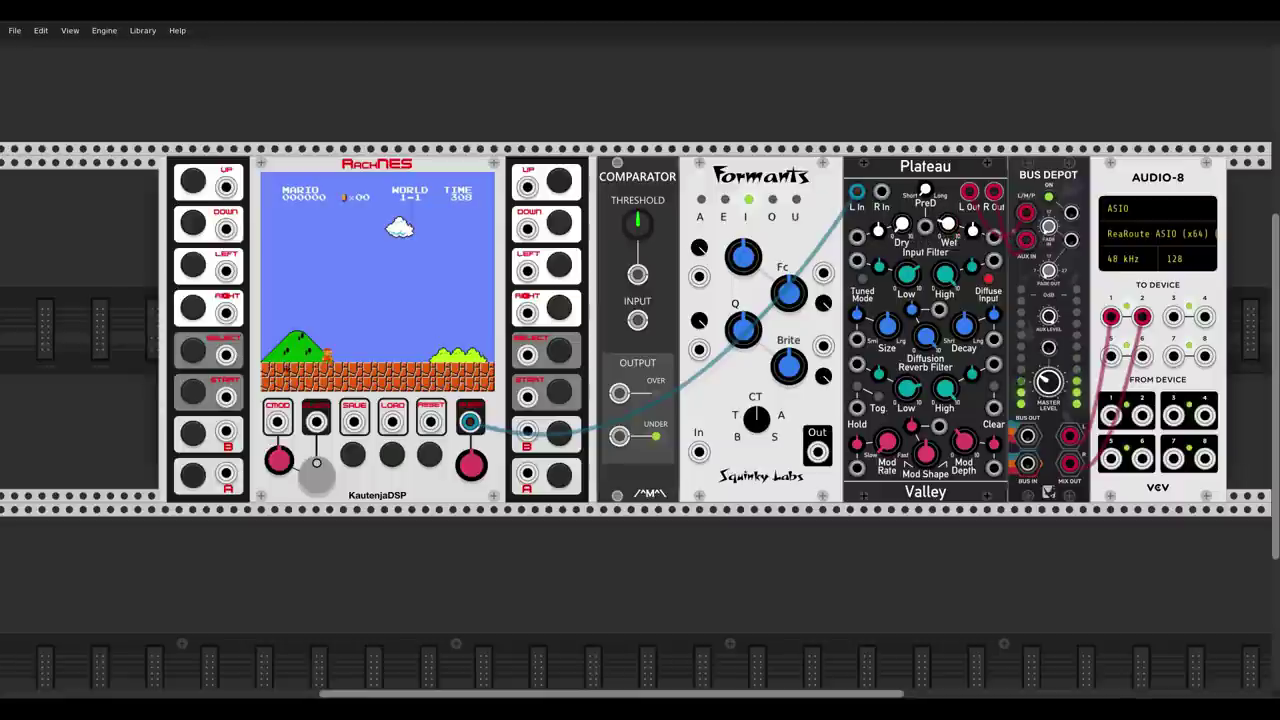
click(196, 480)
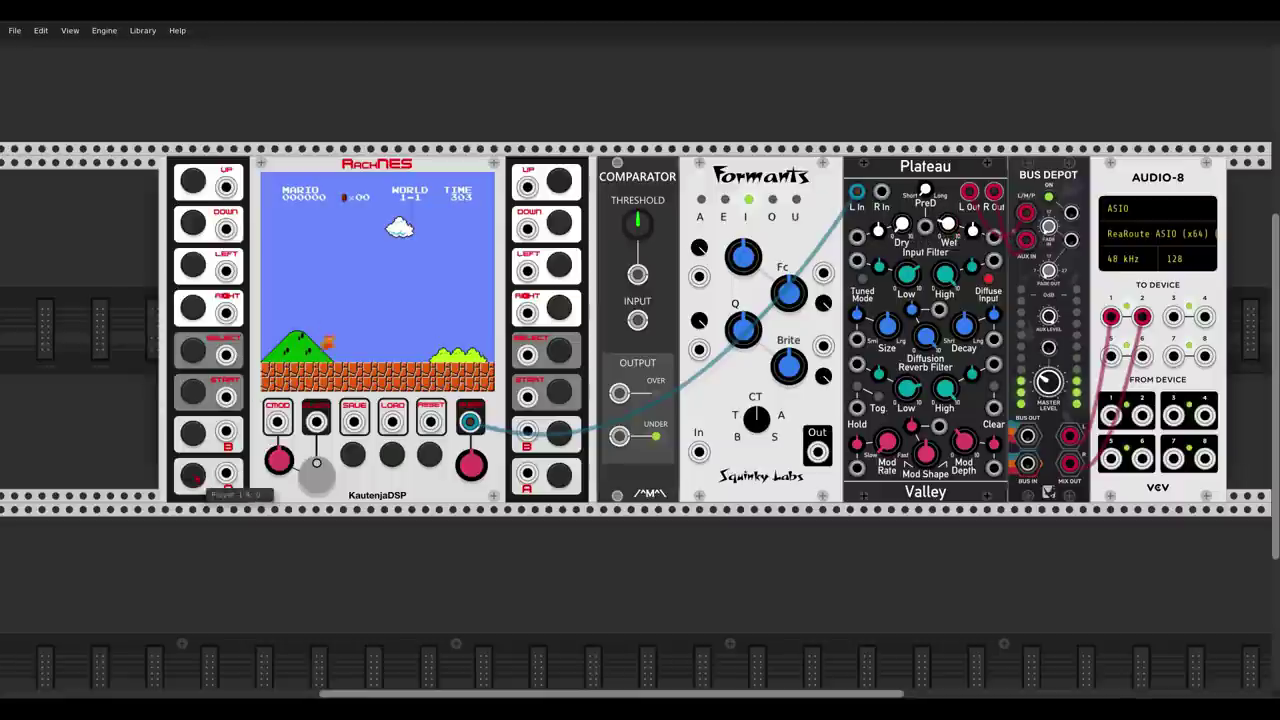
drag(947, 226, 947, 214)
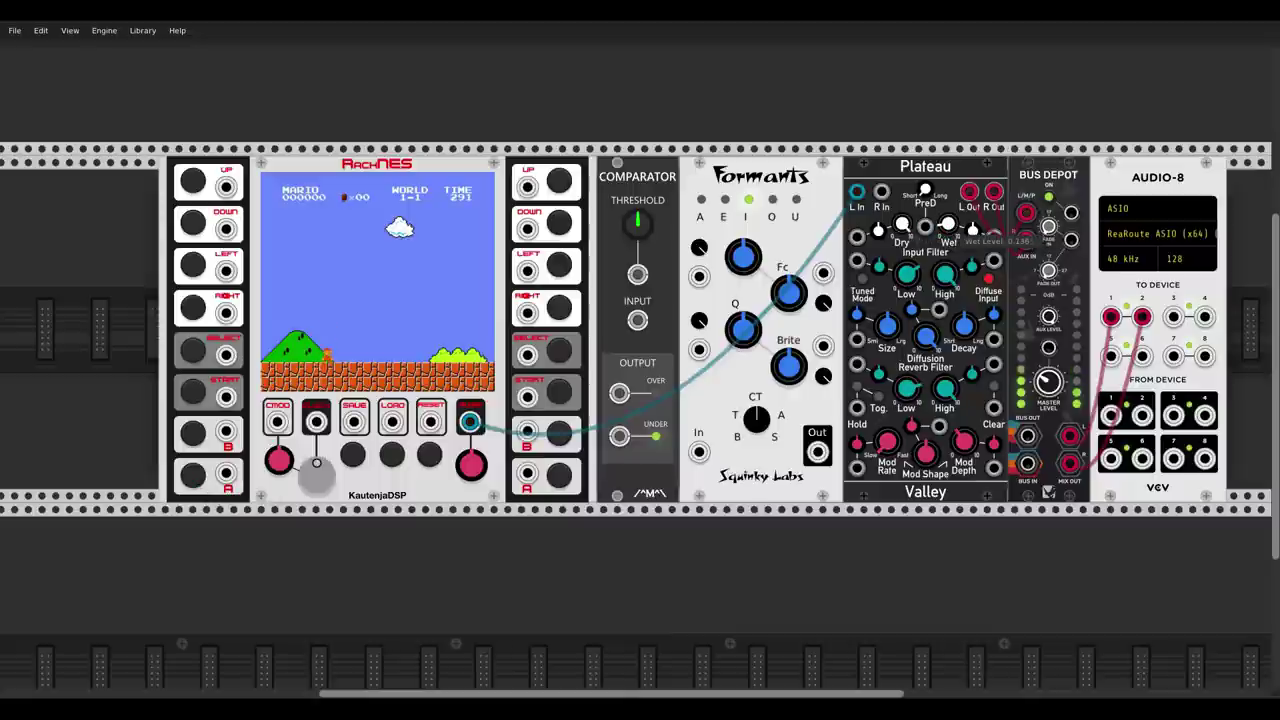
Reroute the RackNES sound through the Formants filter into Plateau's left input and change the formant vowel
drag(857, 191, 698, 452)
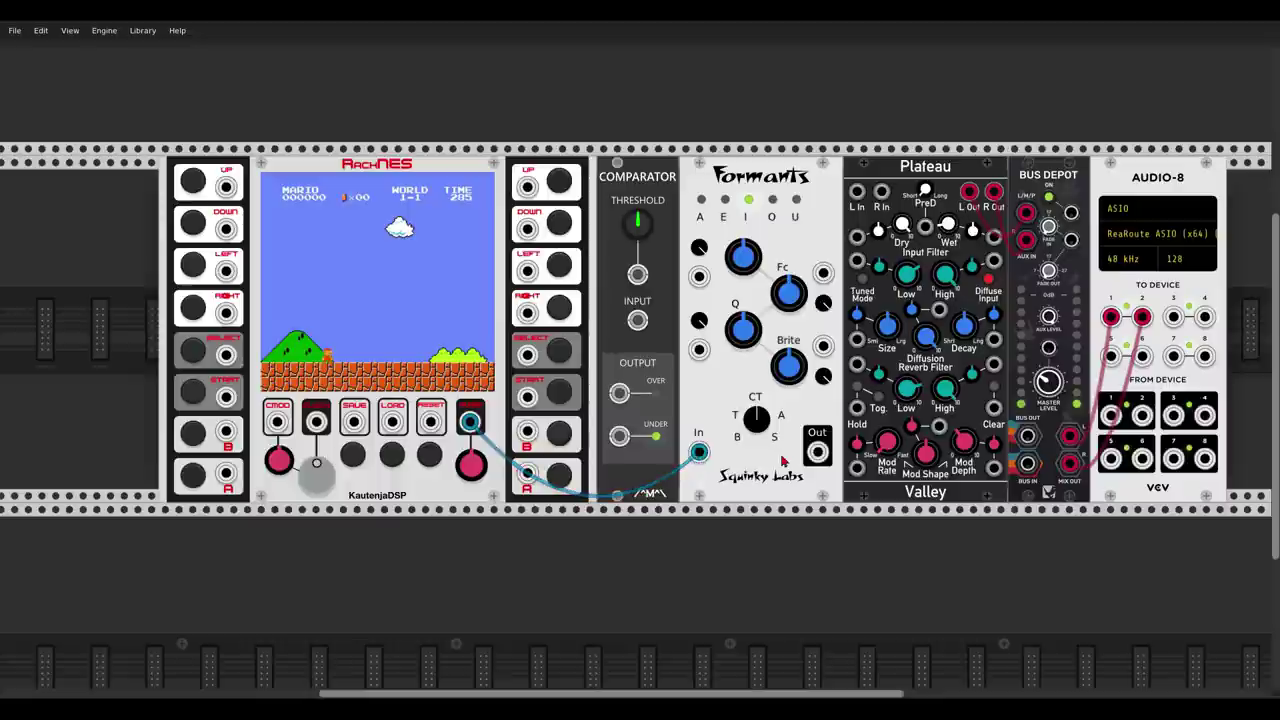
drag(817, 452, 857, 191)
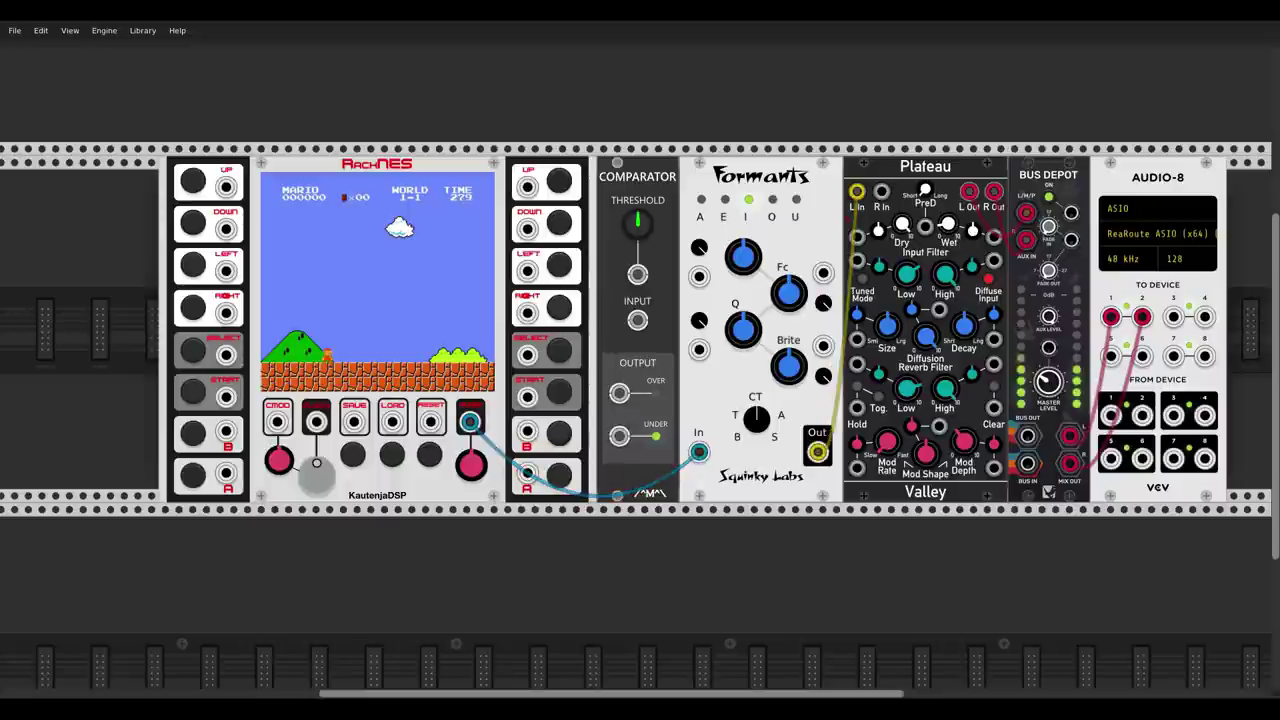
drag(742, 256, 742, 205)
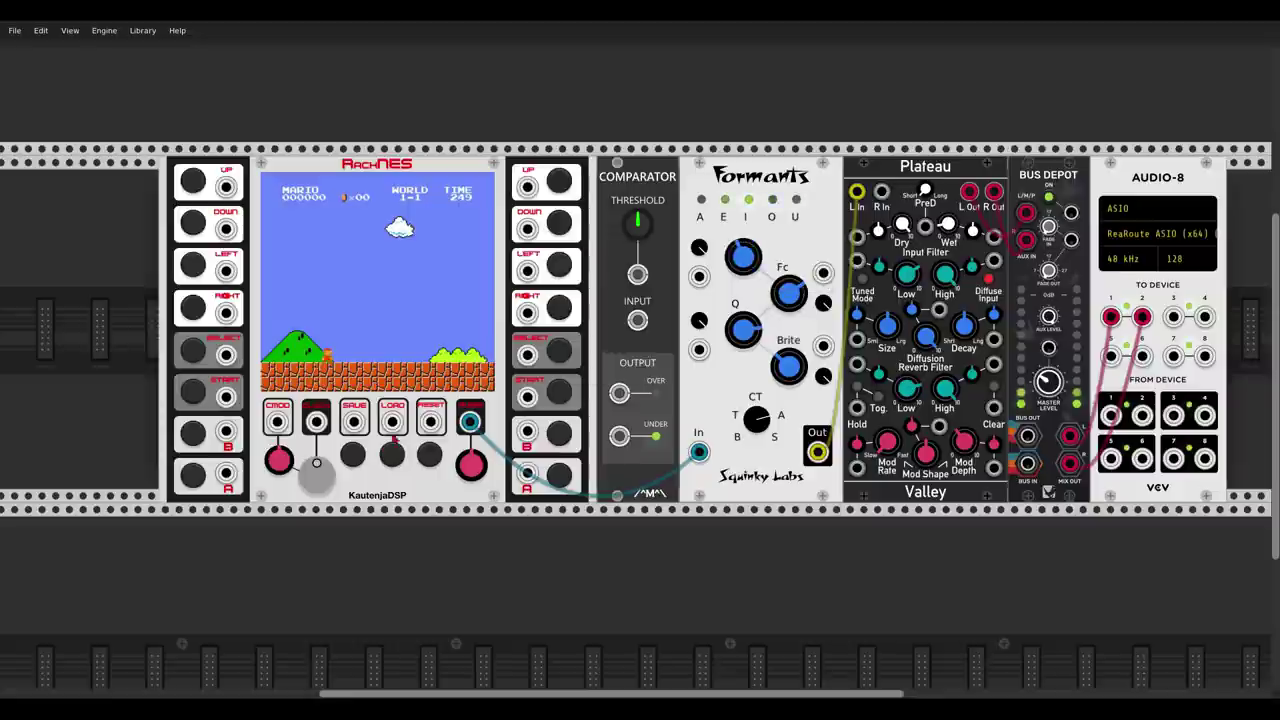
drag(316, 470, 316, 478)
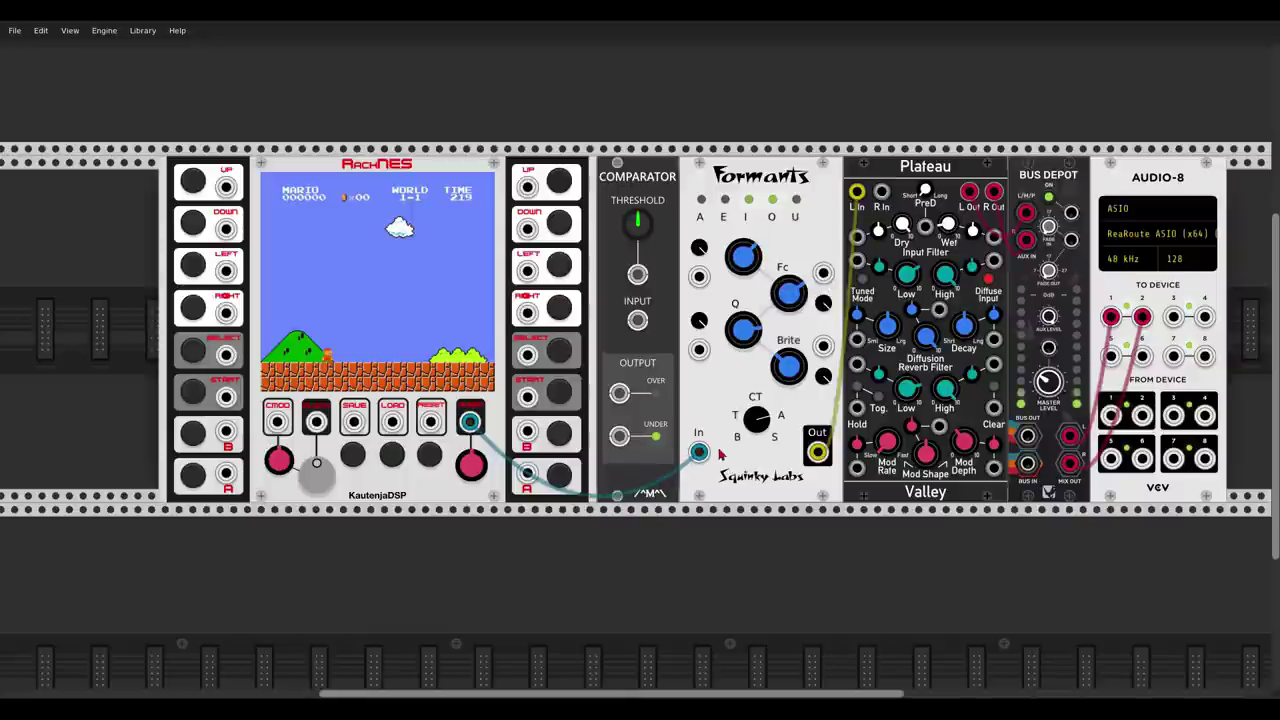
Reroute the RackNES sound through the Comparator's Over output into Plateau's left input and adjust the Bus Depot master level
drag(698, 452, 637, 320)
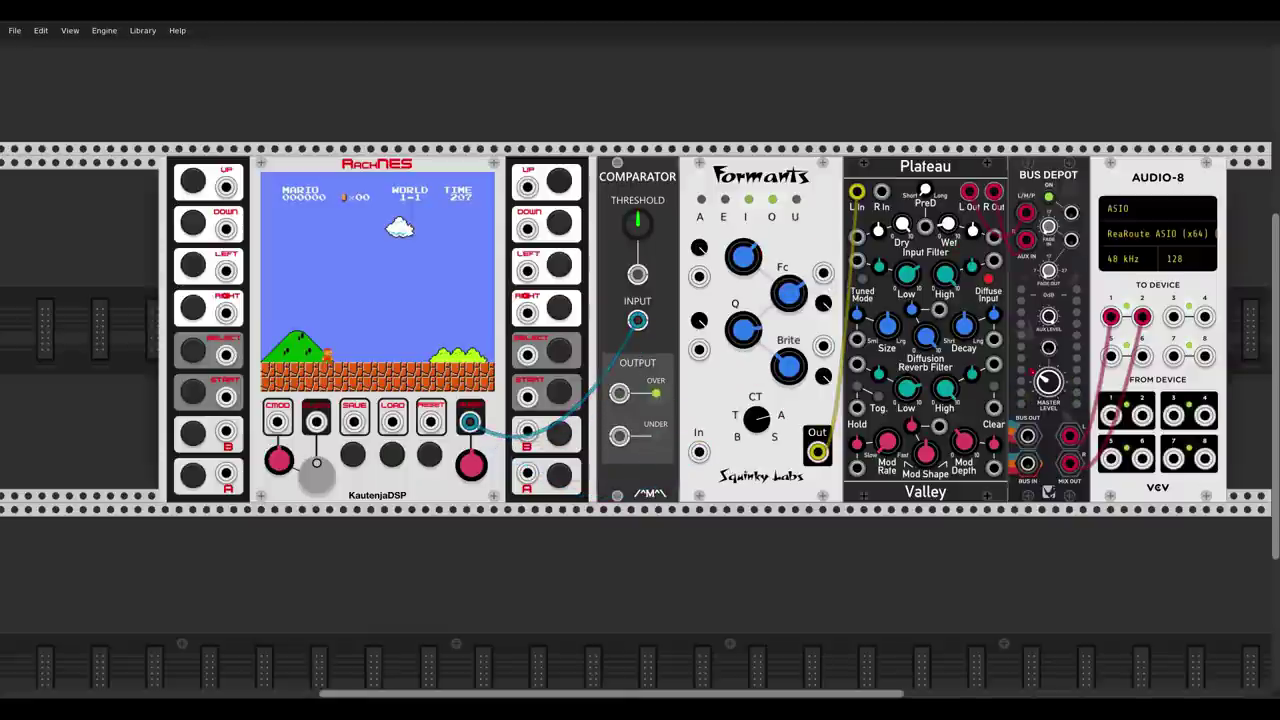
drag(817, 452, 619, 393)
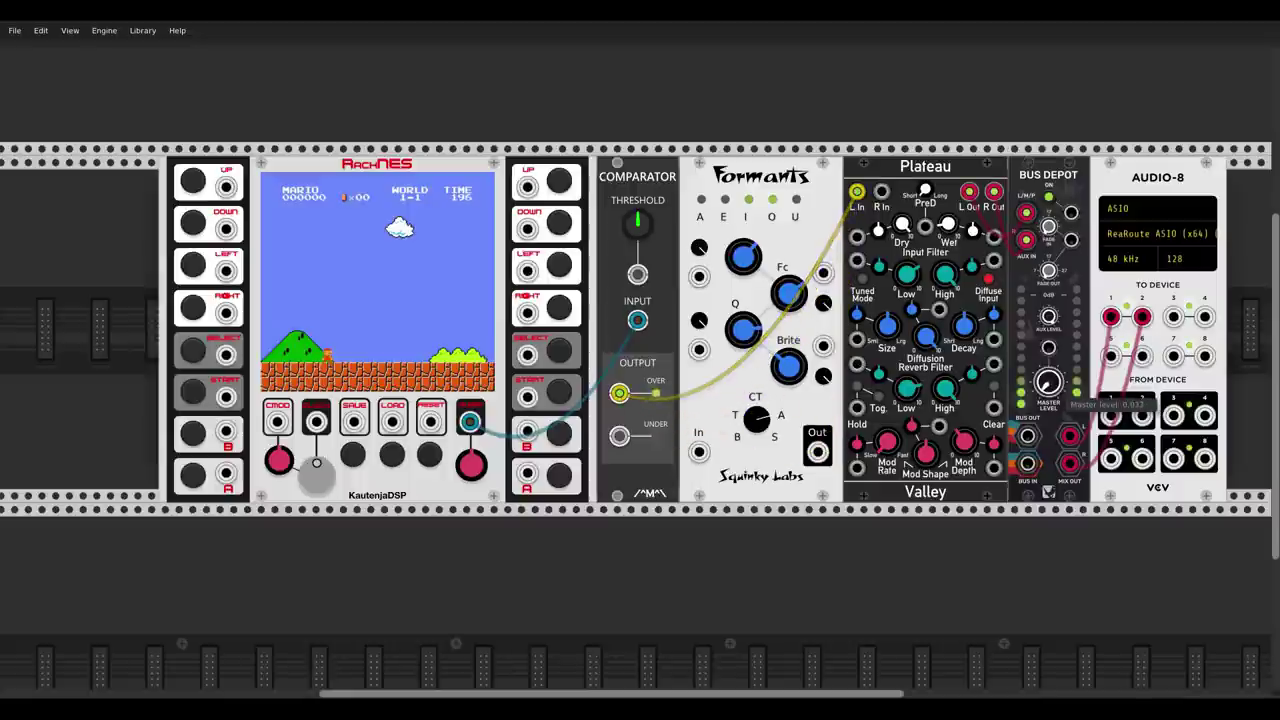
drag(1048, 381, 1048, 375)
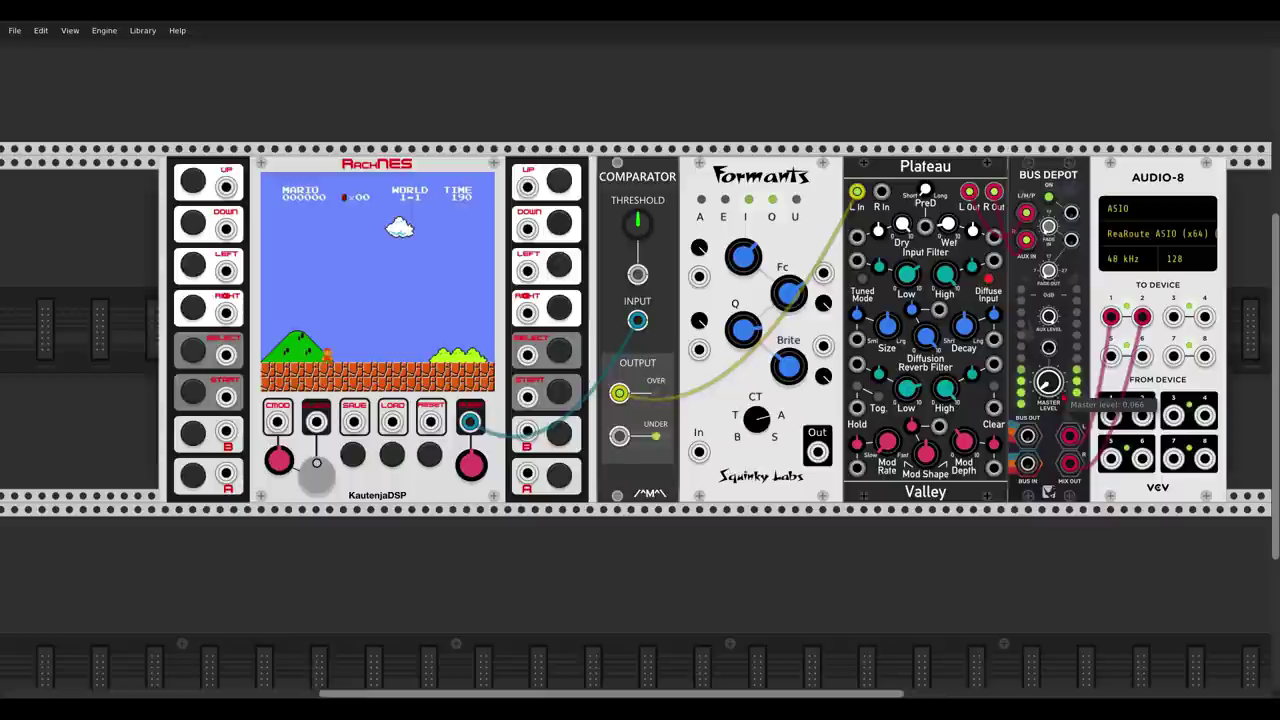
Play World 1-1 with Player 1's Right and A controls, walking and jumping Mario up to the first green pipe
click(196, 484)
click(196, 484)
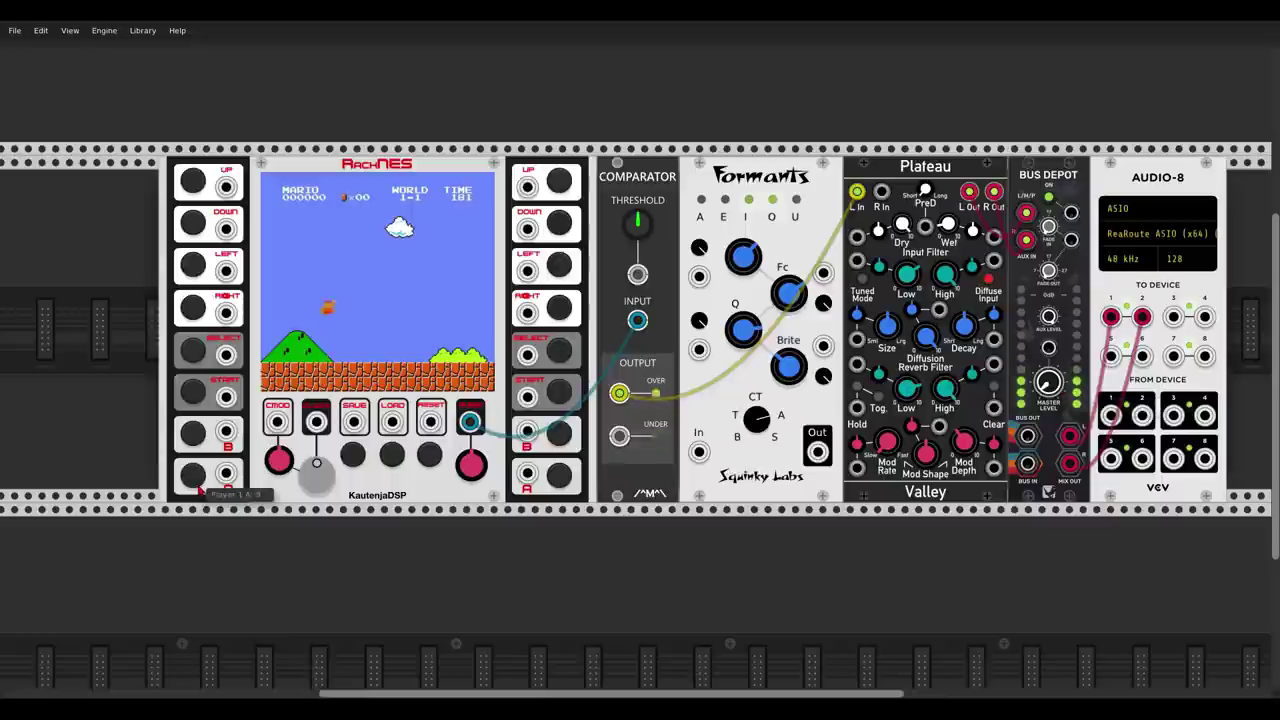
click(194, 311)
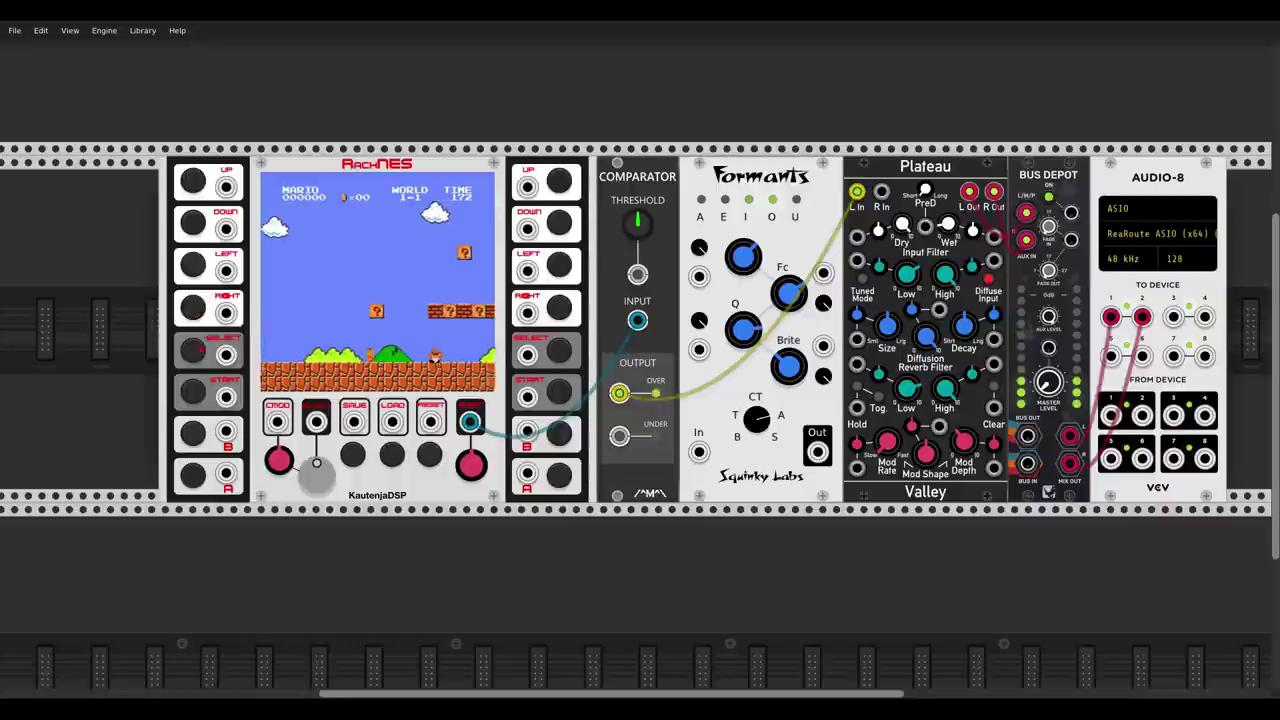
click(195, 475)
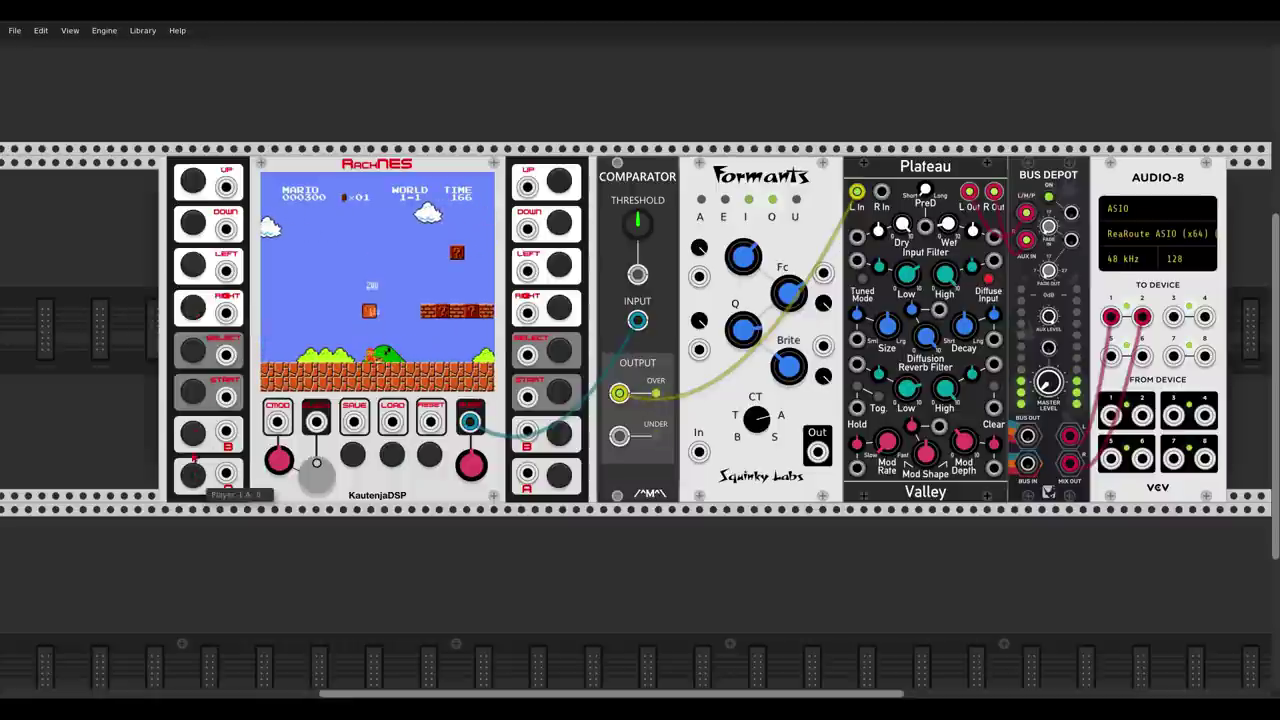
click(193, 307)
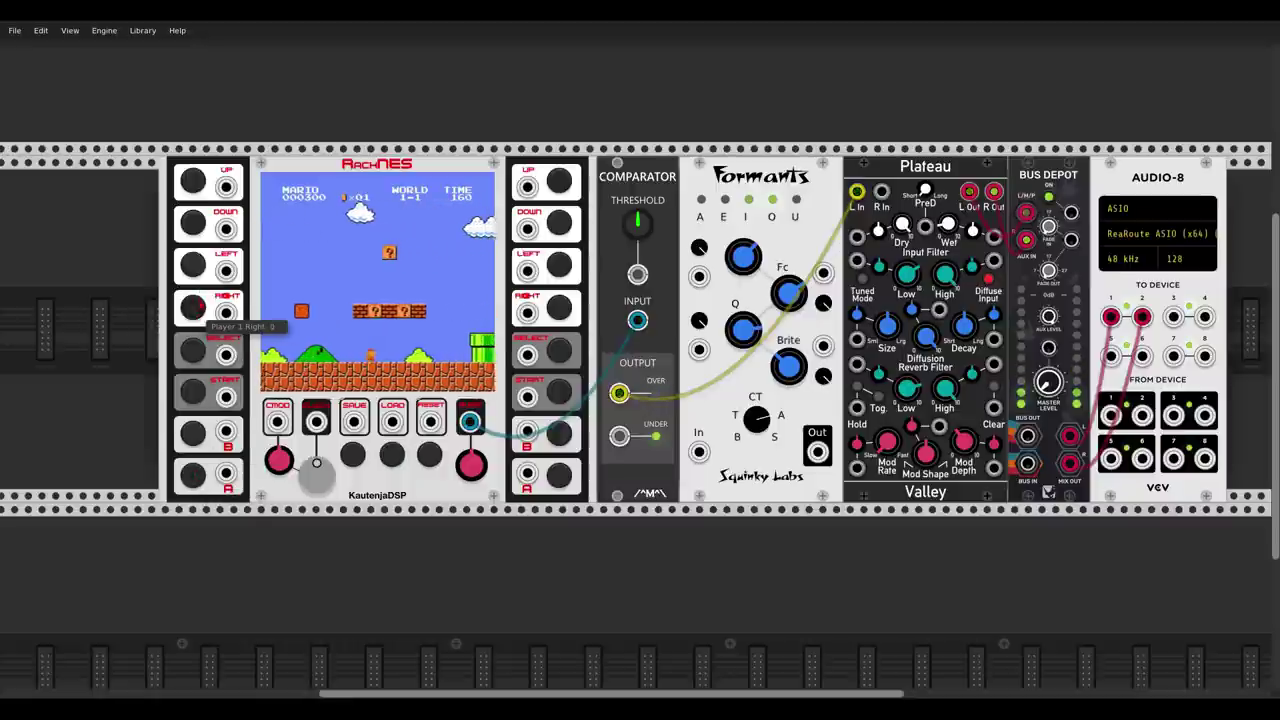
click(195, 475)
click(193, 309)
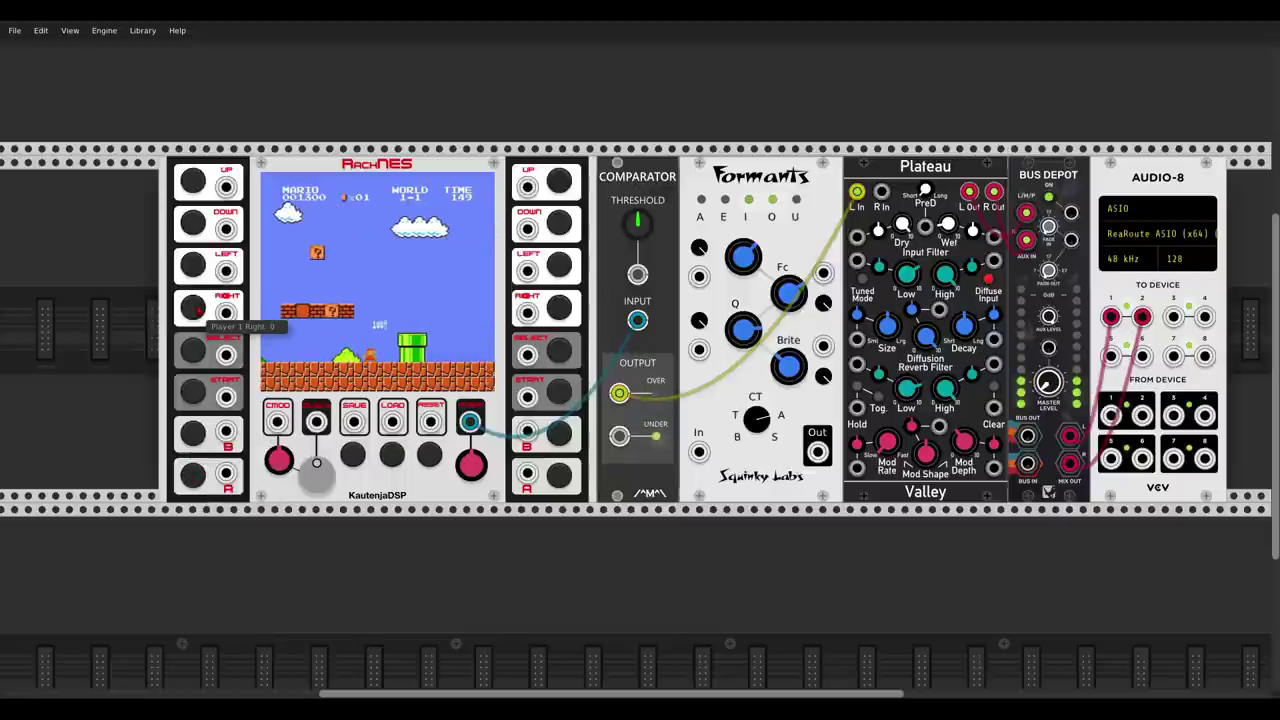
click(195, 470)
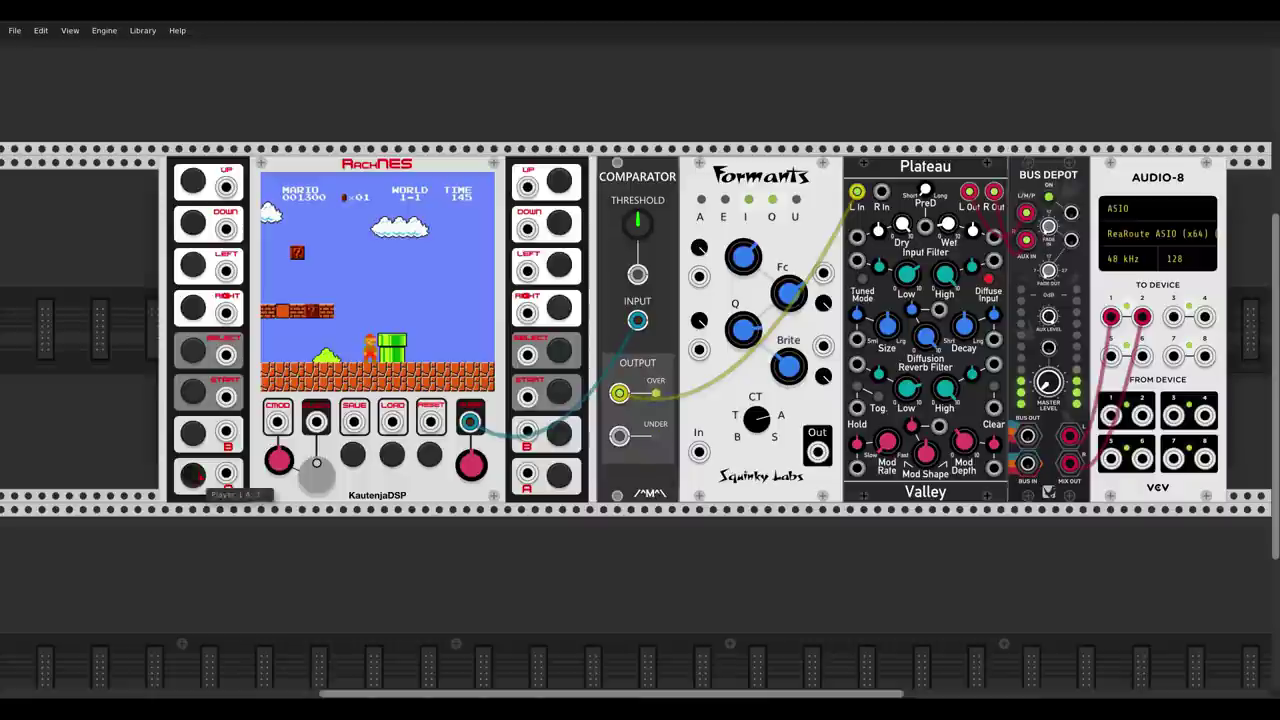
click(196, 309)
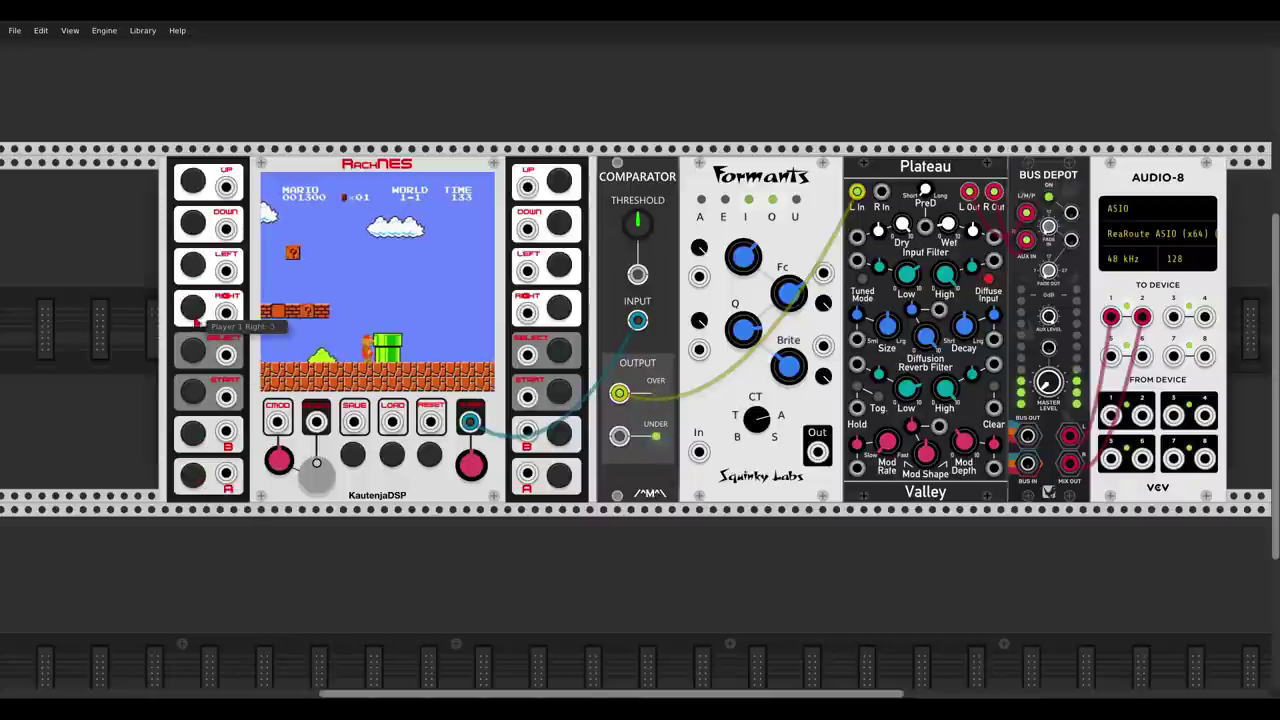
click(191, 308)
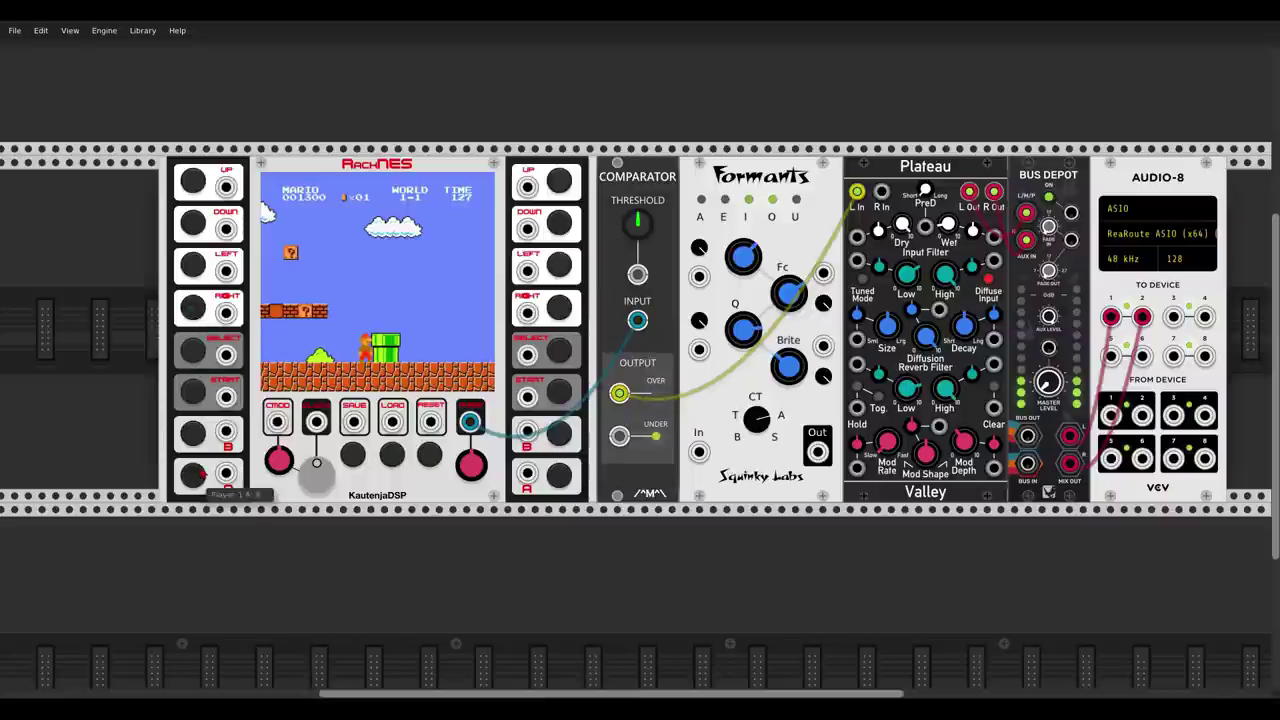